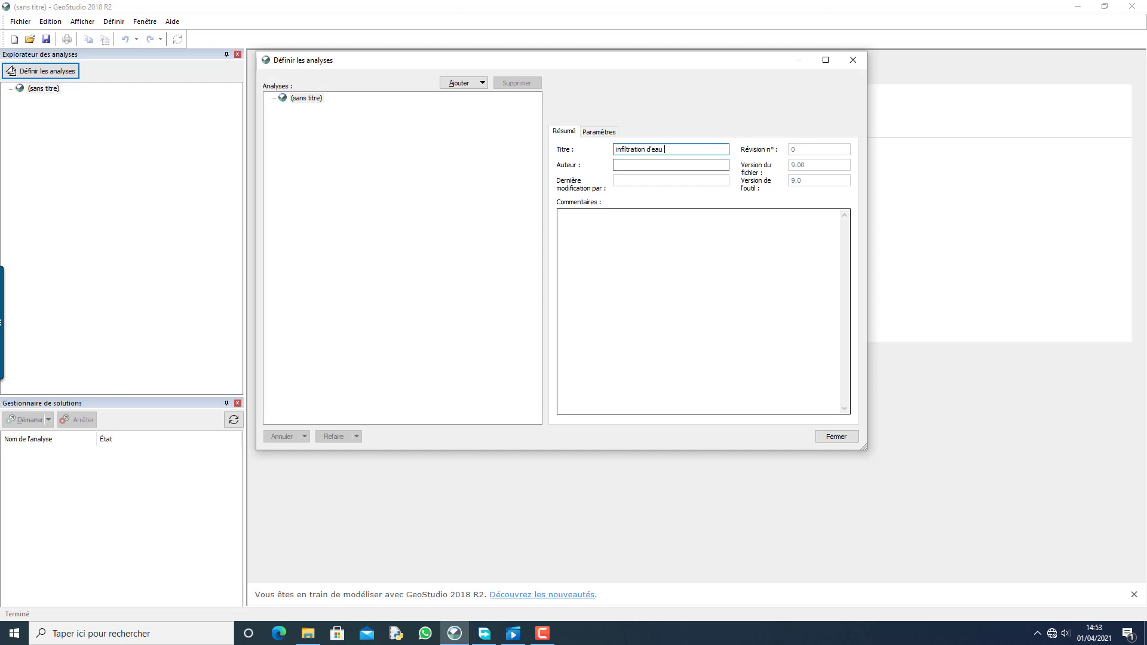
- Enter the author's name in the project summary and add a steady-state (Régime permanent) SEEP/W analysis to the project
{"action": "left_click", "coordinate": [646, 165]}
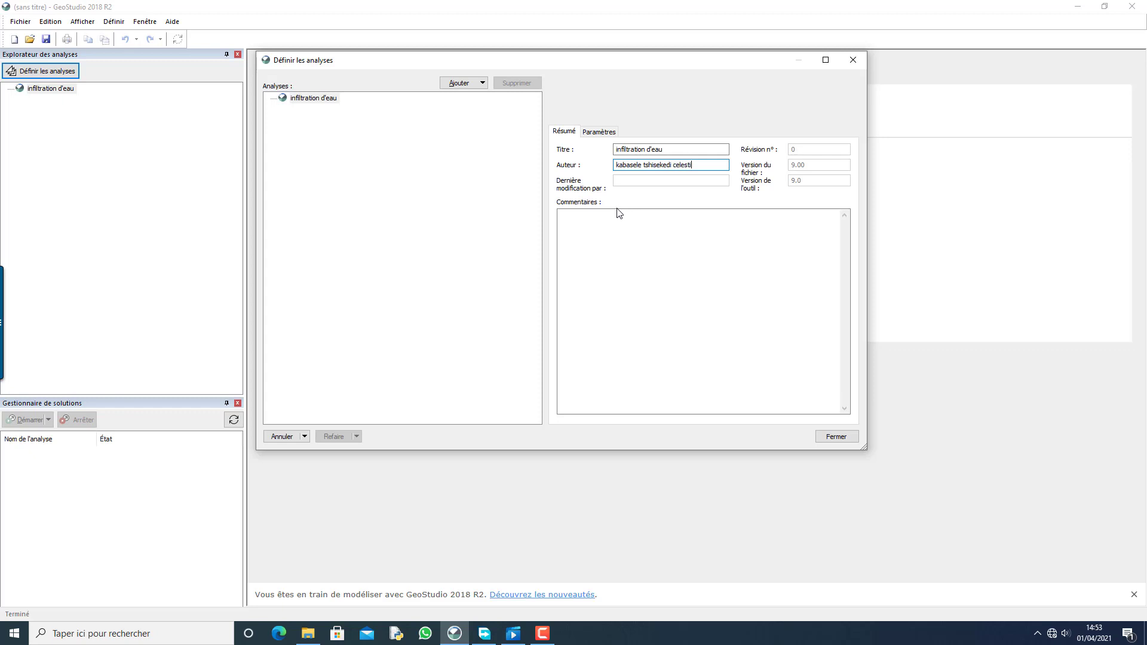
{"action": "left_click", "coordinate": [482, 84]}
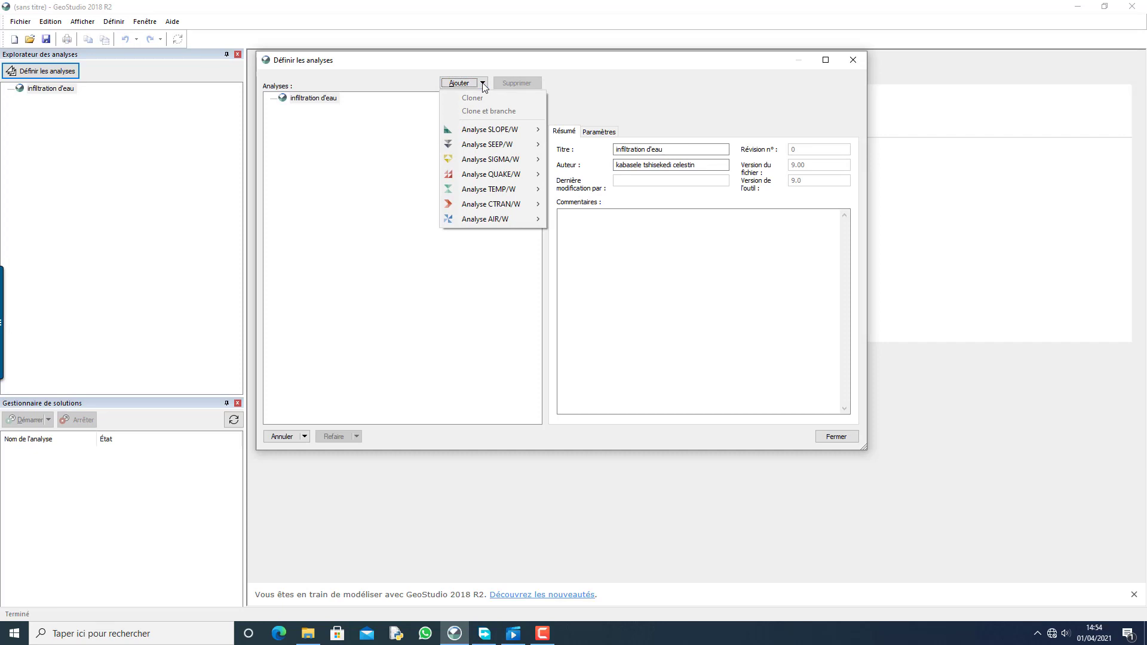
{"action": "mouse_move", "coordinate": [481, 130]}
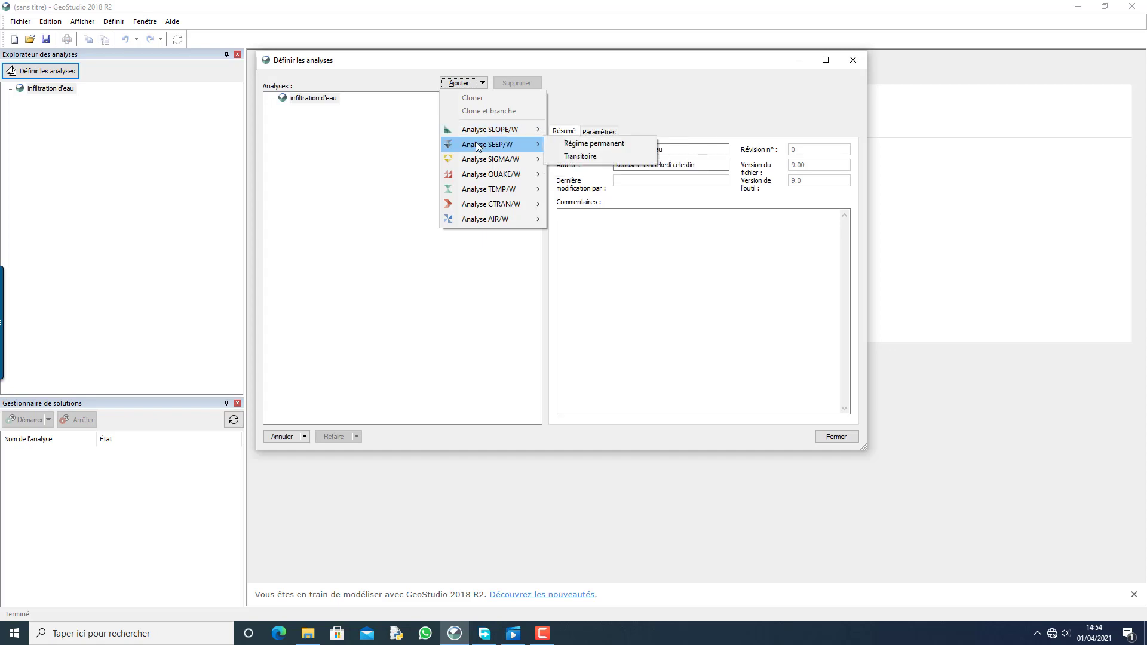
{"action": "left_click", "coordinate": [595, 143]}
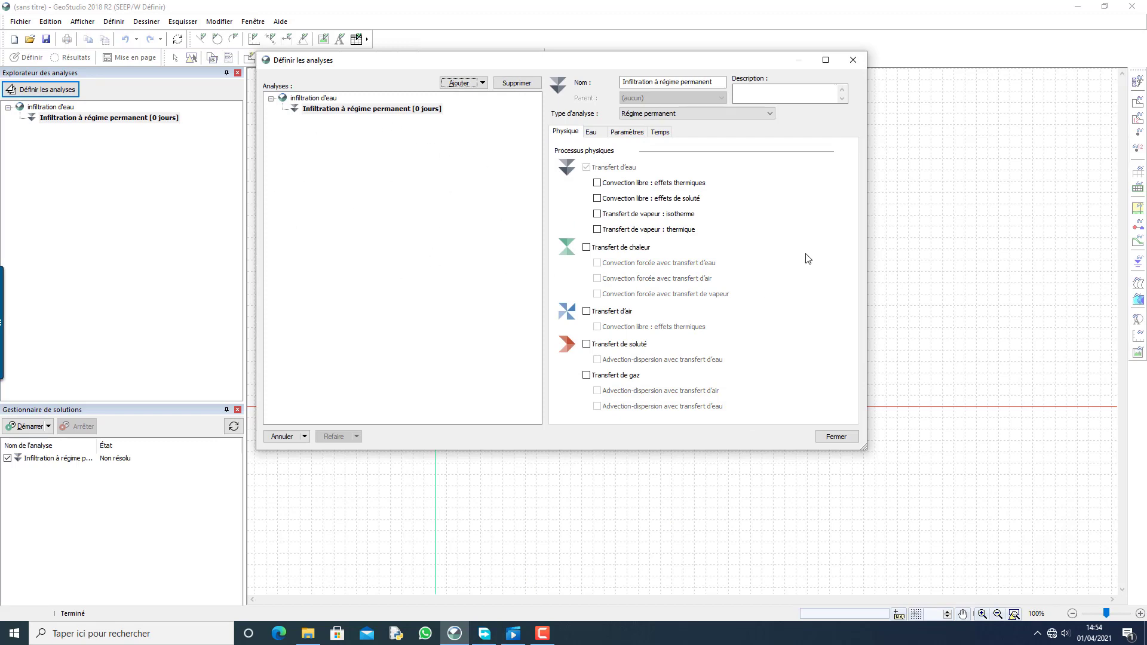
{"action": "left_click", "coordinate": [591, 134]}
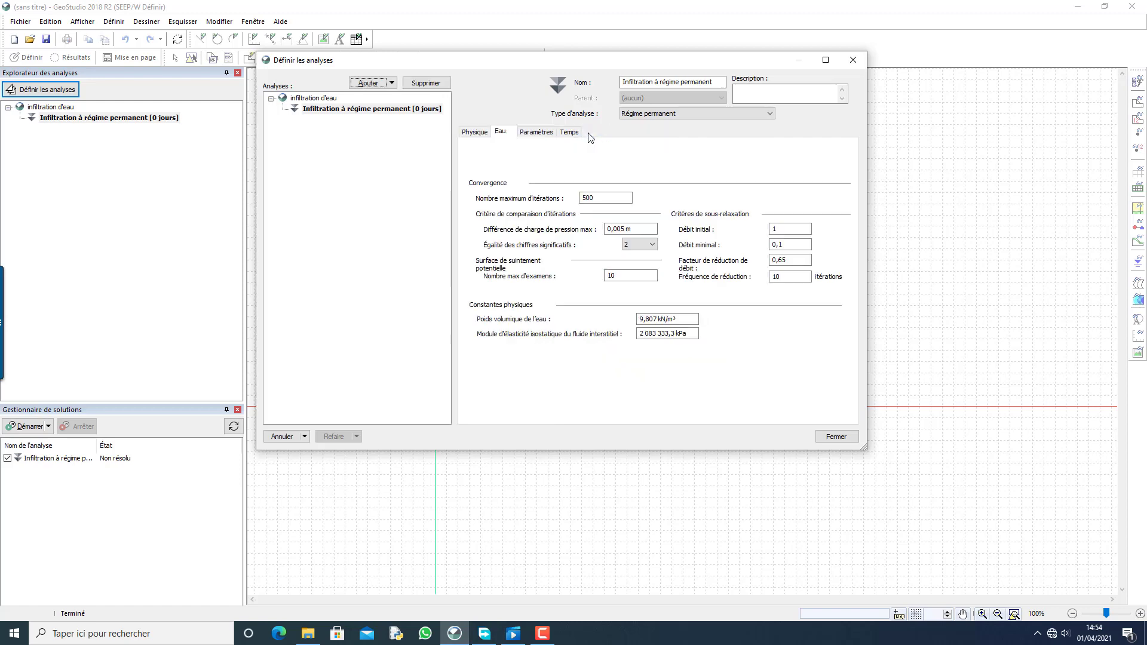
{"action": "left_click", "coordinate": [530, 133]}
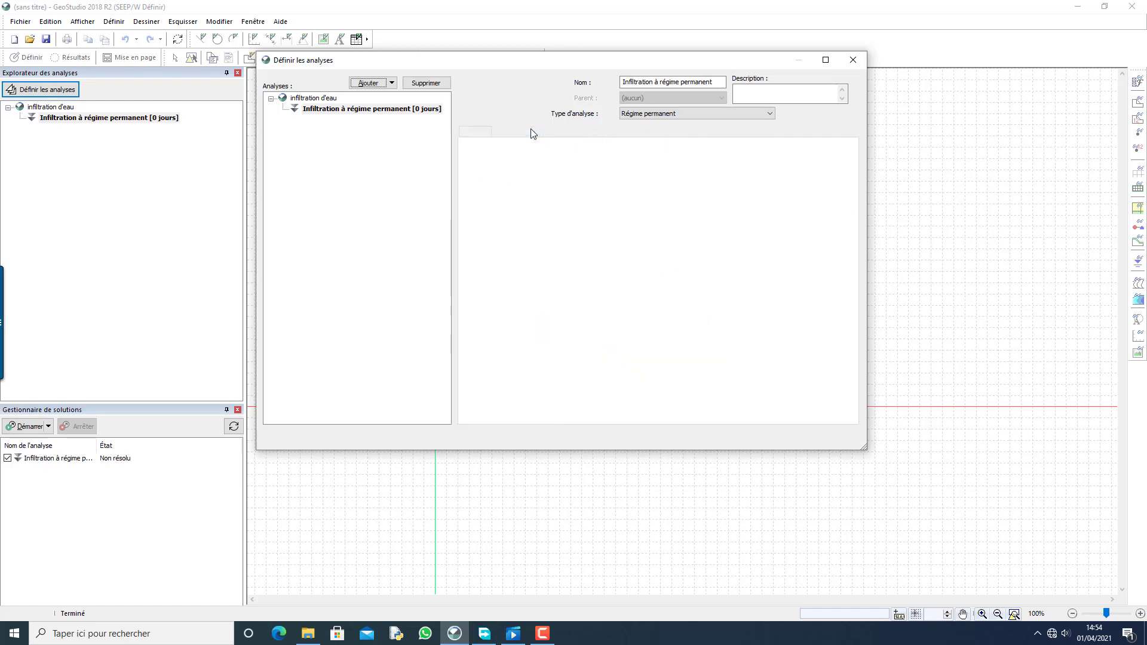
{"action": "left_click", "coordinate": [566, 131]}
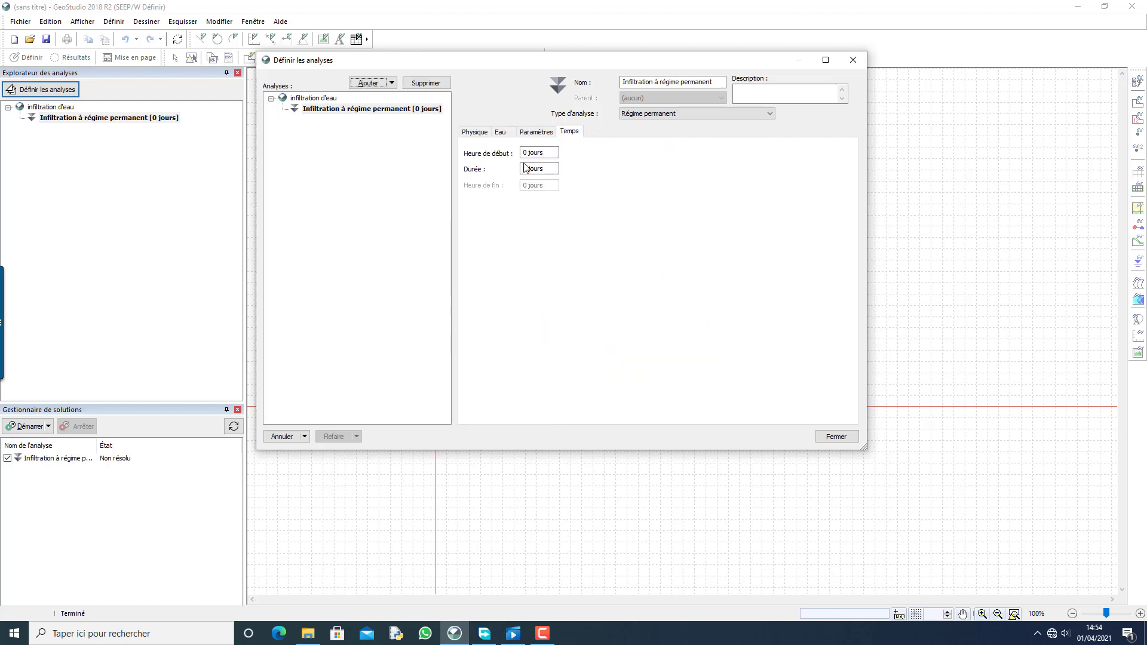
{"action": "left_click", "coordinate": [836, 436]}
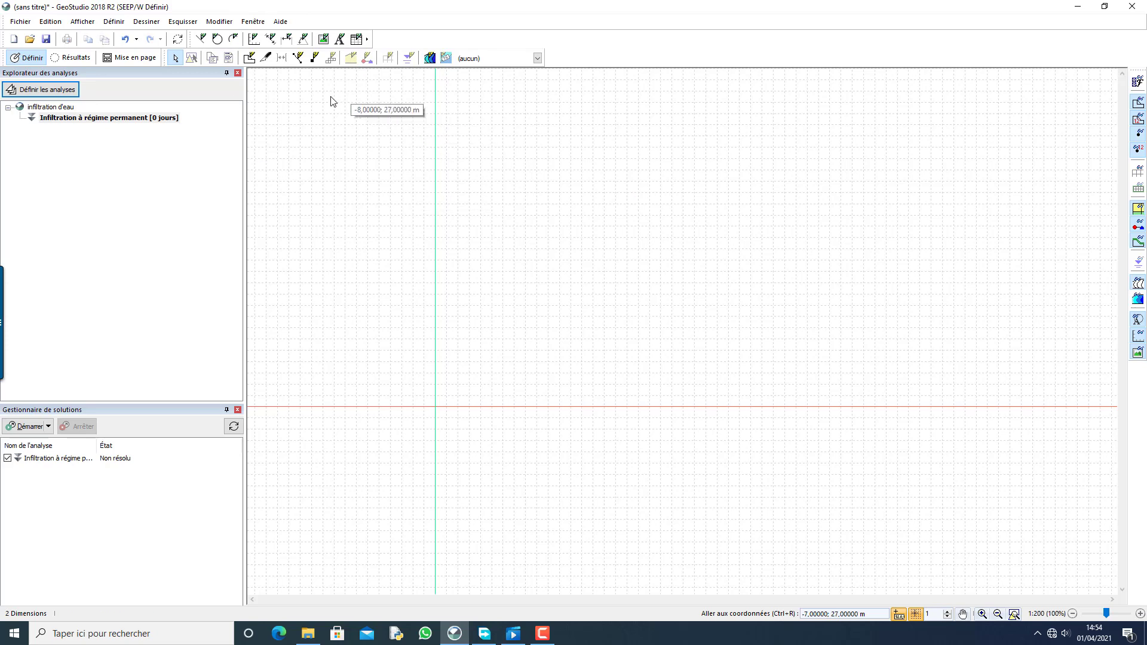
- Sketch Elevation and Distance axes with a maximum of 55 m in X and 12 m in Y
{"action": "left_click", "coordinate": [254, 40]}
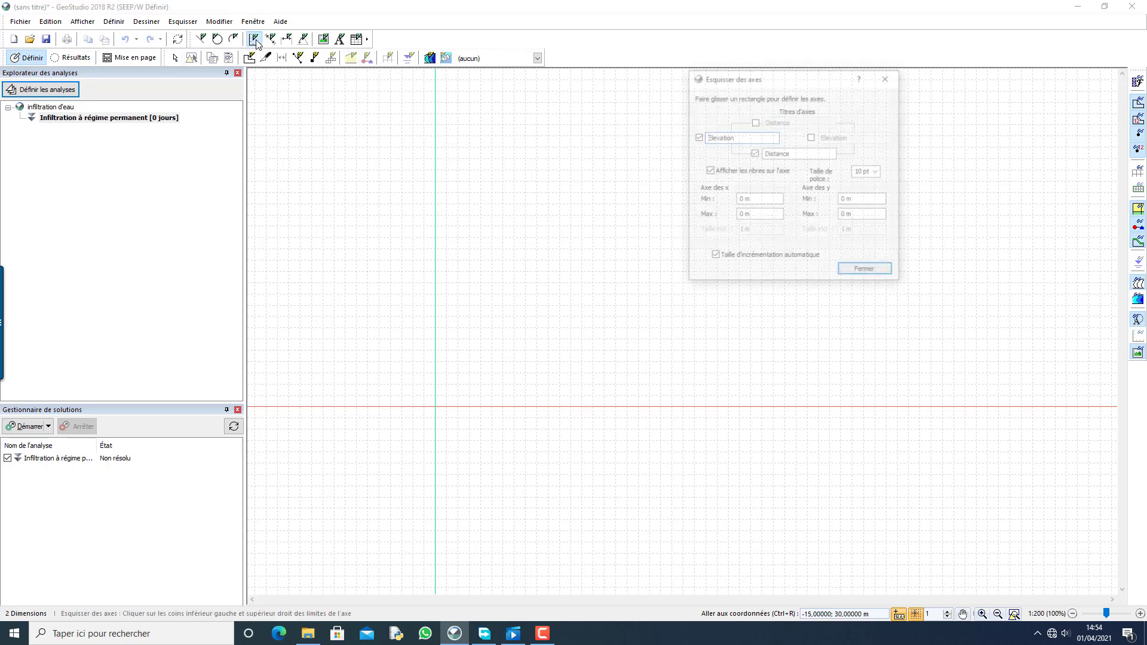
{"action": "double_click", "coordinate": [741, 216]}
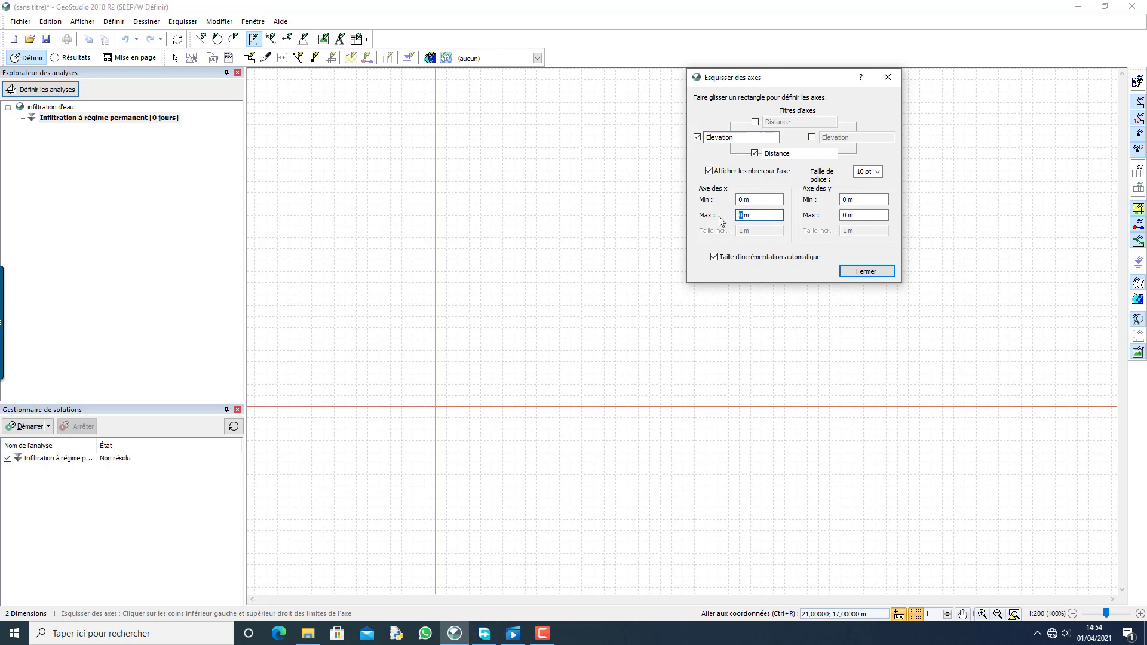
{"action": "type", "text": "55"}
{"action": "key", "text": "Tab"}
{"action": "key", "text": "Tab"}
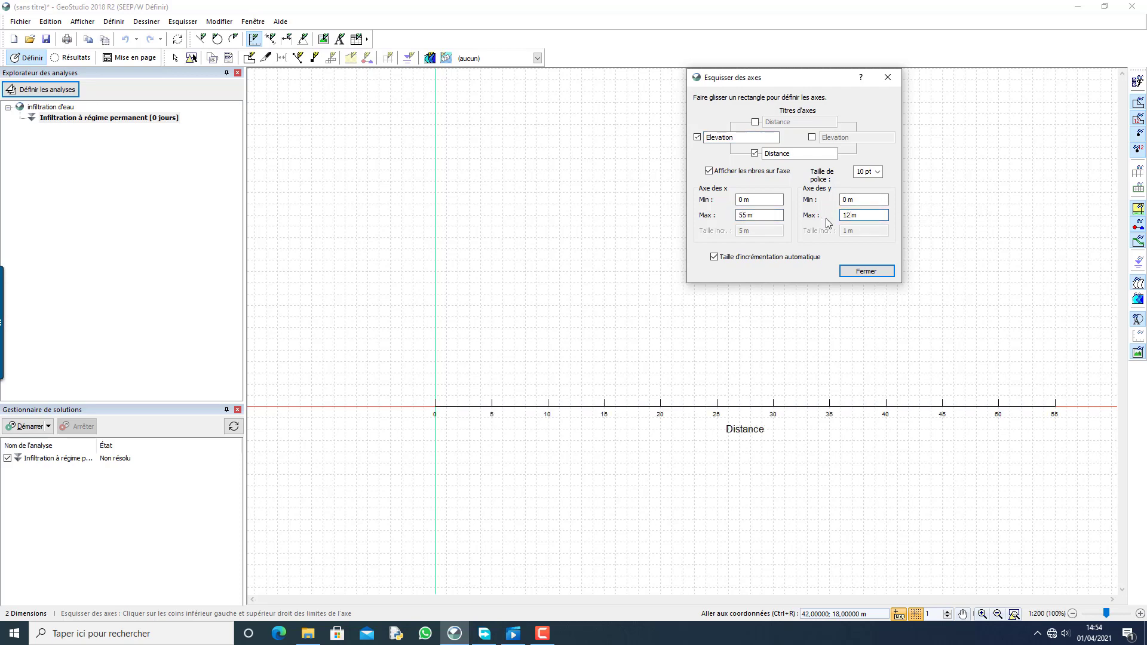
{"action": "type", "text": "12"}
- Turn off automatic increment sizing for the axes and set the Y-axis increment to 2 m
{"action": "left_click", "coordinate": [715, 257]}
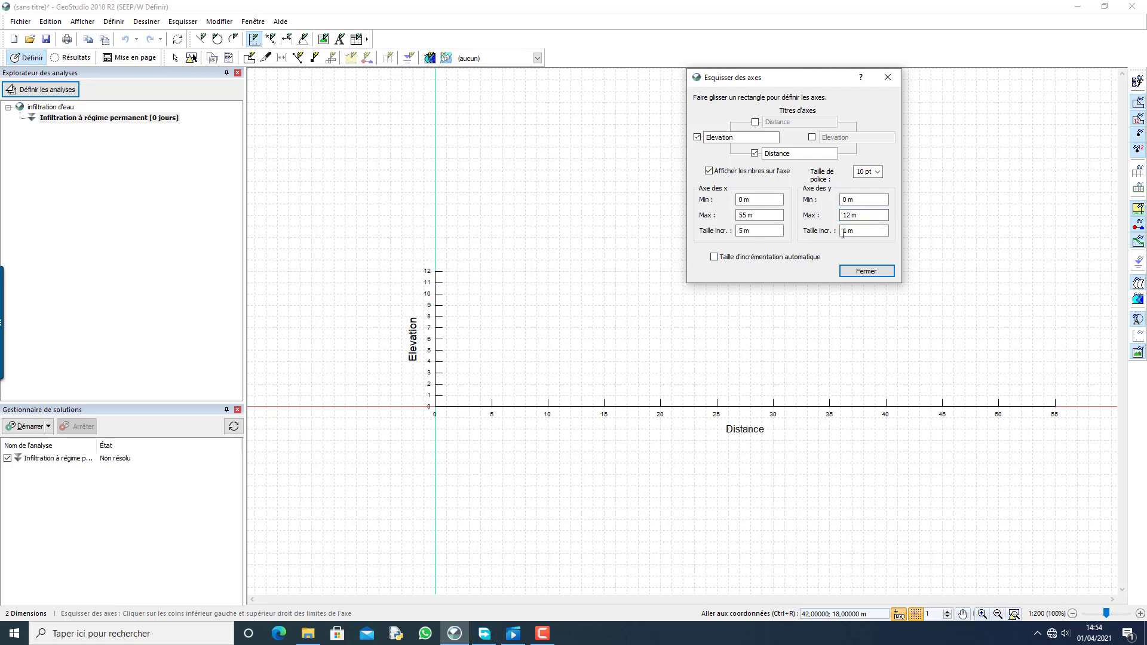
{"action": "double_click", "coordinate": [843, 231]}
{"action": "type", "text": "2"}
{"action": "left_click", "coordinate": [866, 271]}
{"action": "key", "text": "Escape"}
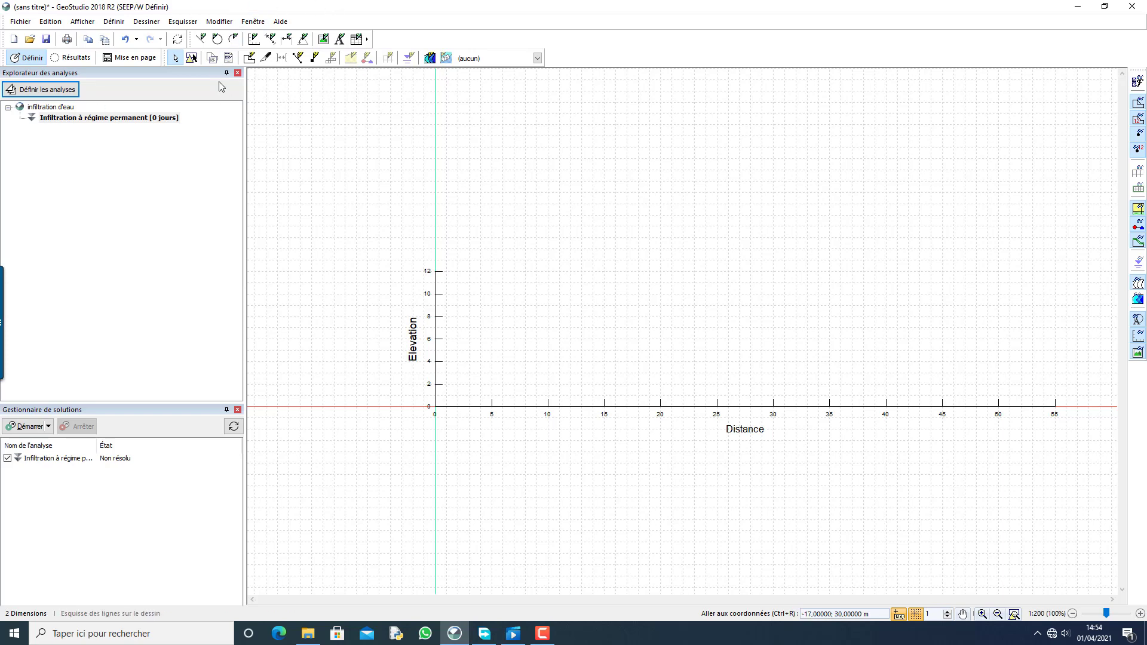
- Draw the dike cross-section as a polygonal domain region through the points (0;0), (24;12), (28;12) and (52;0)
{"action": "left_click", "coordinate": [249, 59]}
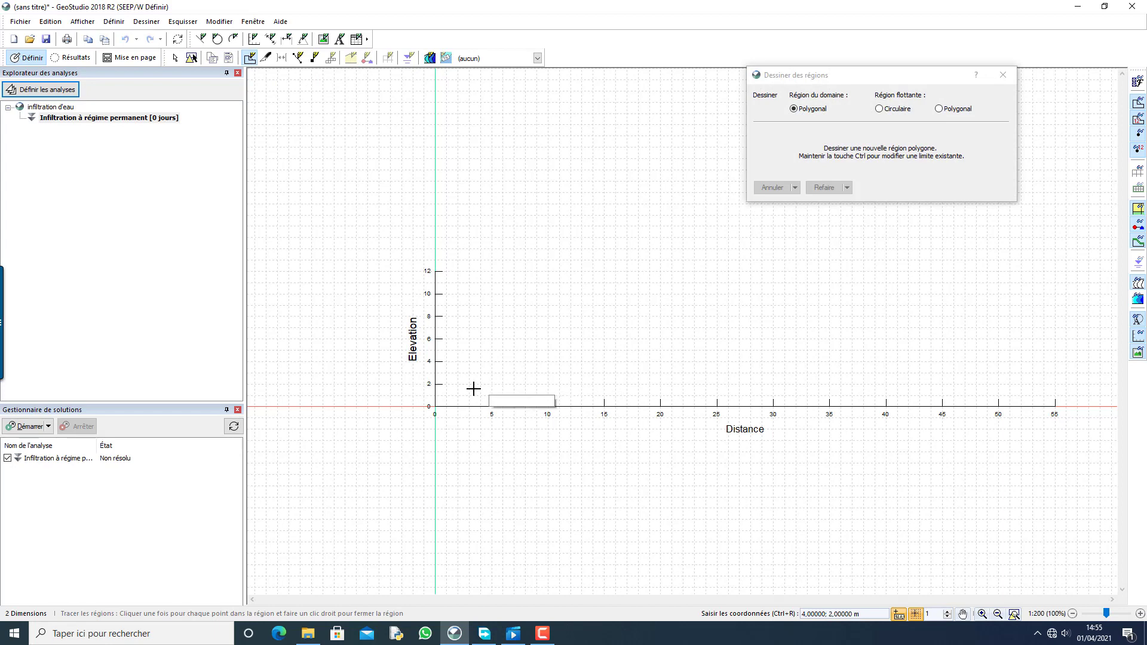
{"action": "left_click", "coordinate": [435, 406]}
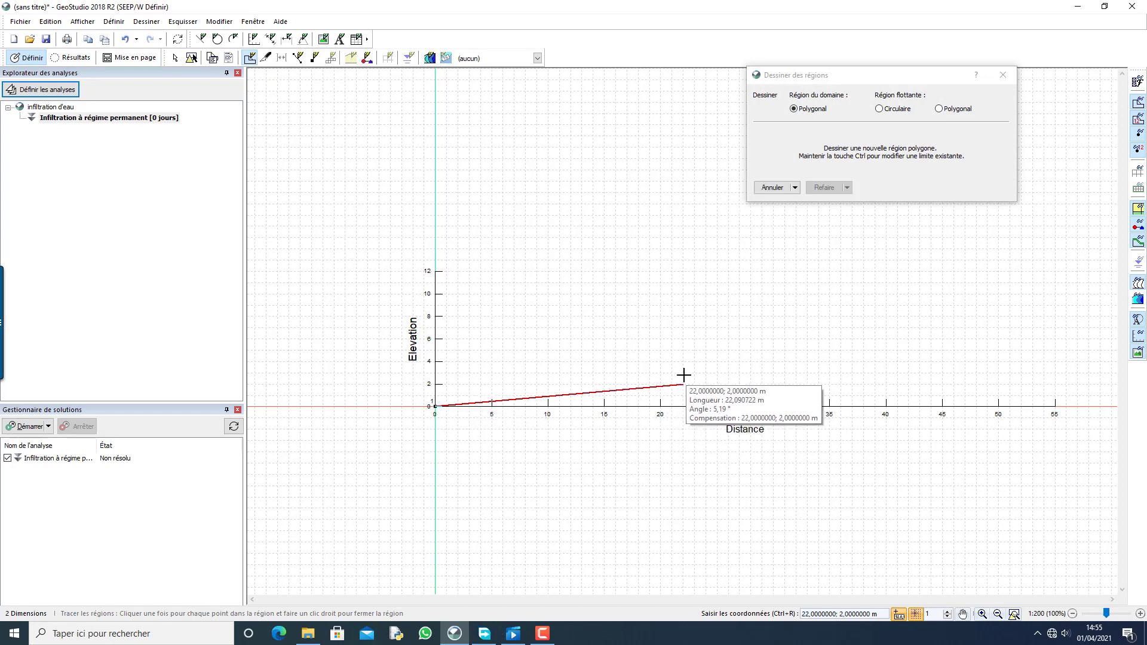
{"action": "left_click", "coordinate": [704, 272]}
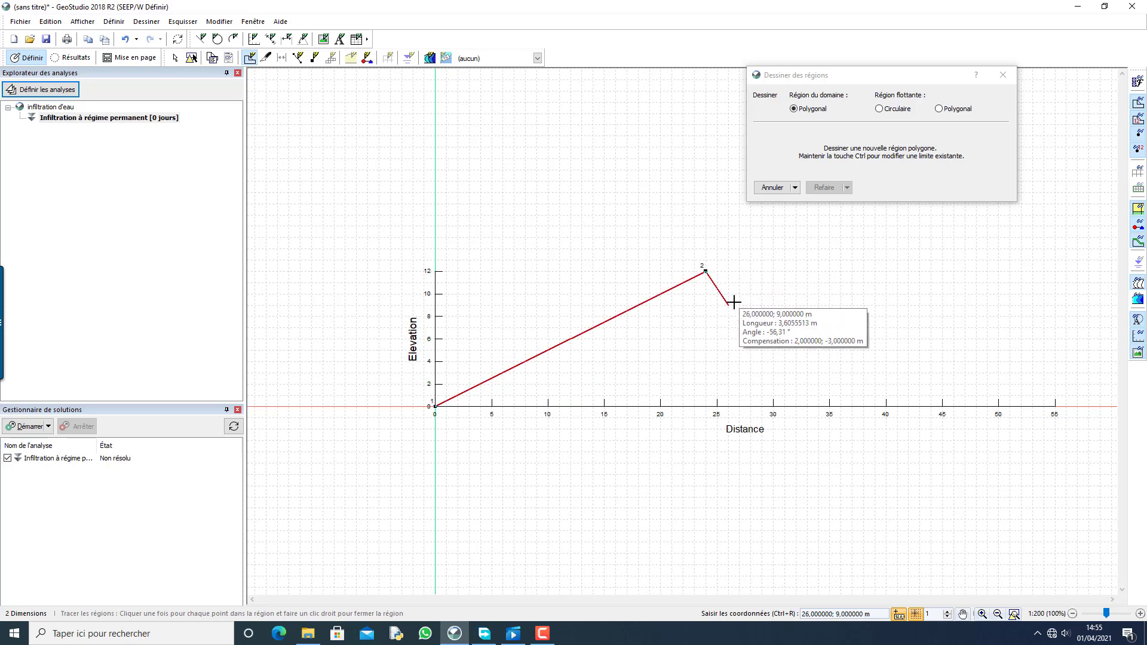
{"action": "left_click", "coordinate": [749, 273]}
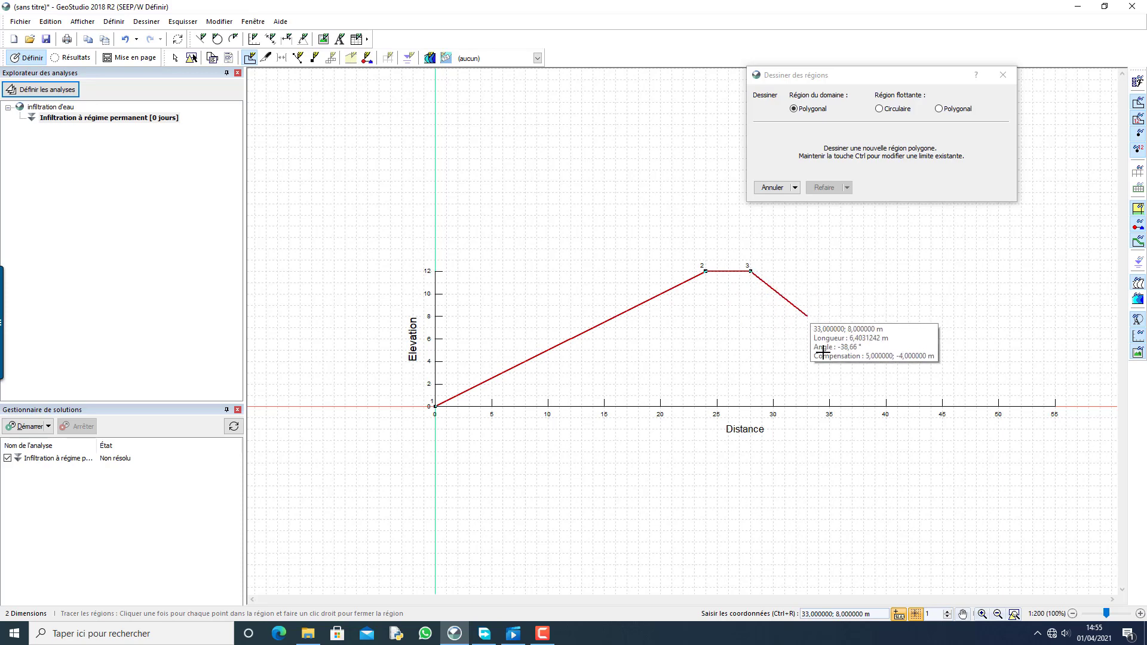
{"action": "left_click_drag", "start_coordinate": [880, 614], "coordinate": [760, 625]}
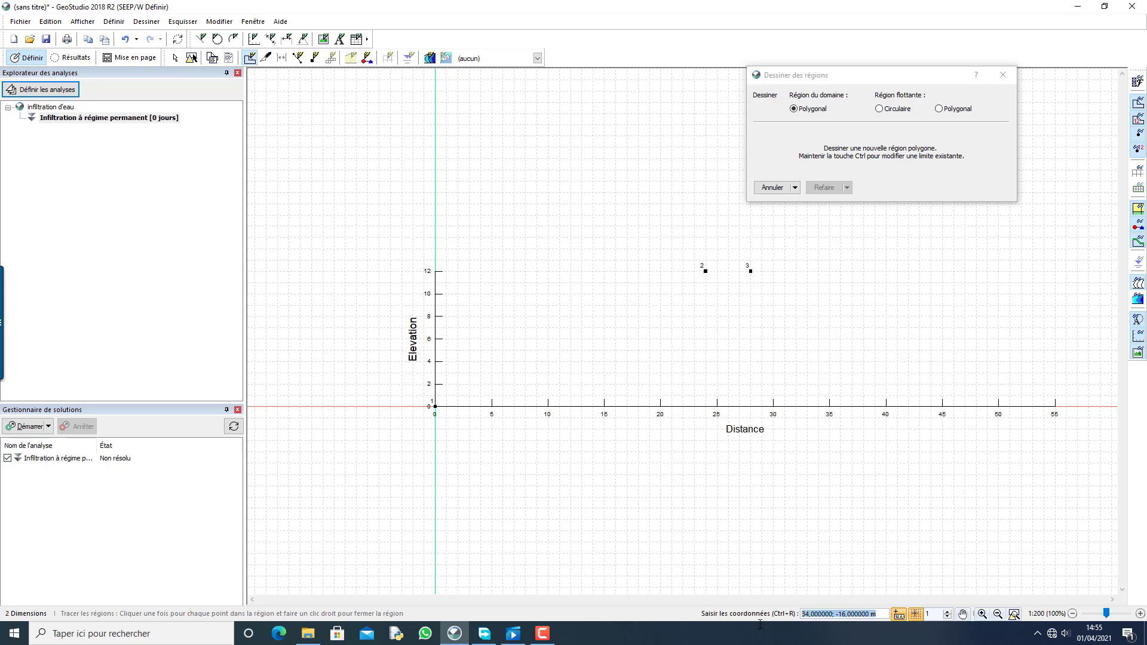
{"action": "type", "text": "52;0"}
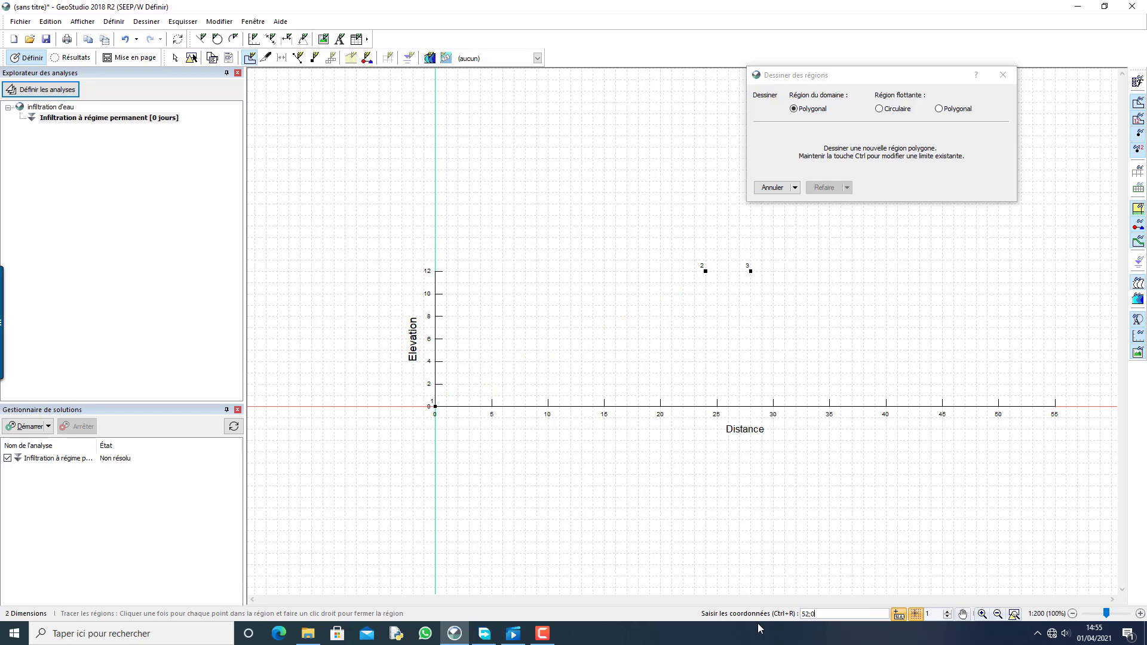
{"action": "key", "text": "Return"}
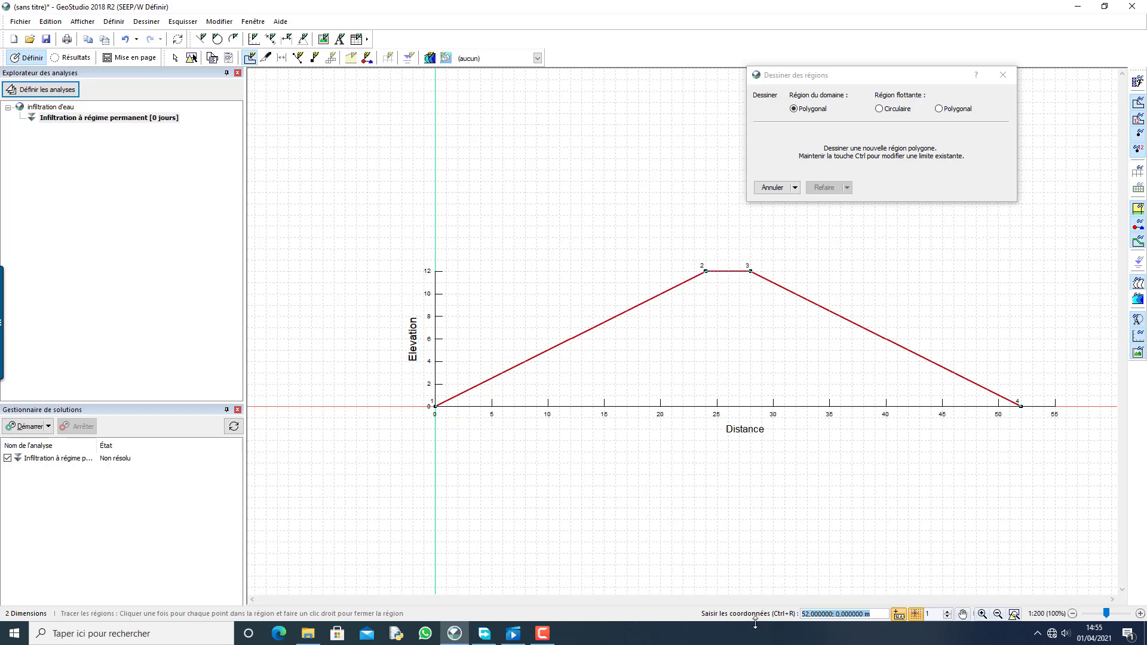
{"action": "left_click", "coordinate": [436, 407]}
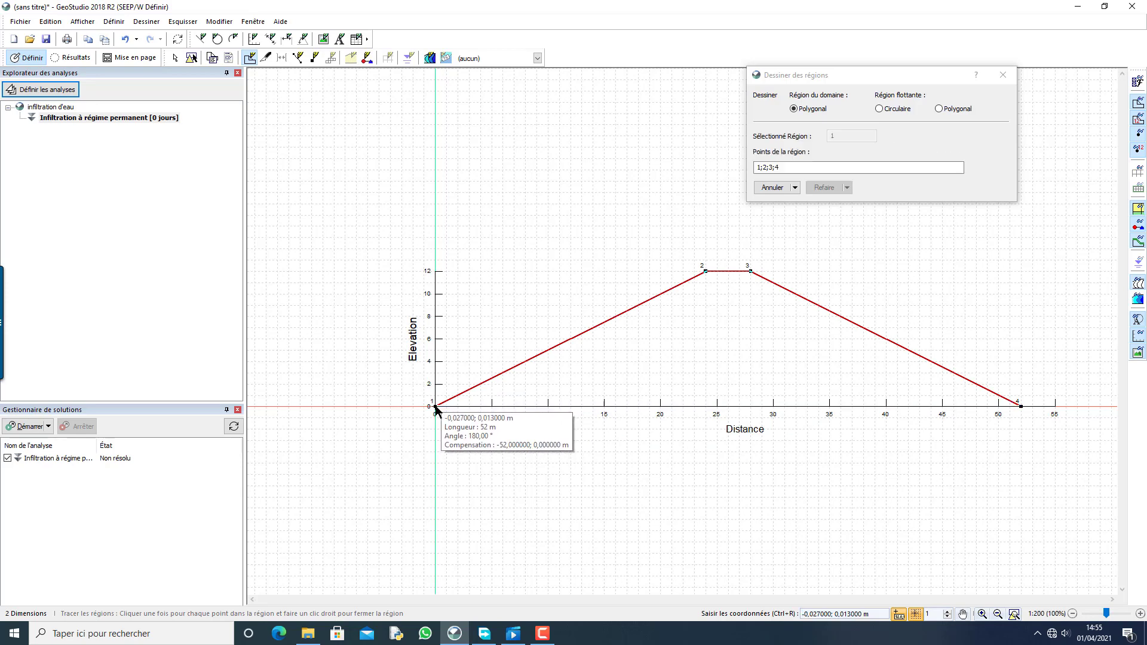
{"action": "left_click", "coordinate": [1003, 76]}
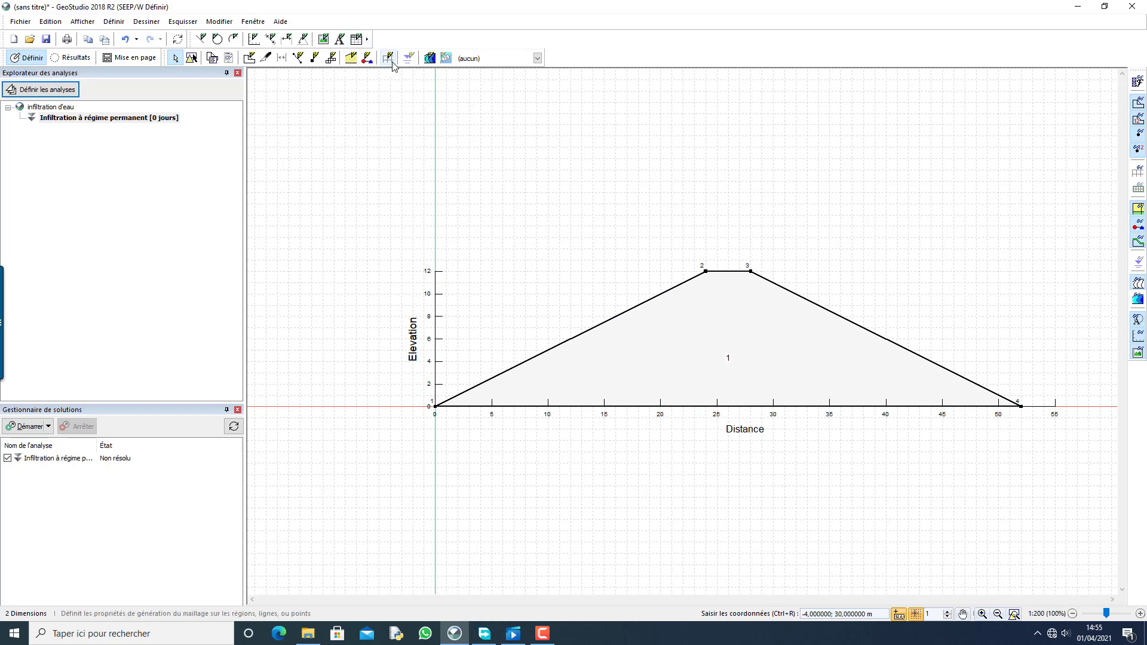
- Add a point on the dike's upstream slope at X 22 m, Y 11 m
{"action": "left_click", "coordinate": [313, 58]}
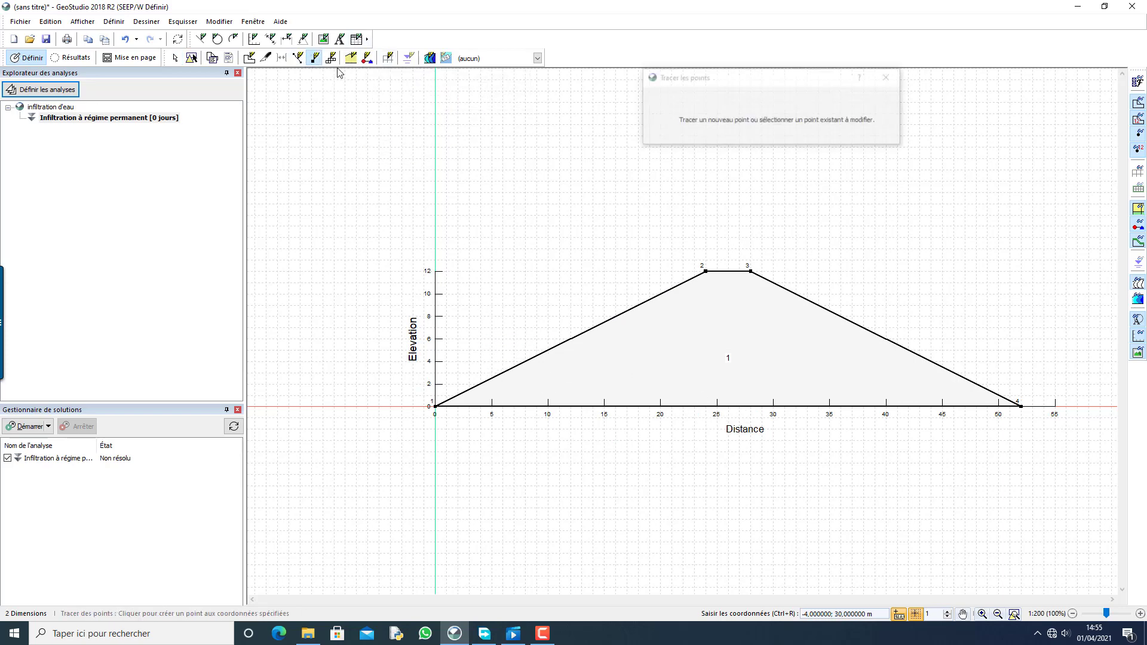
{"action": "left_click", "coordinate": [683, 282]}
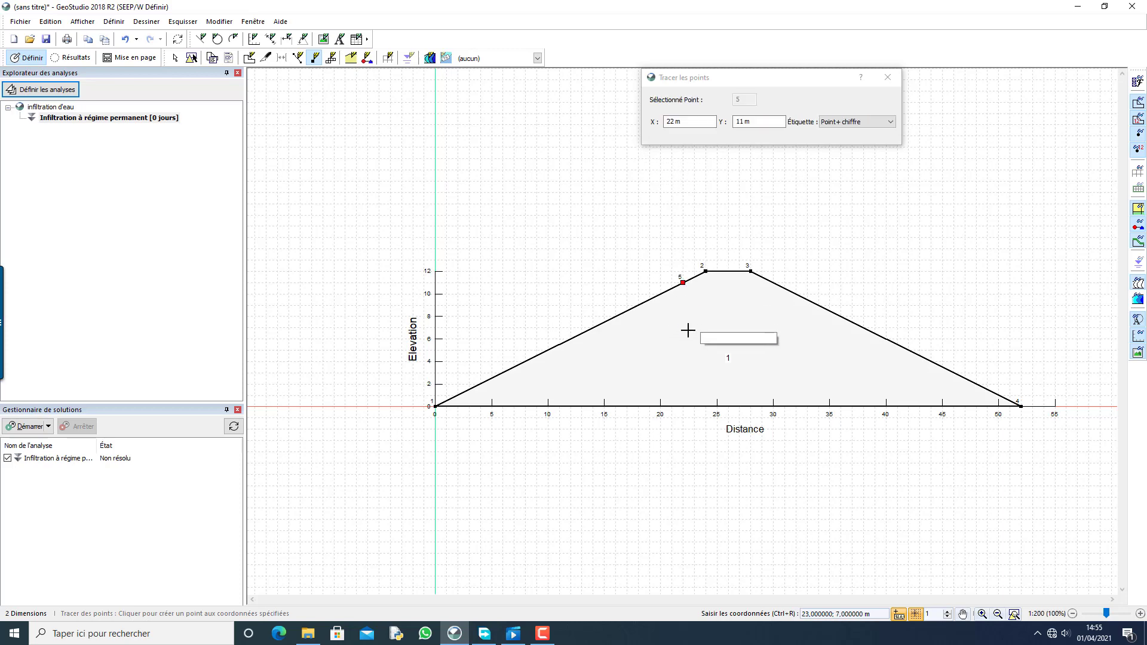
{"action": "left_click", "coordinate": [888, 77]}
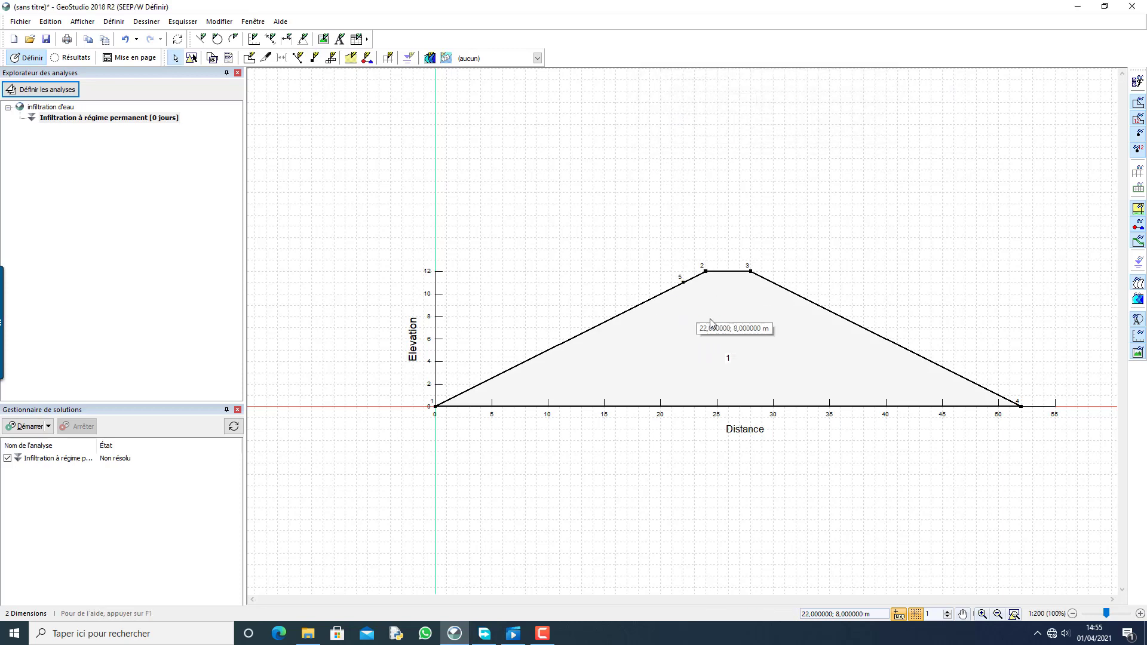
- Draw a horizontal water-level line from the upstream slope point at (22;11) to the elevation axis at (0;11)
{"action": "left_click", "coordinate": [300, 60]}
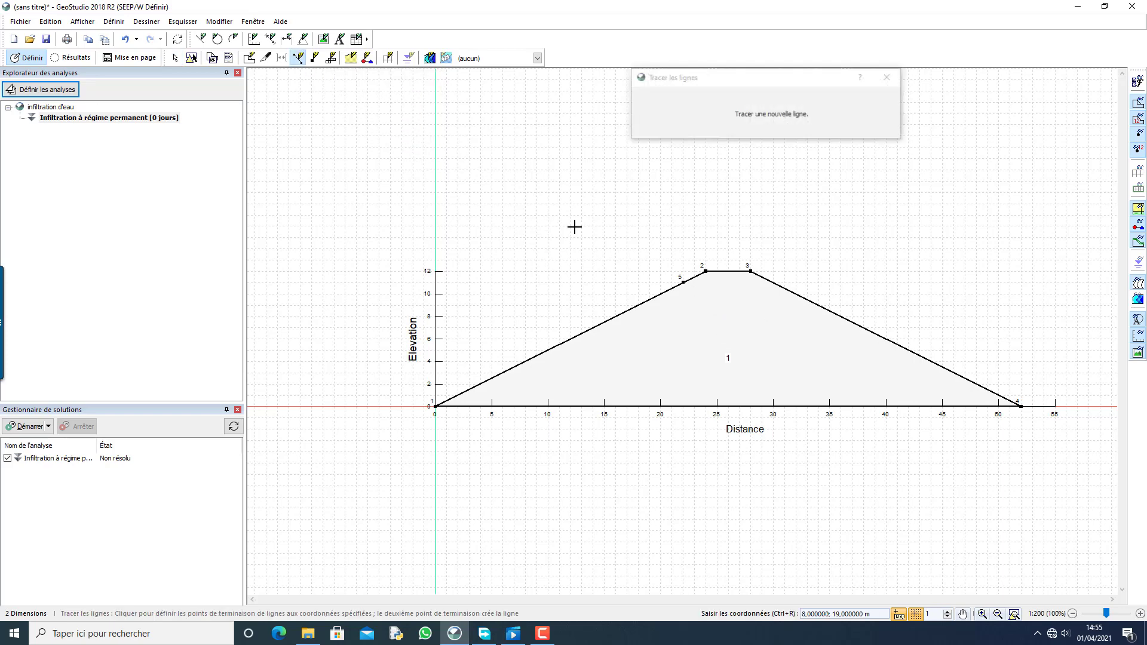
{"action": "left_click", "coordinate": [683, 282]}
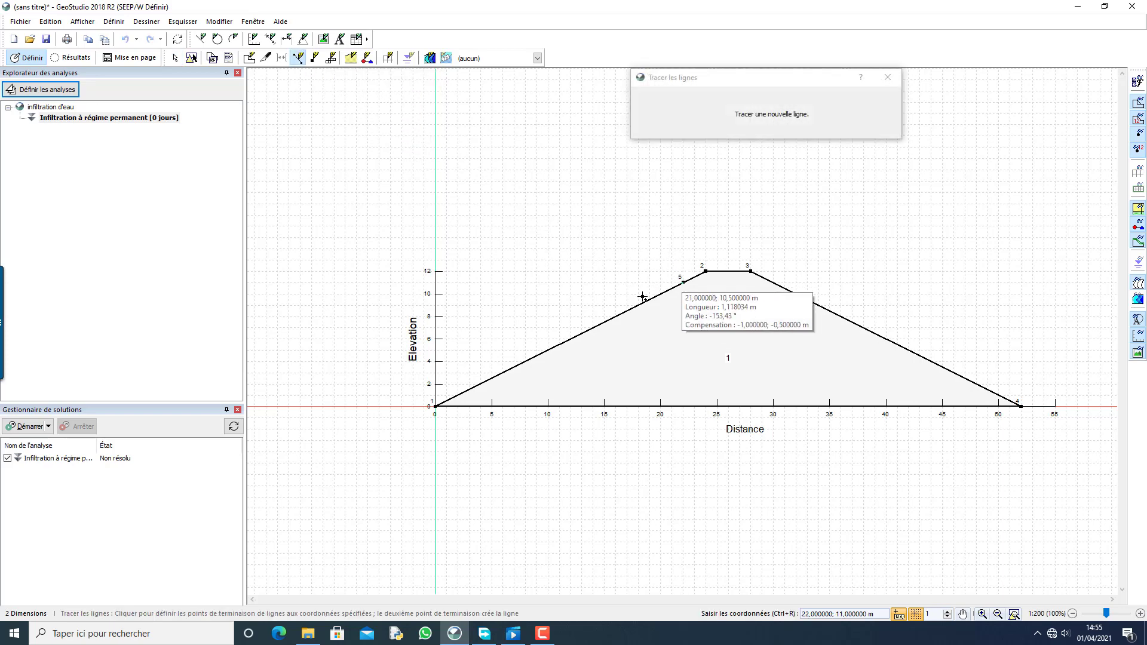
{"action": "left_click", "coordinate": [437, 283]}
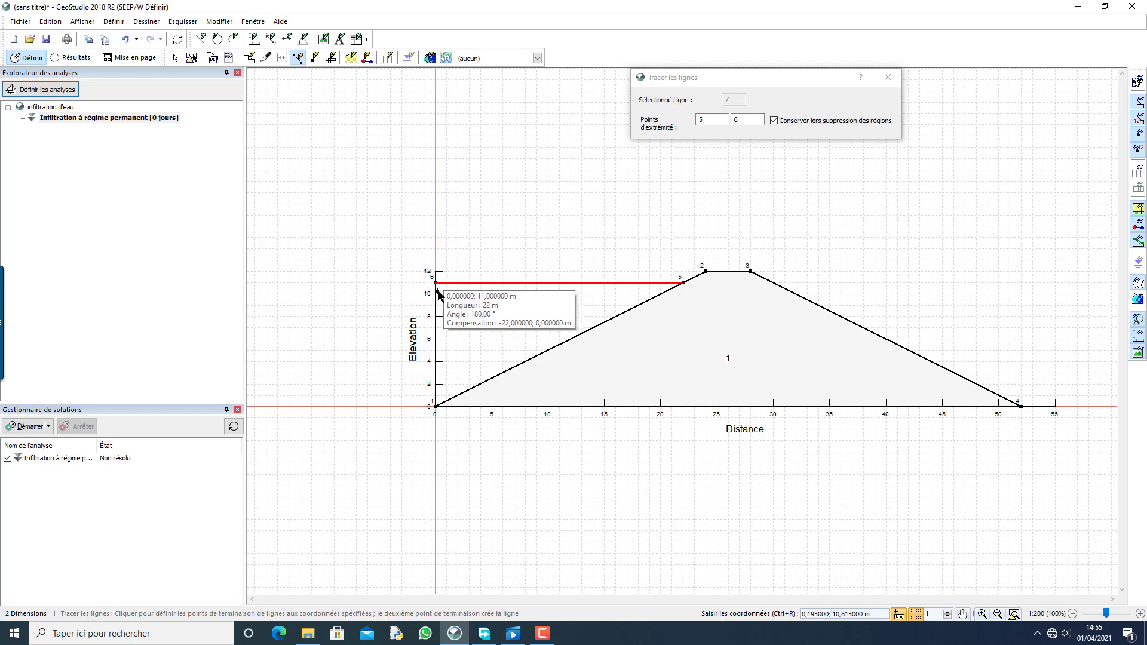
{"action": "left_click", "coordinate": [888, 77]}
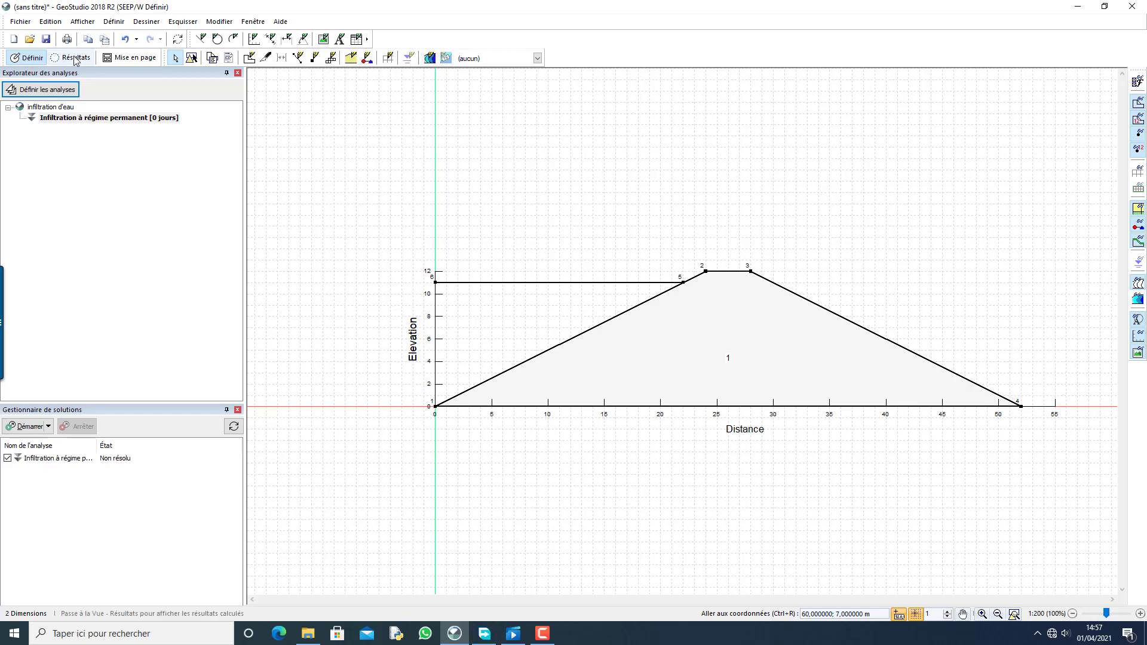
- Create a new material named digue with the Saturés / non saturés hydraulic material model
{"action": "left_click", "coordinate": [114, 22]}
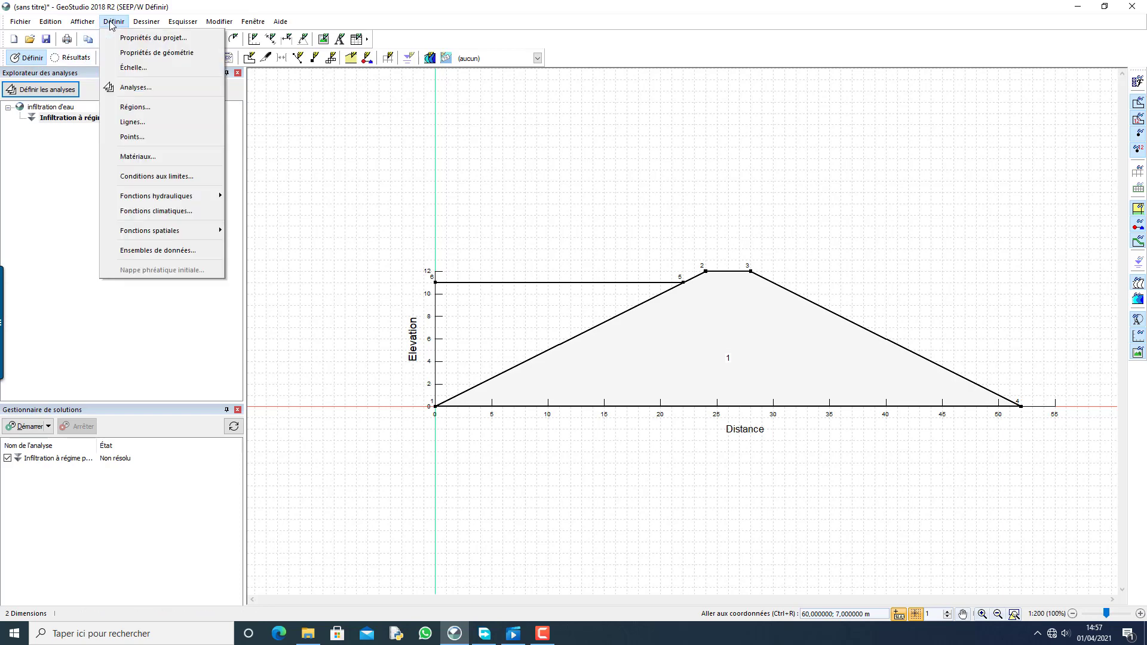
{"action": "left_click", "coordinate": [133, 157]}
{"action": "left_click", "coordinate": [716, 81]}
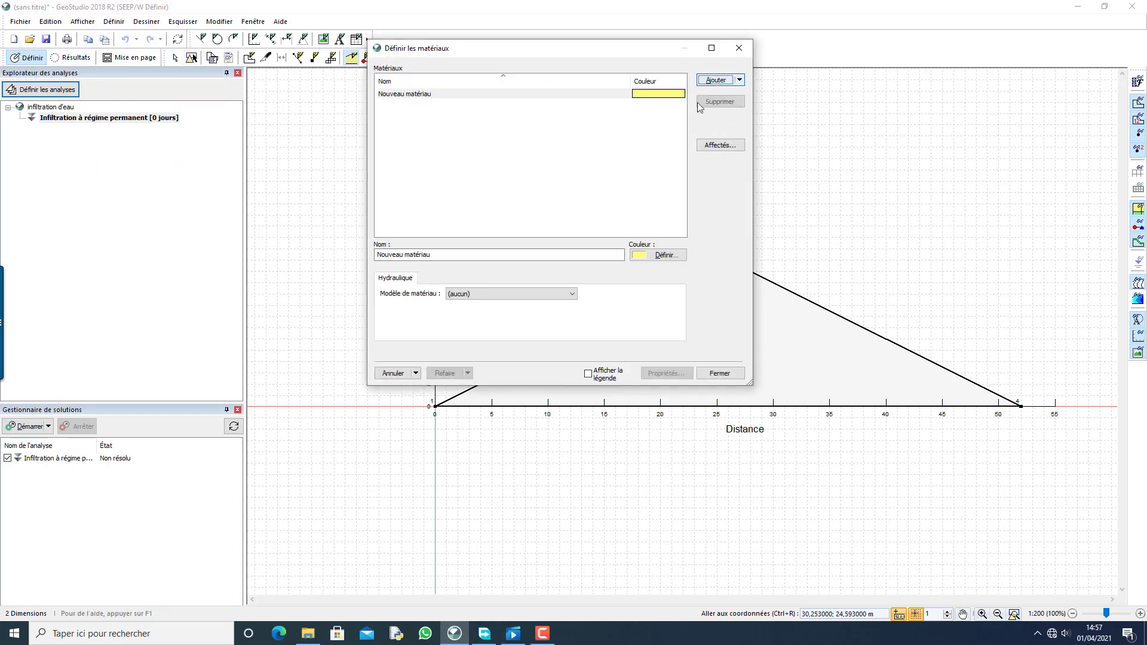
{"action": "left_click_drag", "start_coordinate": [435, 255], "coordinate": [302, 258]}
{"action": "type", "text": "digue"}
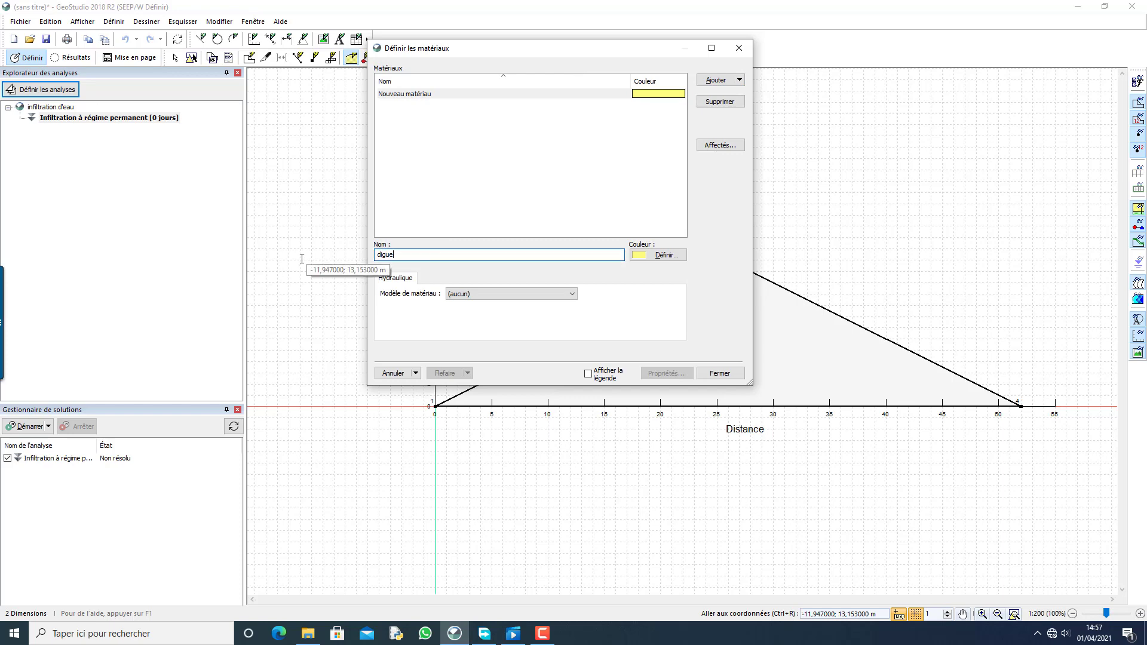
{"action": "left_click", "coordinate": [475, 293]}
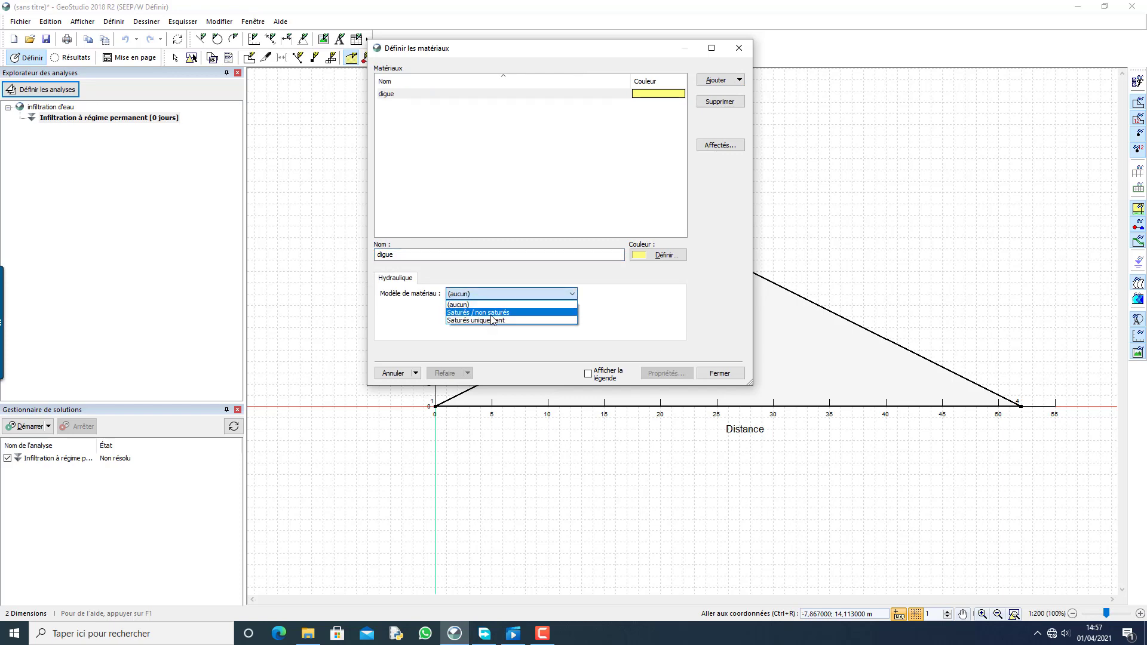
{"action": "left_click", "coordinate": [504, 313]}
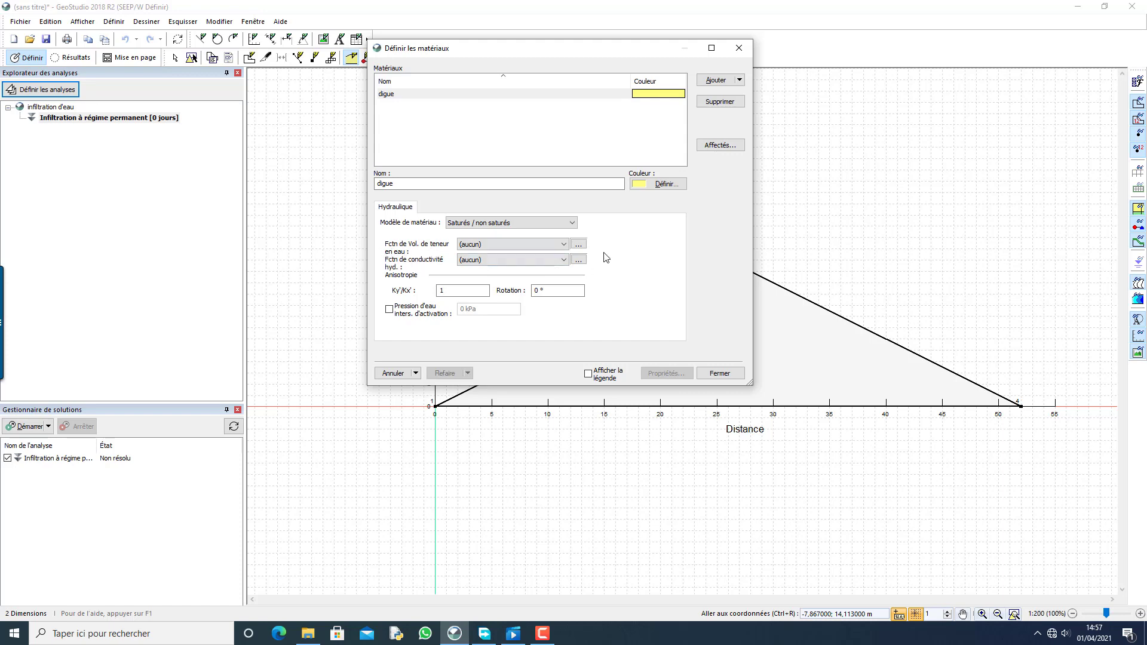
- Add a volumetric water content function named teneur en eau, of the data-point type Fonction de point de données de ten. en eau vol
{"action": "left_click", "coordinate": [579, 245]}
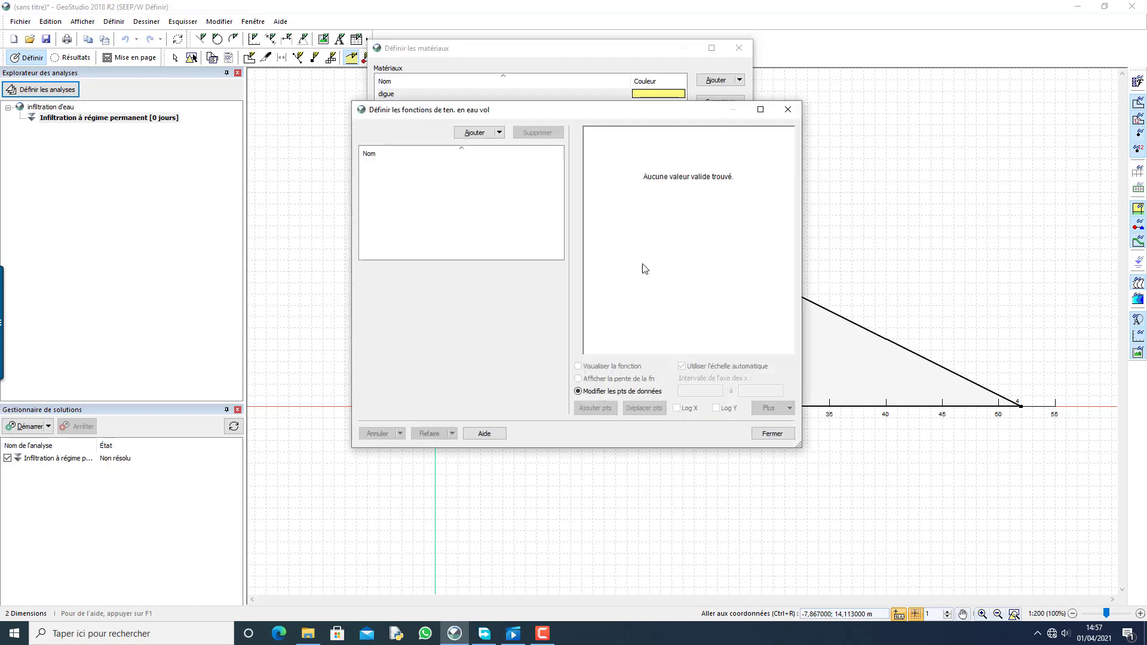
{"action": "left_click", "coordinate": [478, 132]}
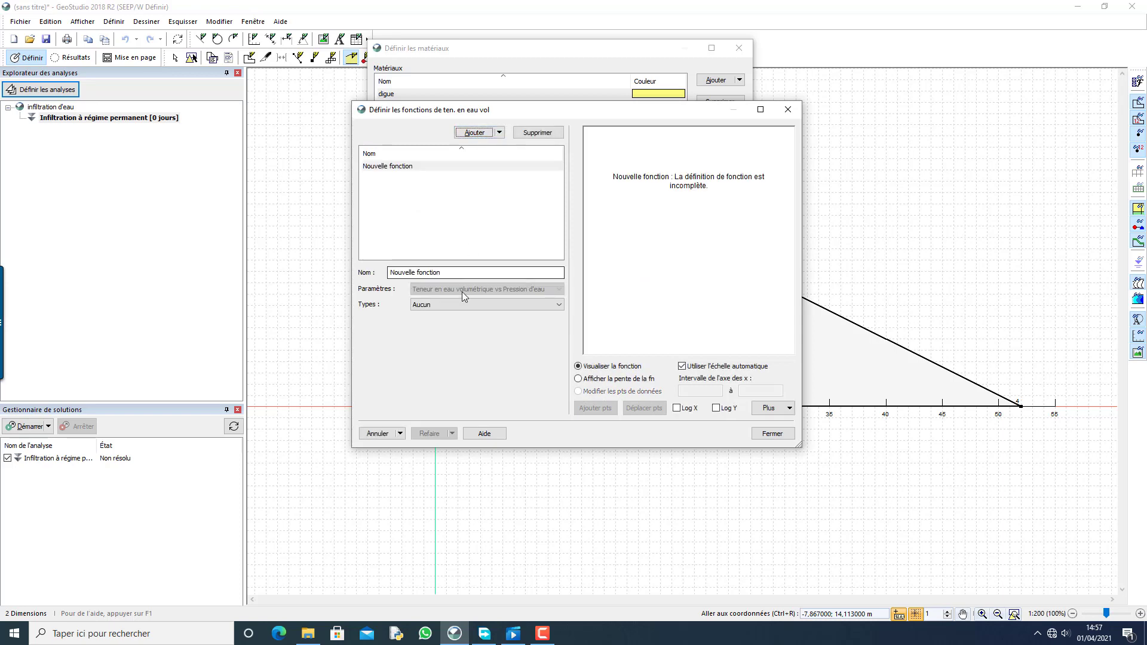
{"action": "left_click", "coordinate": [461, 272]}
{"action": "type", "text": "ten"}
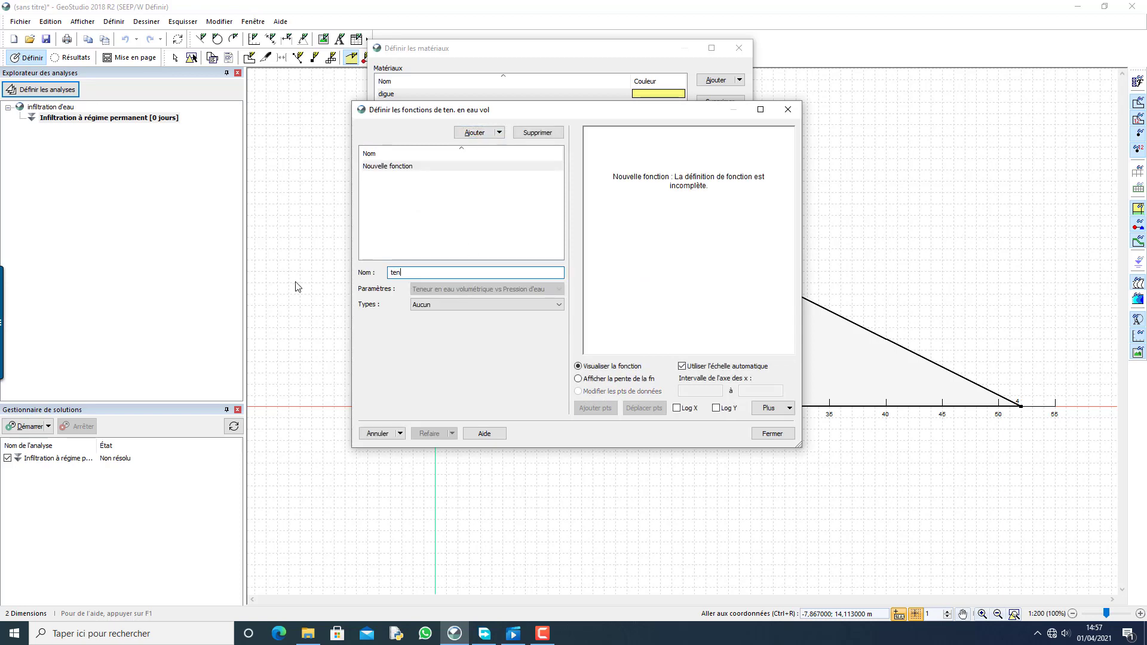
{"action": "type", "text": "eur en eau"}
{"action": "left_click", "coordinate": [444, 303]}
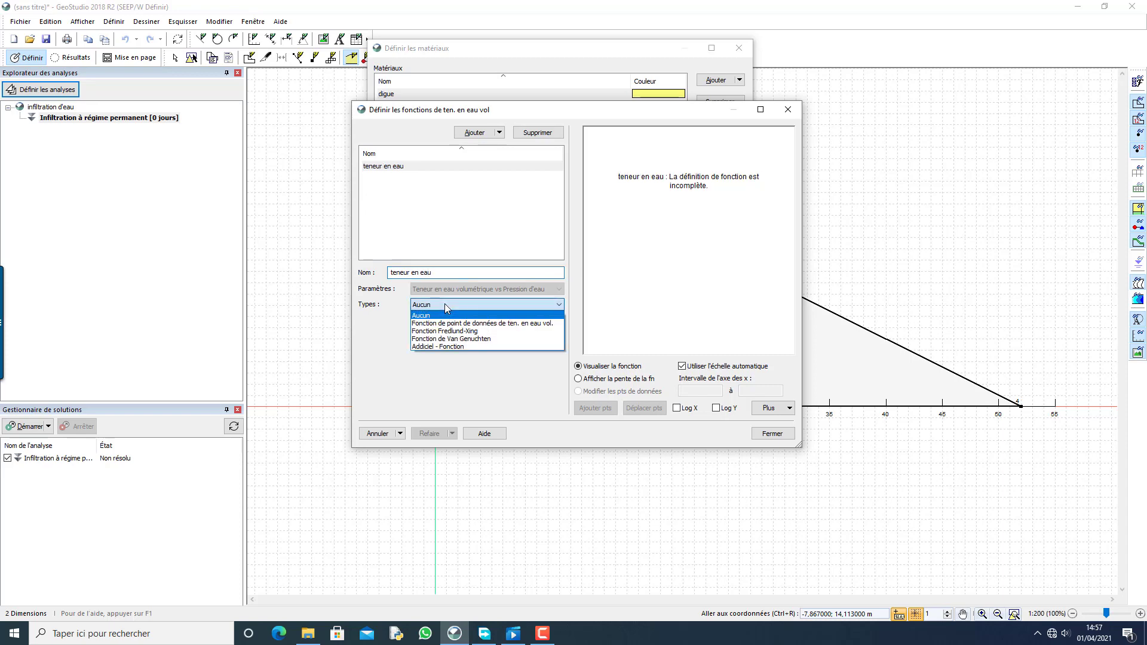
{"action": "left_click", "coordinate": [467, 324]}
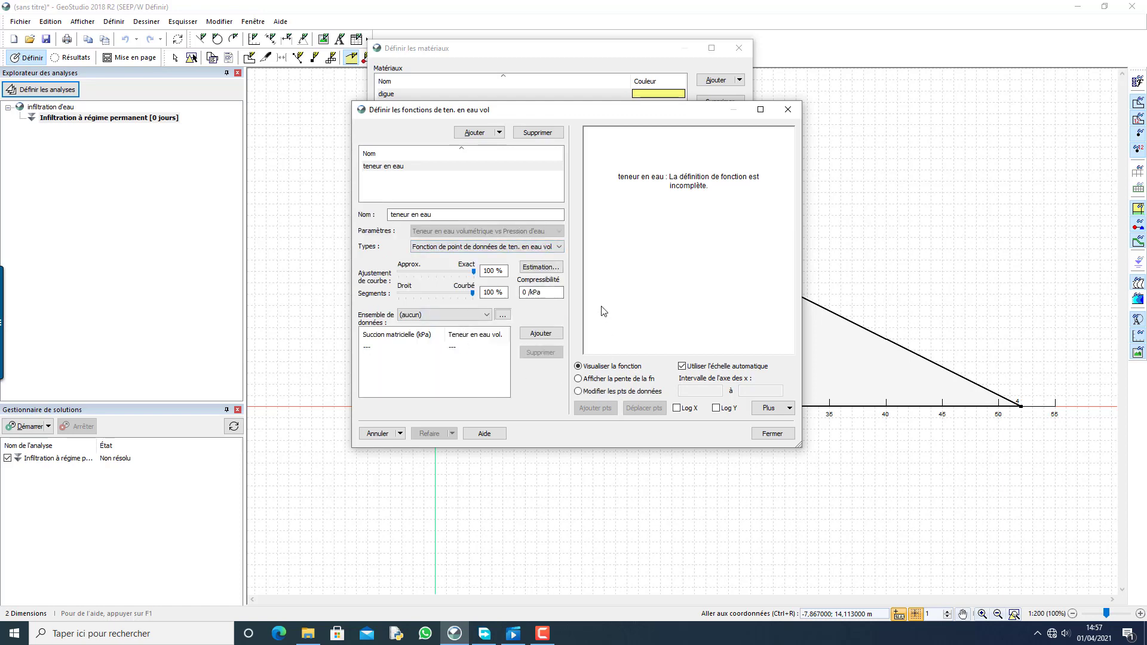
- Estimate the water content curve from the Limon sample function with saturated water content 0,5, and show its data points on a logarithmic X axis
{"action": "left_click", "coordinate": [540, 268]}
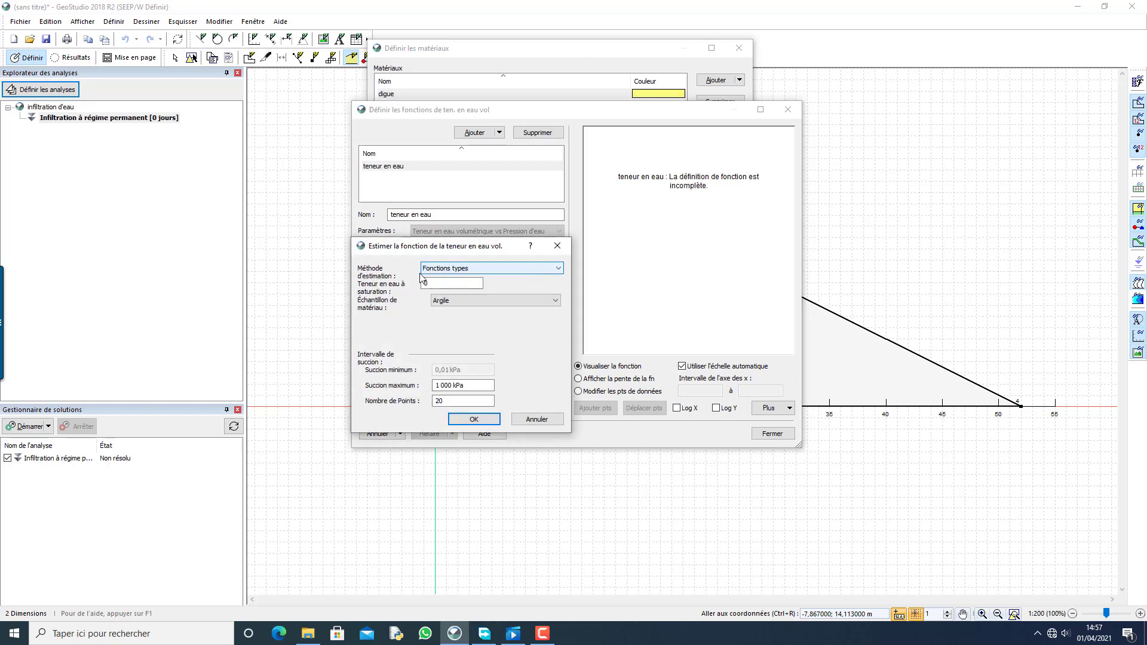
{"action": "left_click", "coordinate": [509, 268]}
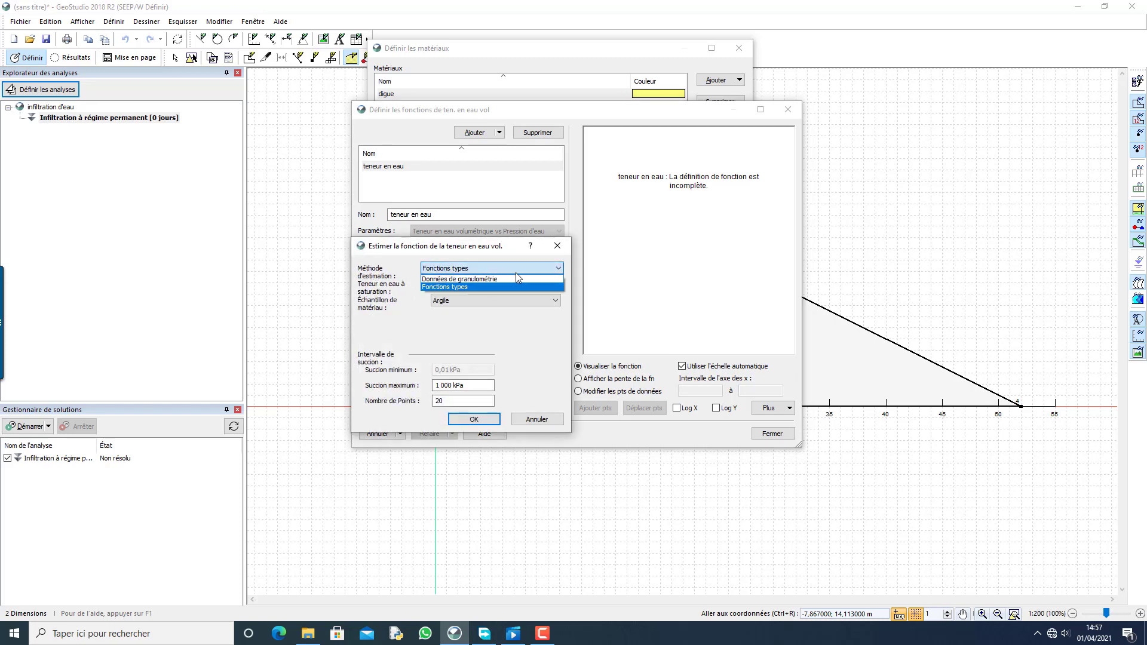
{"action": "left_click", "coordinate": [507, 286]}
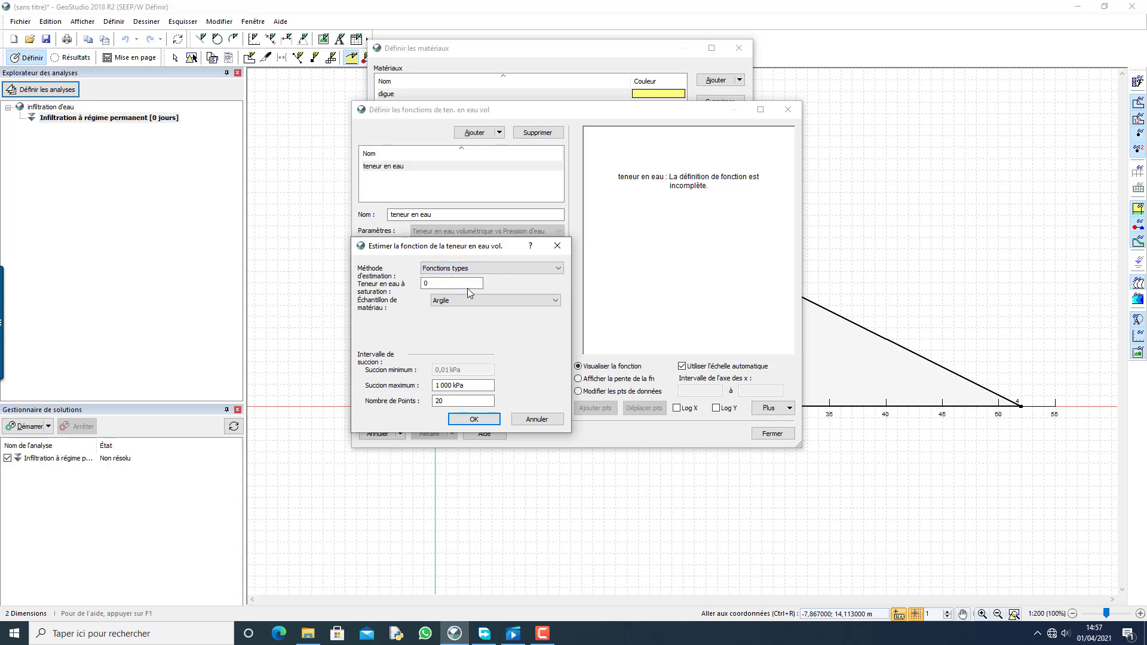
{"action": "left_click", "coordinate": [440, 282]}
{"action": "left_click", "coordinate": [457, 301]}
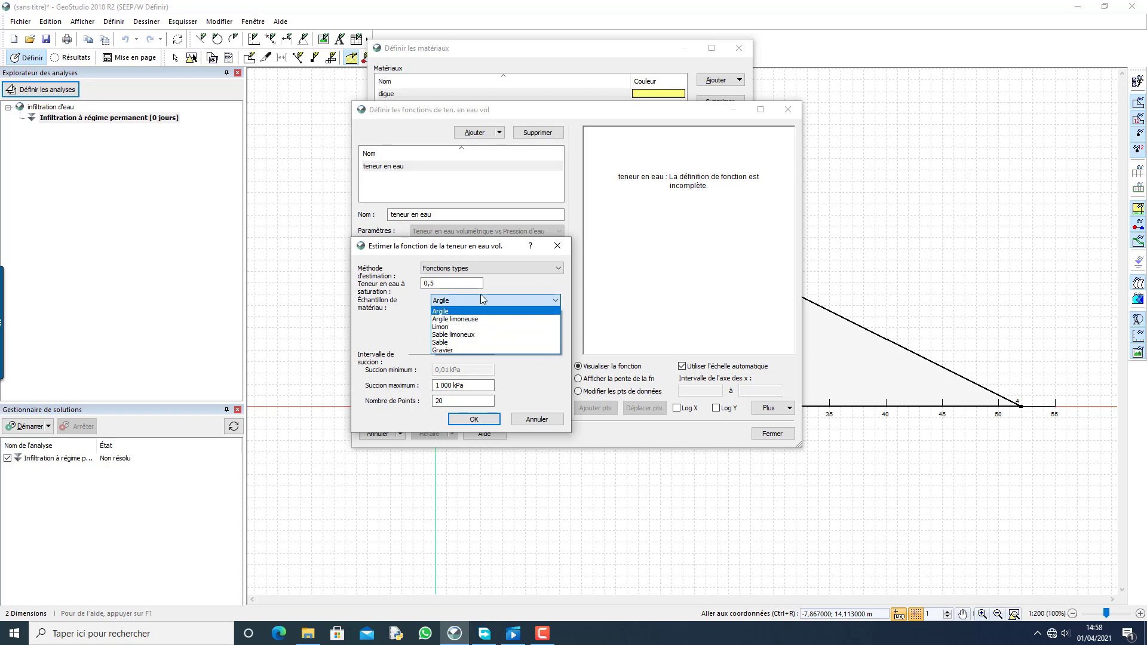
{"action": "left_click", "coordinate": [472, 327]}
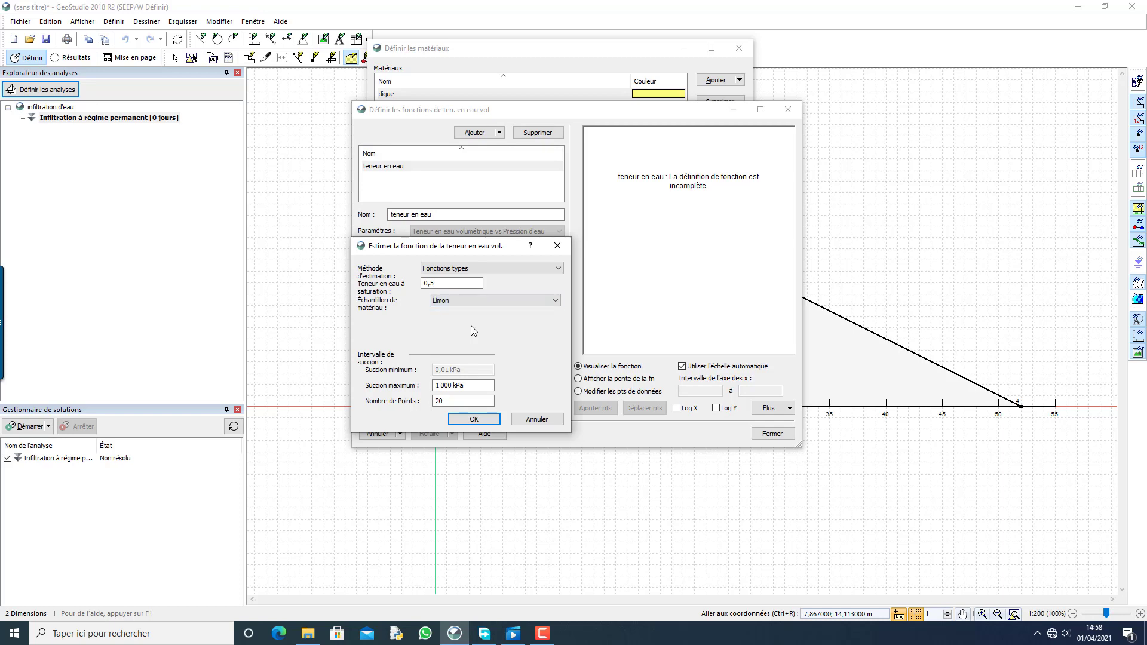
{"action": "left_click", "coordinate": [483, 420]}
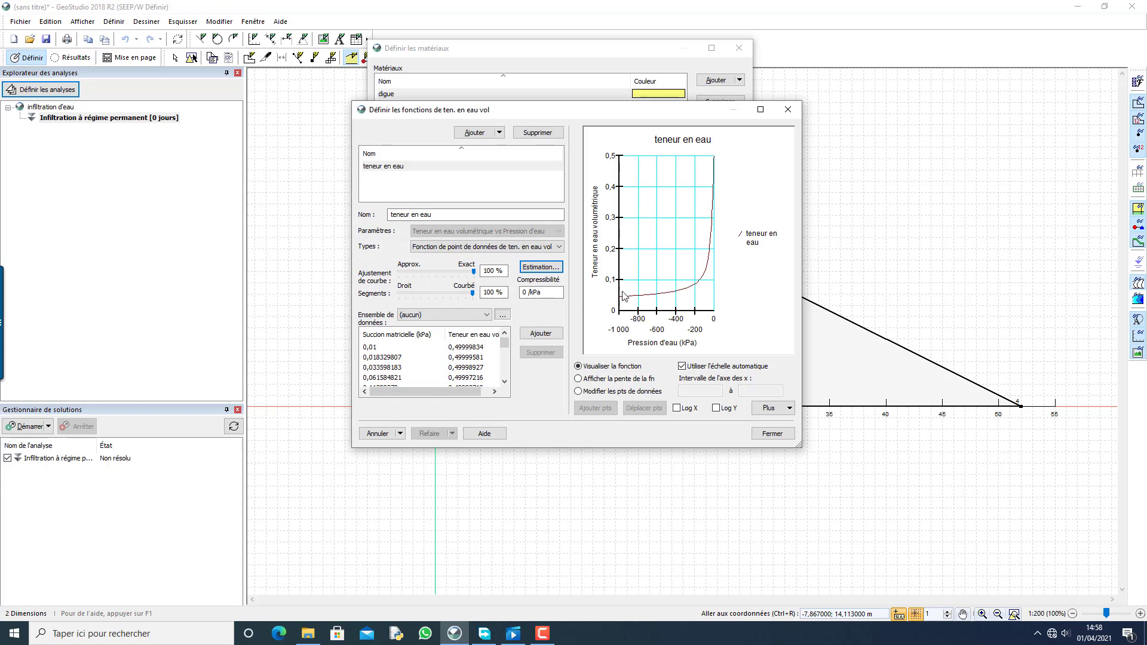
{"action": "left_click", "coordinate": [680, 411]}
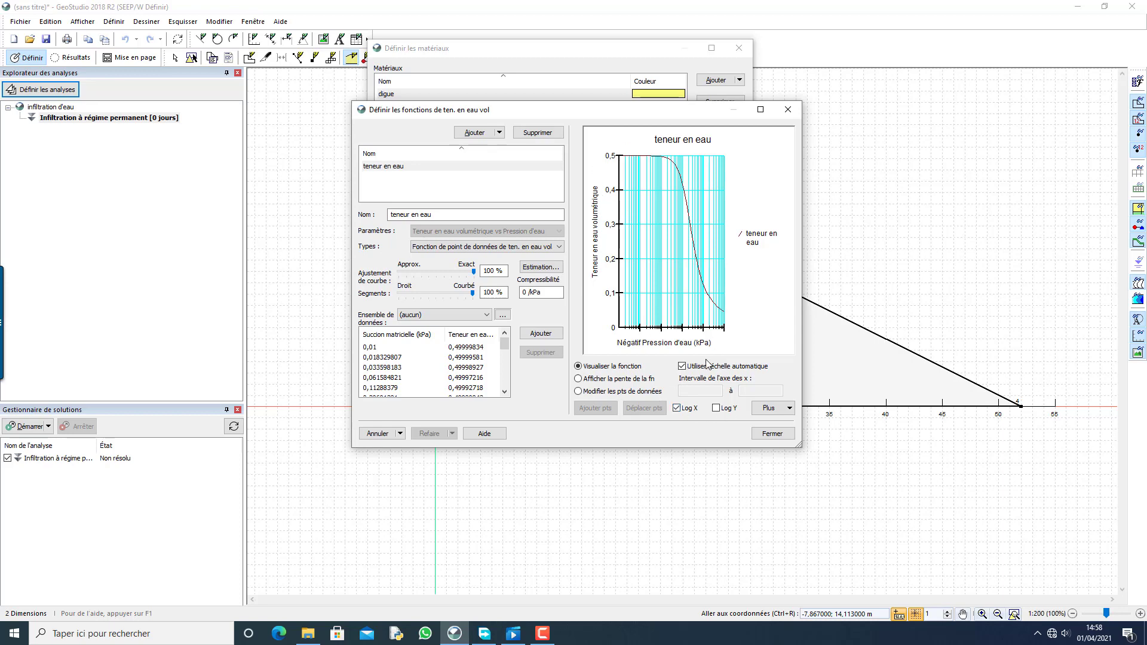
{"action": "left_click", "coordinate": [578, 391]}
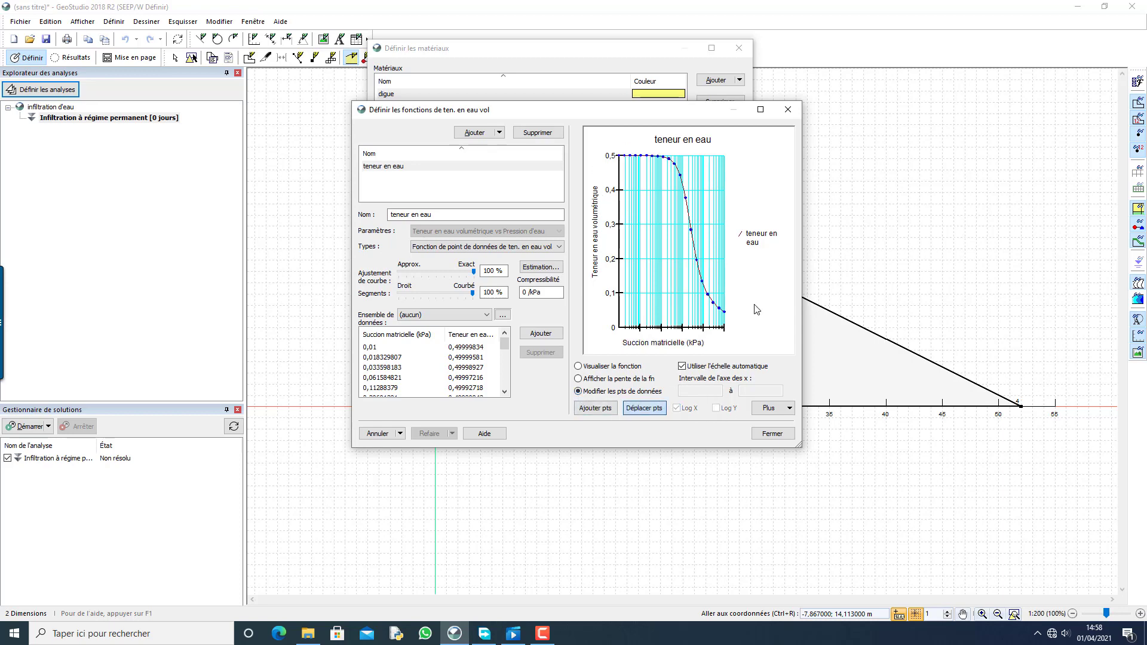
- Set the water content function's compressibility to 0,0005 /kPa and assign teneur en eau to the digue material
{"action": "left_click", "coordinate": [524, 292]}
{"action": "type", "text": ",0005"}
{"action": "left_click", "coordinate": [772, 434]}
{"action": "left_click", "coordinate": [544, 244]}
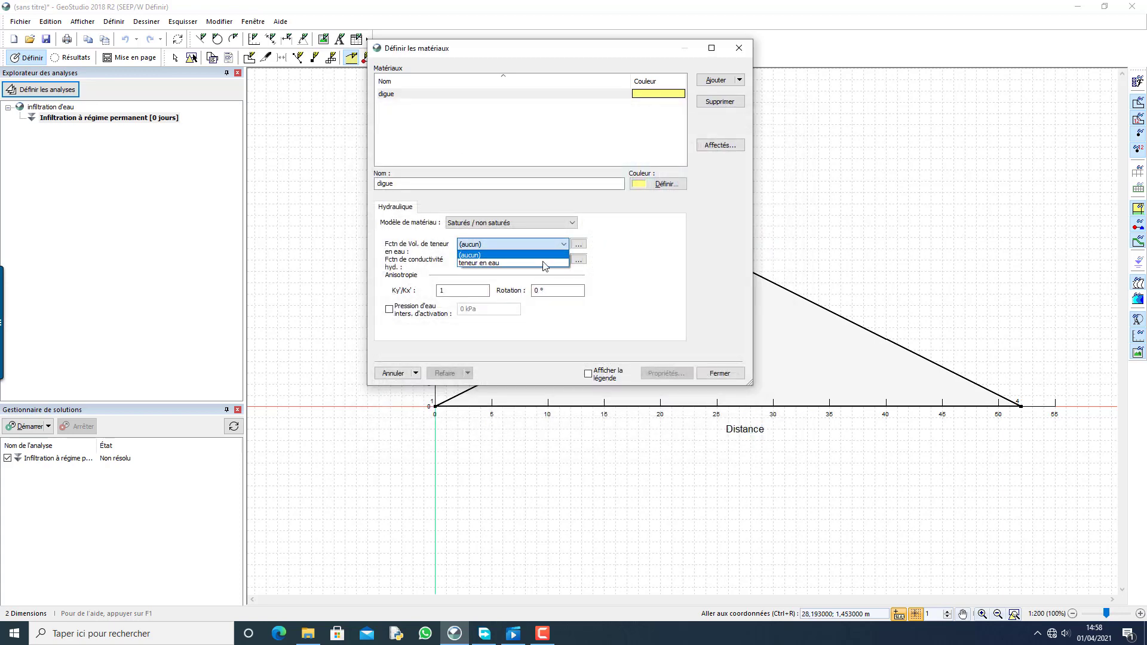
{"action": "left_click", "coordinate": [546, 261]}
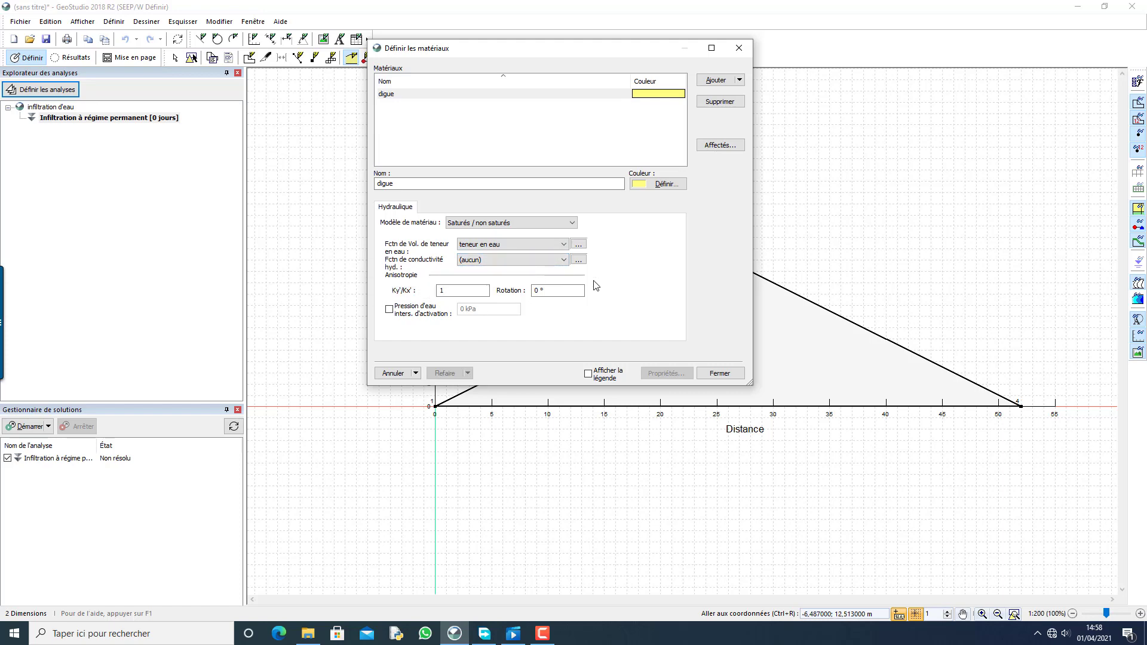
- Add a hydraulic conductivity function named conductivité, of the type Cond. hydrau. - Fctn de point de données
{"action": "left_click", "coordinate": [580, 261]}
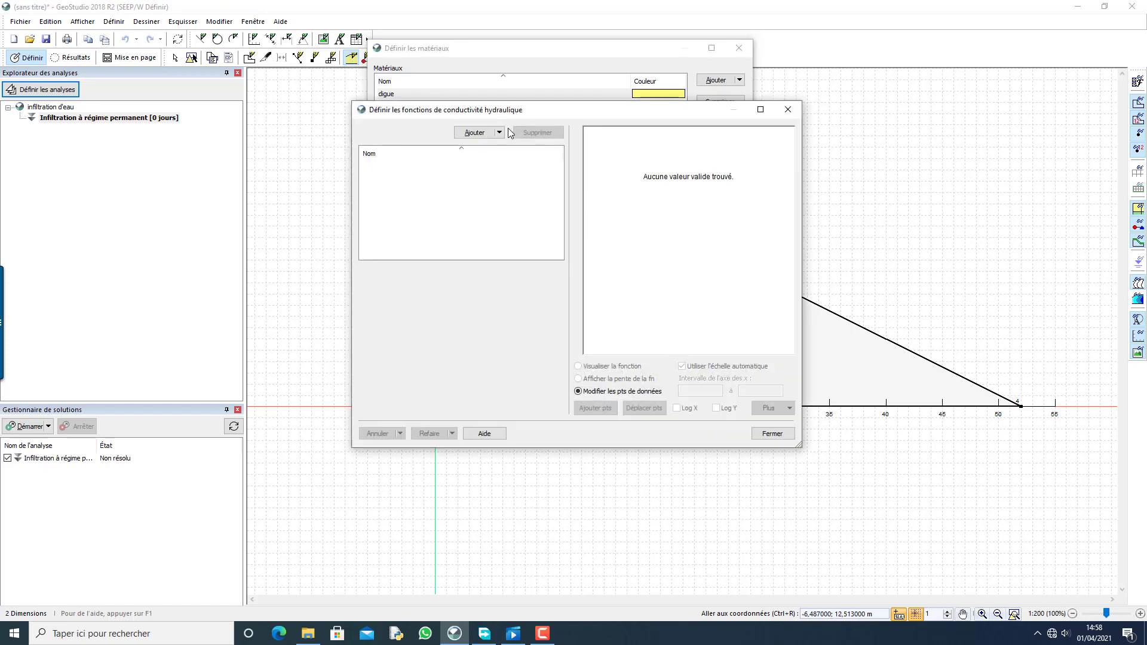
{"action": "left_click", "coordinate": [475, 133]}
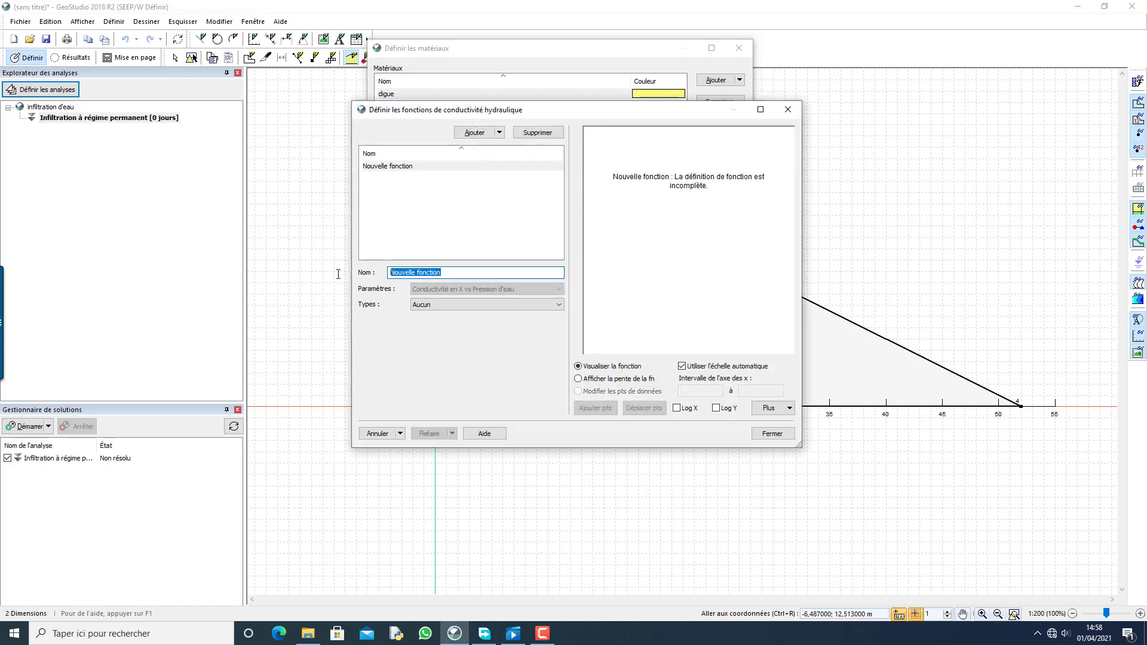
{"action": "type", "text": "conductivité"}
{"action": "left_click", "coordinate": [442, 304]}
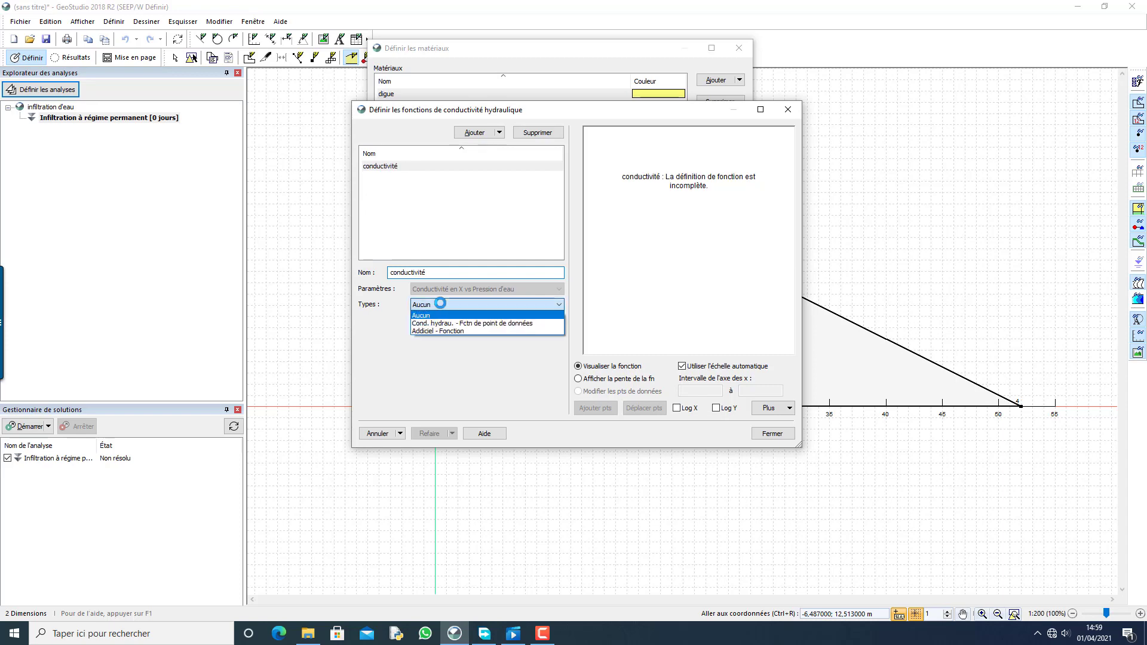
{"action": "left_click", "coordinate": [466, 324]}
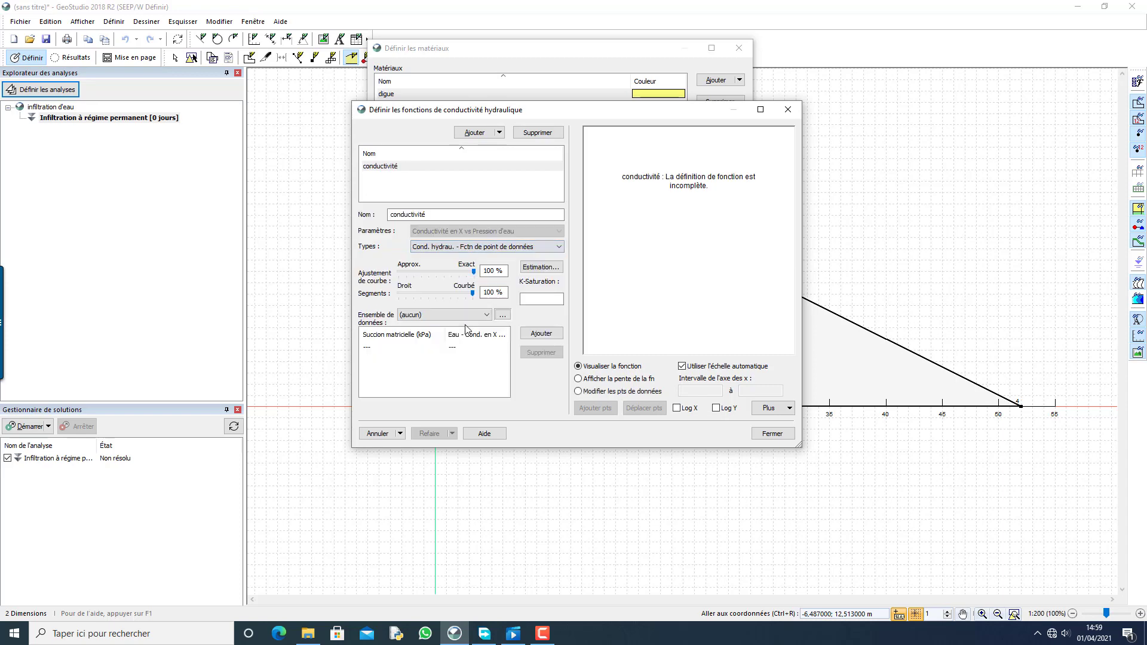
- Estimate the conductivity curve with the Van Genuchten method, using the teneur en eau function and a saturated Ks of 1e-6 m/s
{"action": "left_click", "coordinate": [544, 268]}
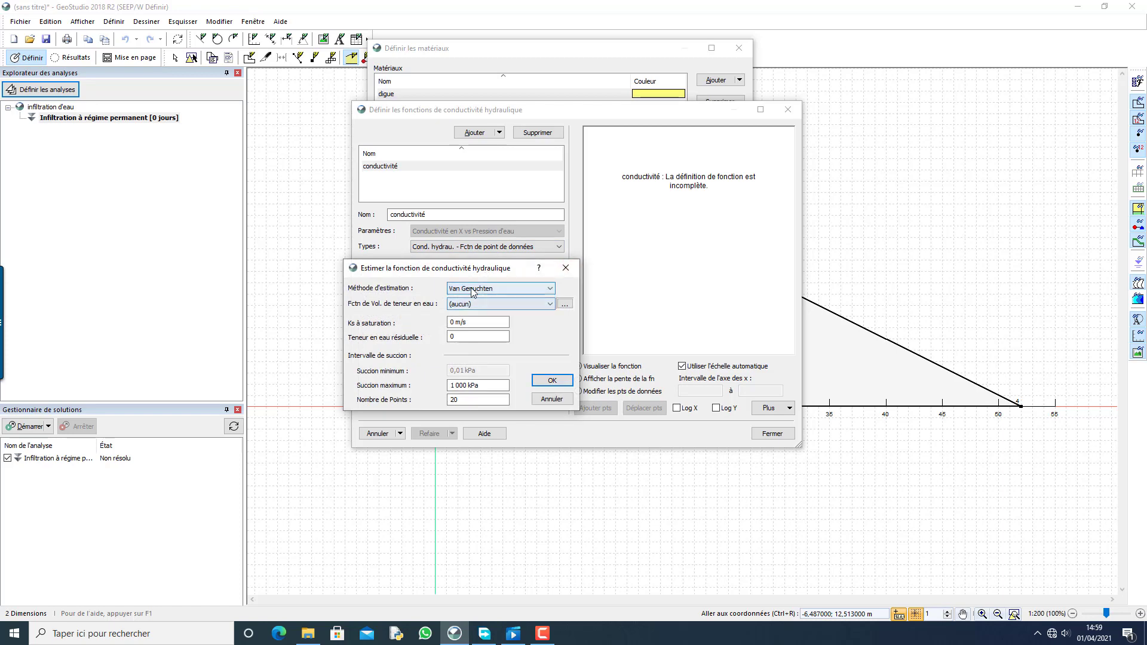
{"action": "left_click", "coordinate": [473, 290]}
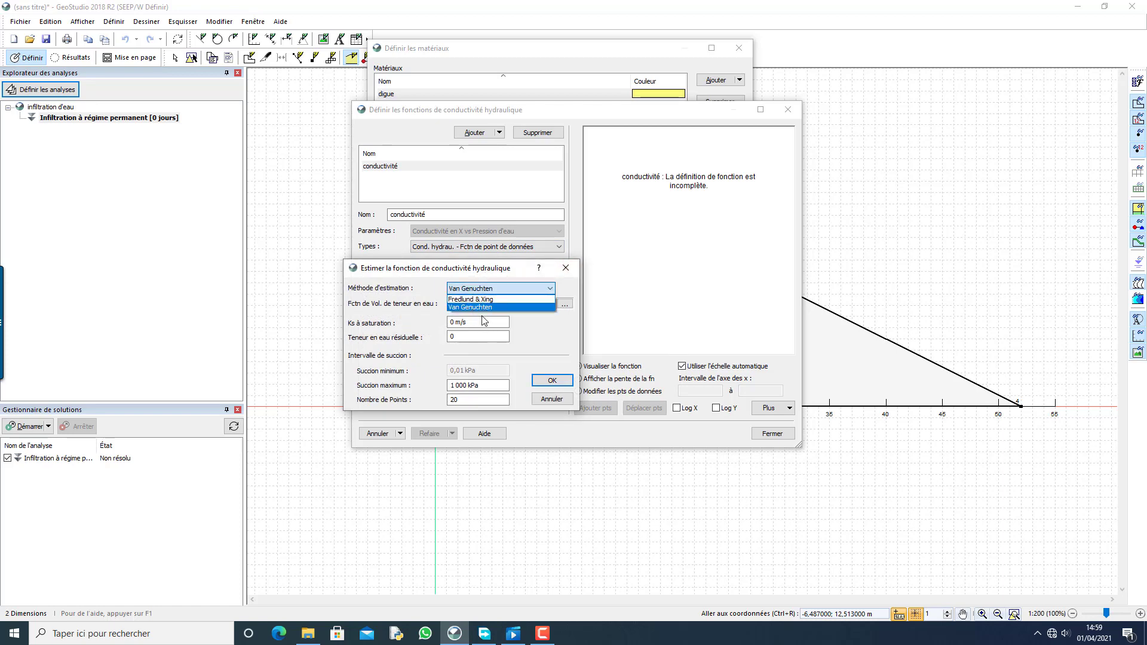
{"action": "left_click", "coordinate": [481, 307]}
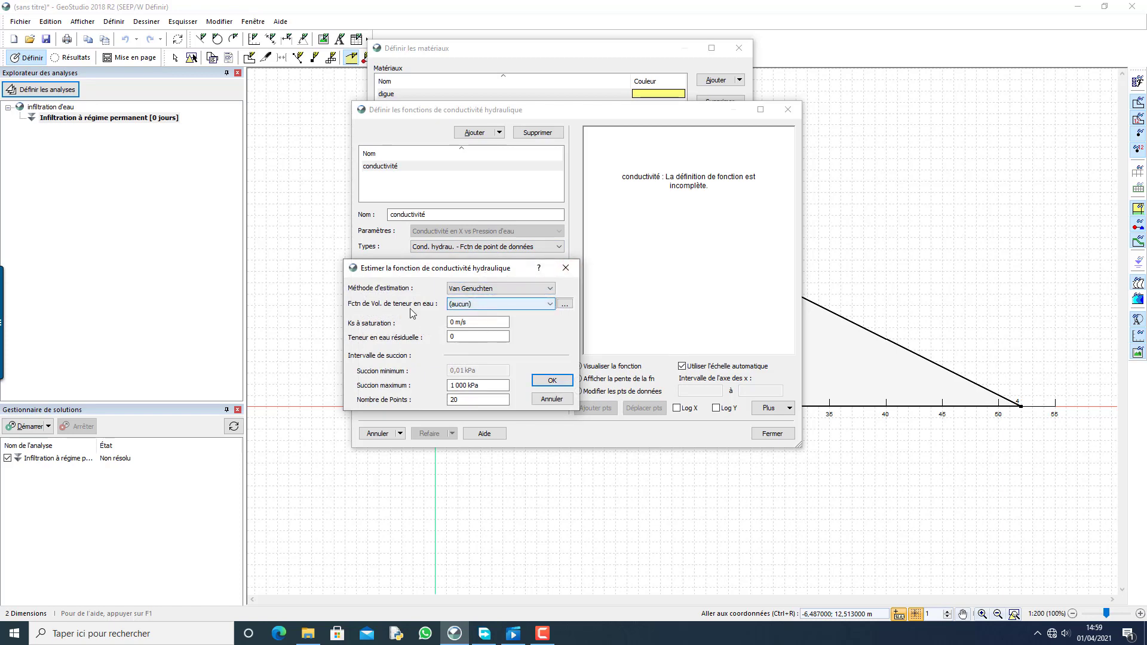
{"action": "left_click", "coordinate": [489, 308]}
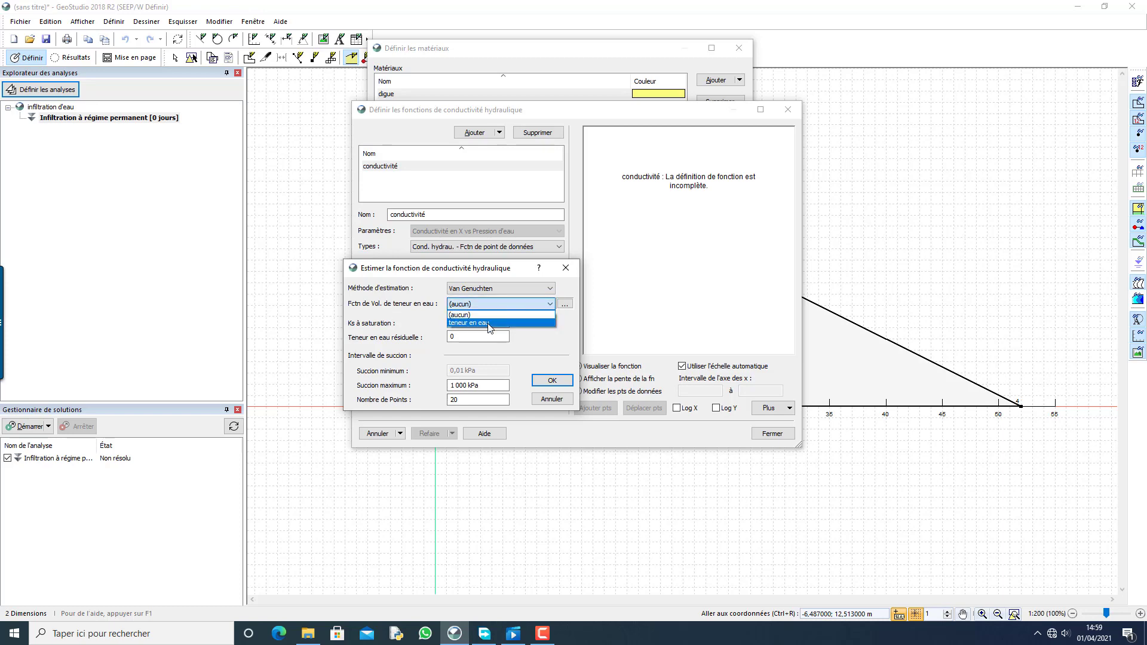
{"action": "left_click", "coordinate": [472, 319]}
{"action": "left_click", "coordinate": [452, 322]}
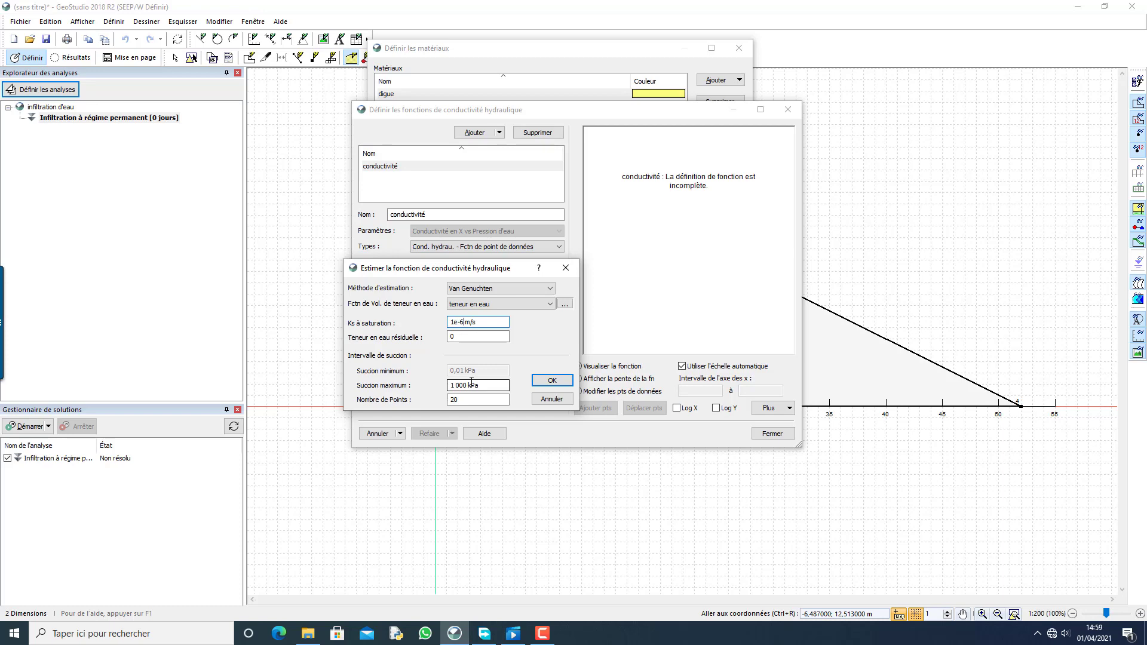
{"action": "left_click", "coordinate": [470, 338]}
{"action": "left_click", "coordinate": [545, 380]}
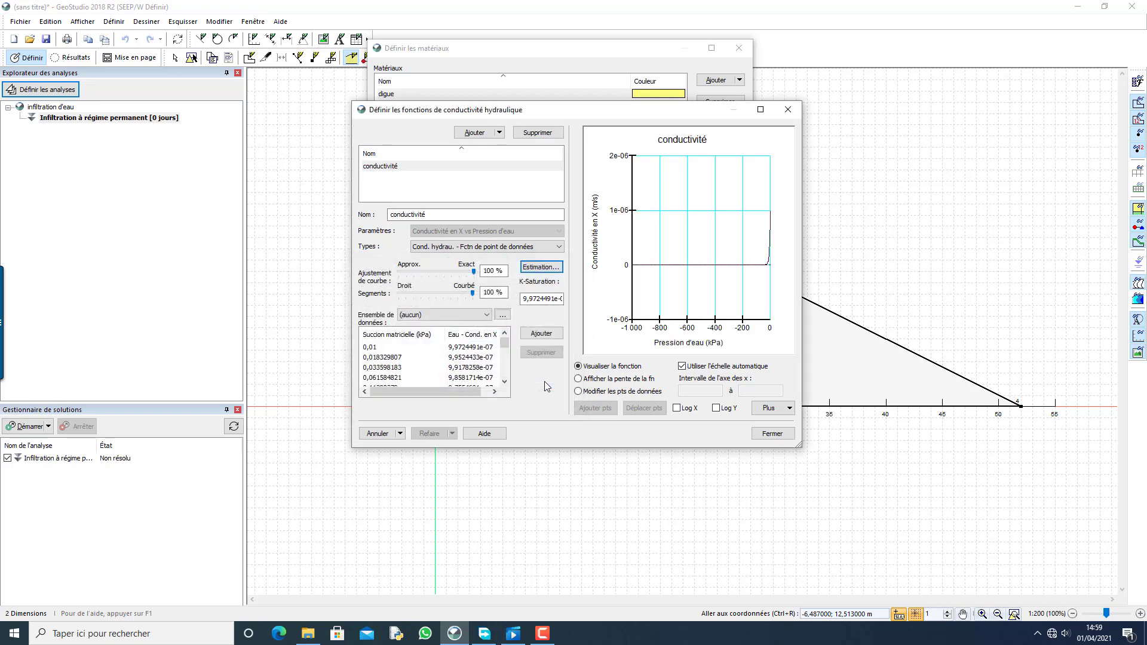
- Display the conductivity curve on logarithmic X and Y axes with its data points, and close the function definition
{"action": "left_click", "coordinate": [676, 408]}
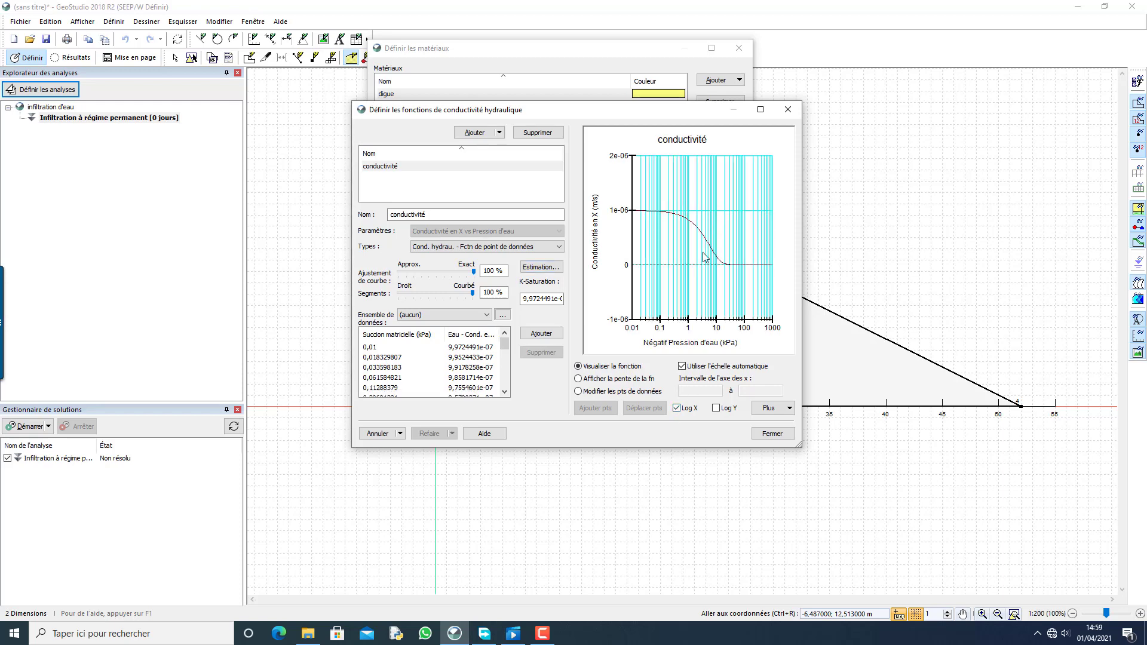
{"action": "left_click", "coordinate": [717, 408]}
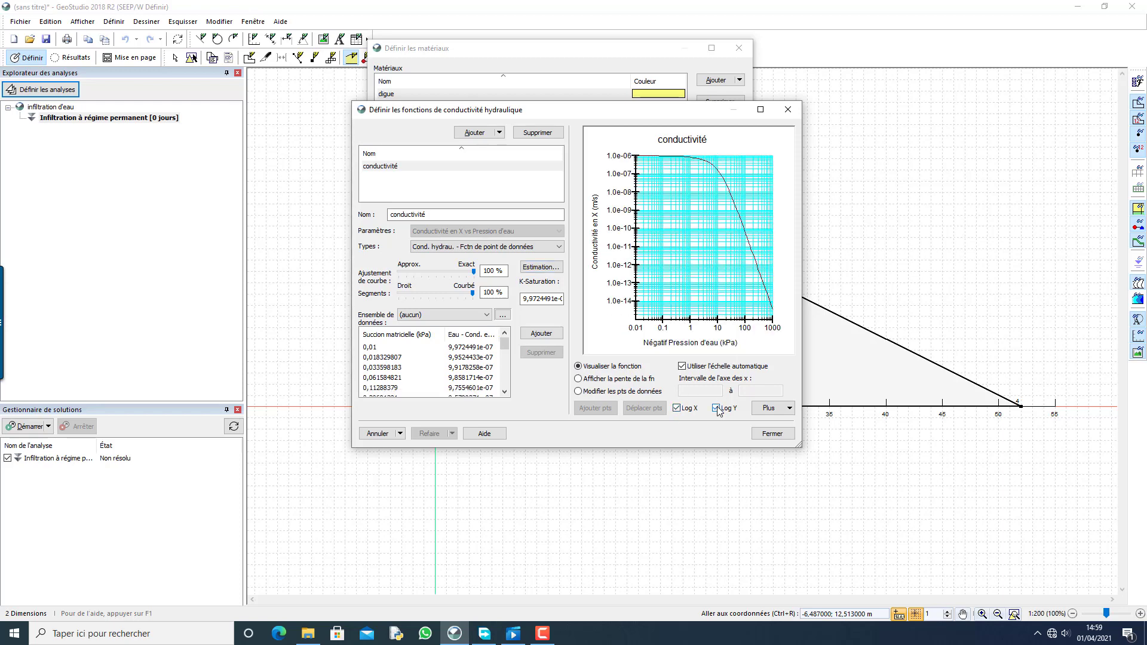
{"action": "left_click", "coordinate": [578, 392]}
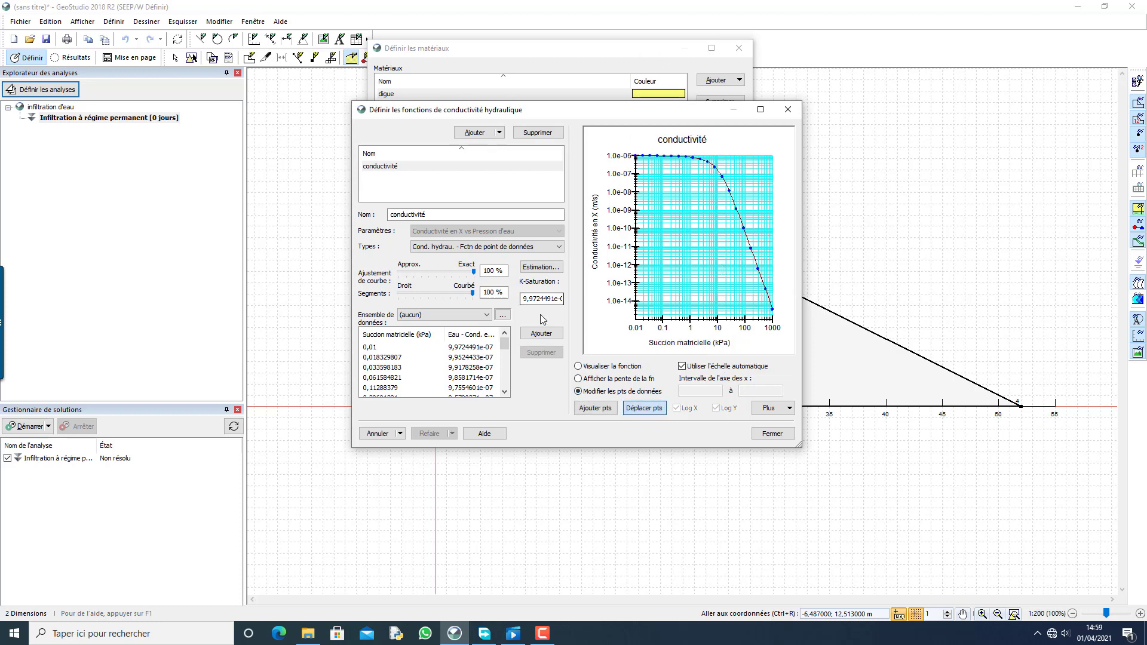
{"action": "left_click", "coordinate": [772, 433]}
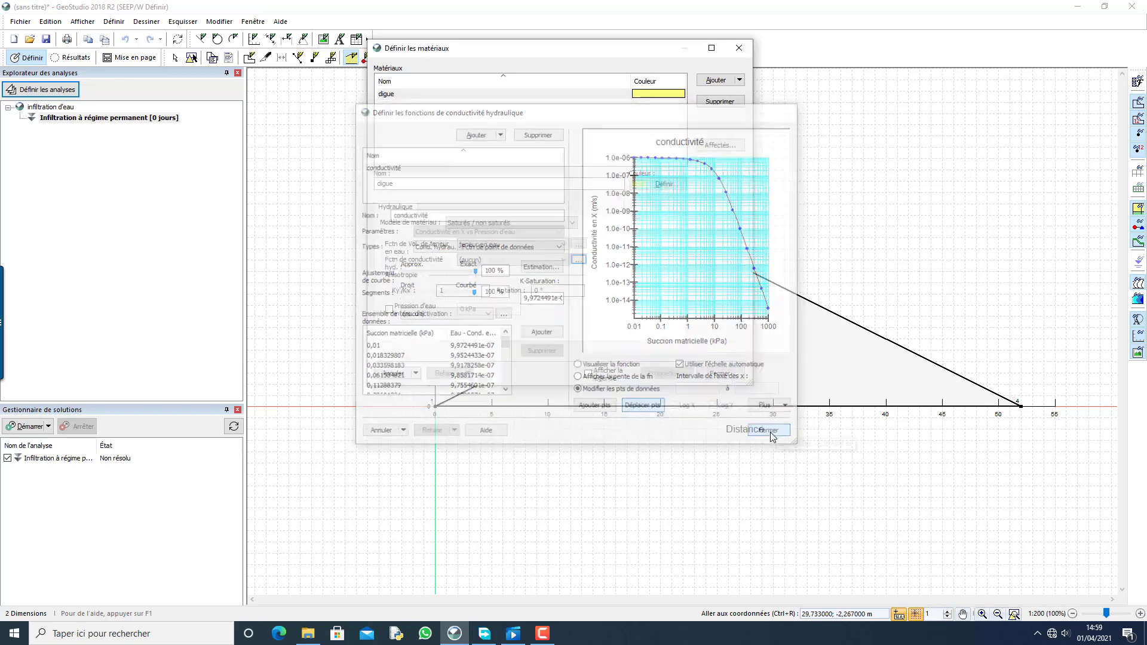
- Assign the conductivité function as the digue material's hydraulic conductivity and finish the material definition
{"action": "left_click", "coordinate": [556, 261]}
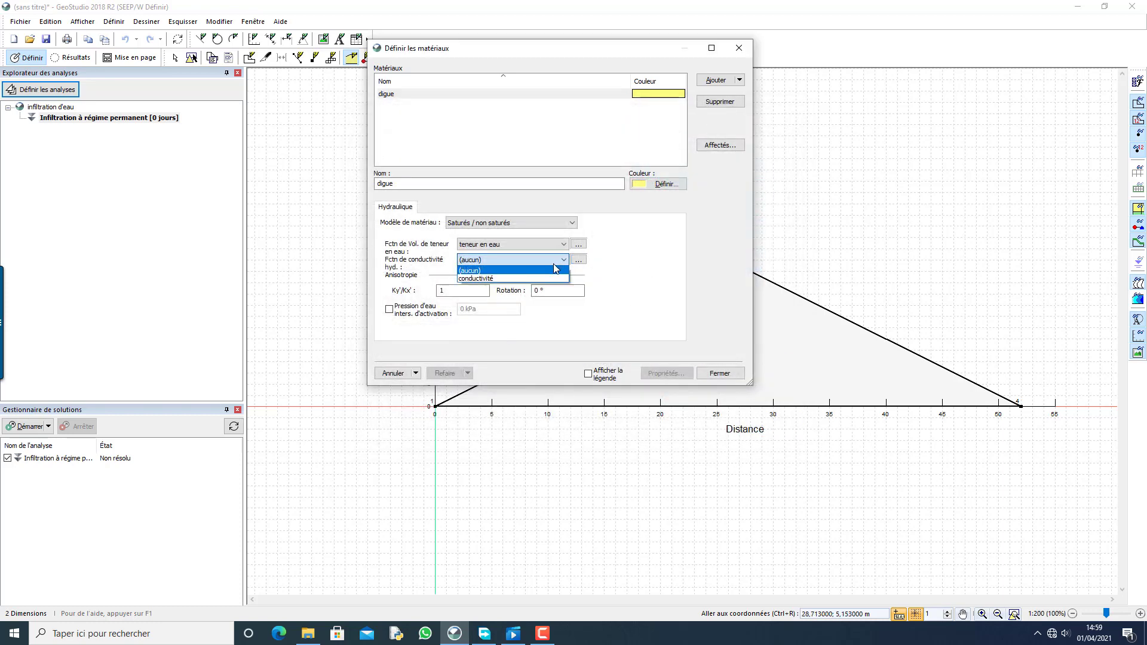
{"action": "left_click", "coordinate": [526, 277]}
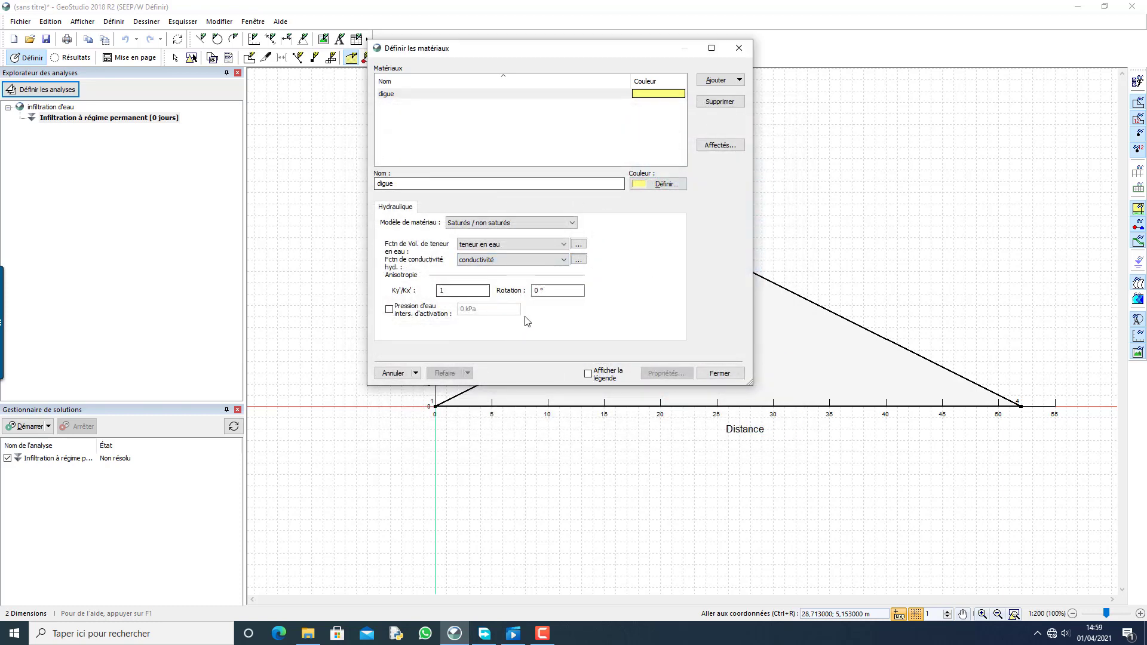
{"action": "left_click", "coordinate": [718, 371]}
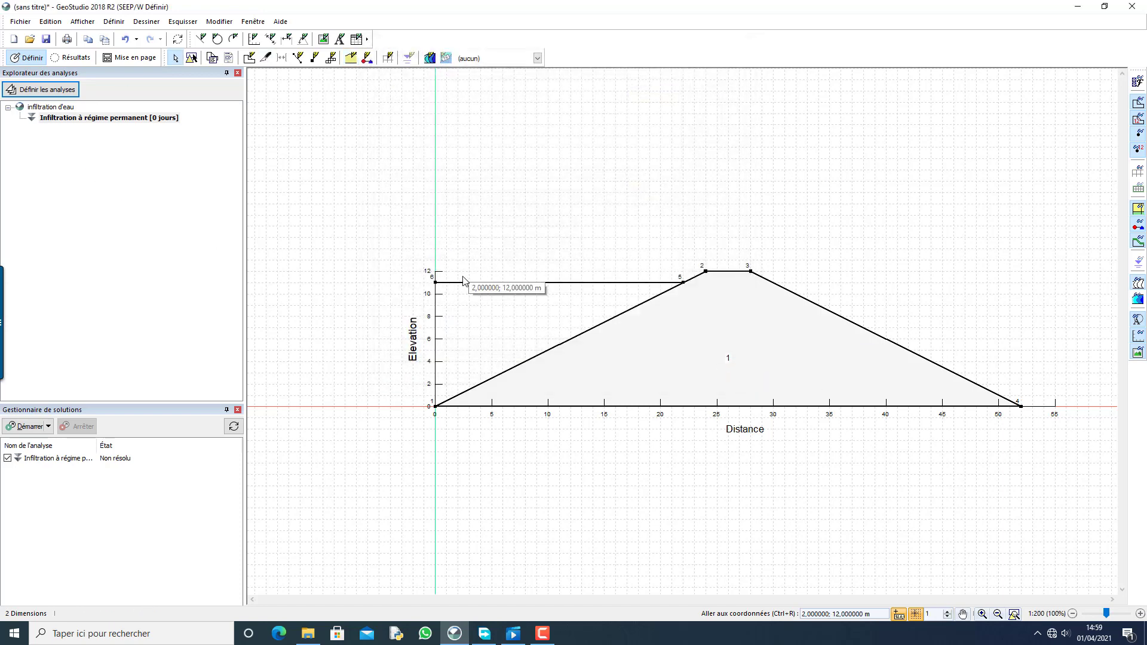
- Apply the digue material to the dike region
{"action": "left_click", "coordinate": [146, 22]}
{"action": "left_click", "coordinate": [182, 133]}
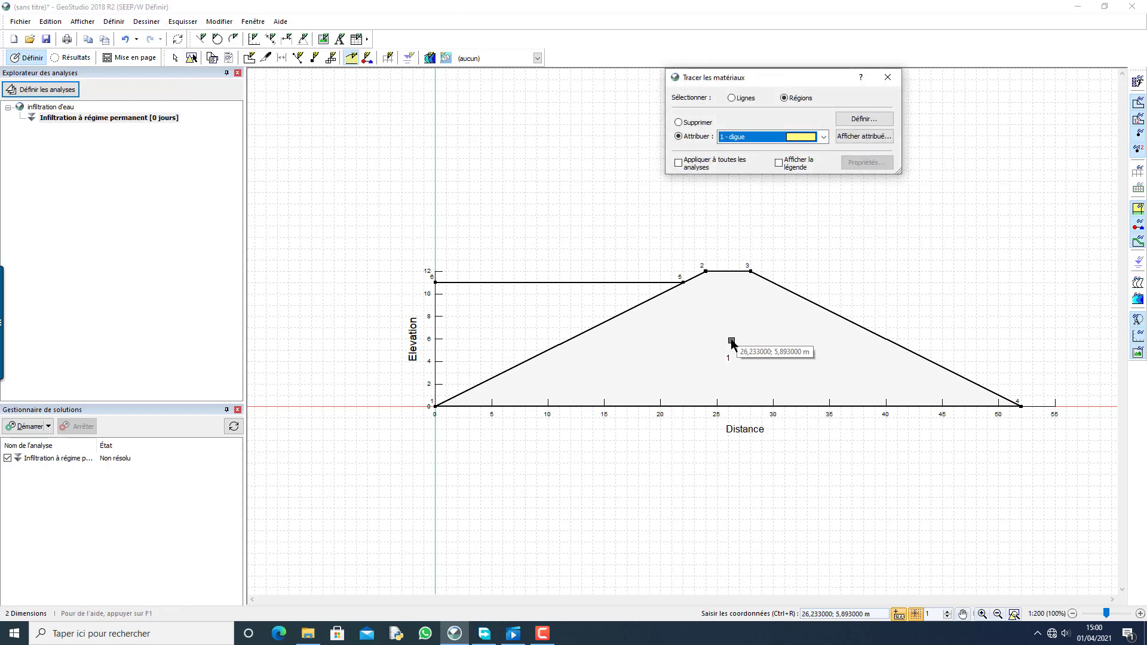
{"action": "left_click", "coordinate": [734, 347]}
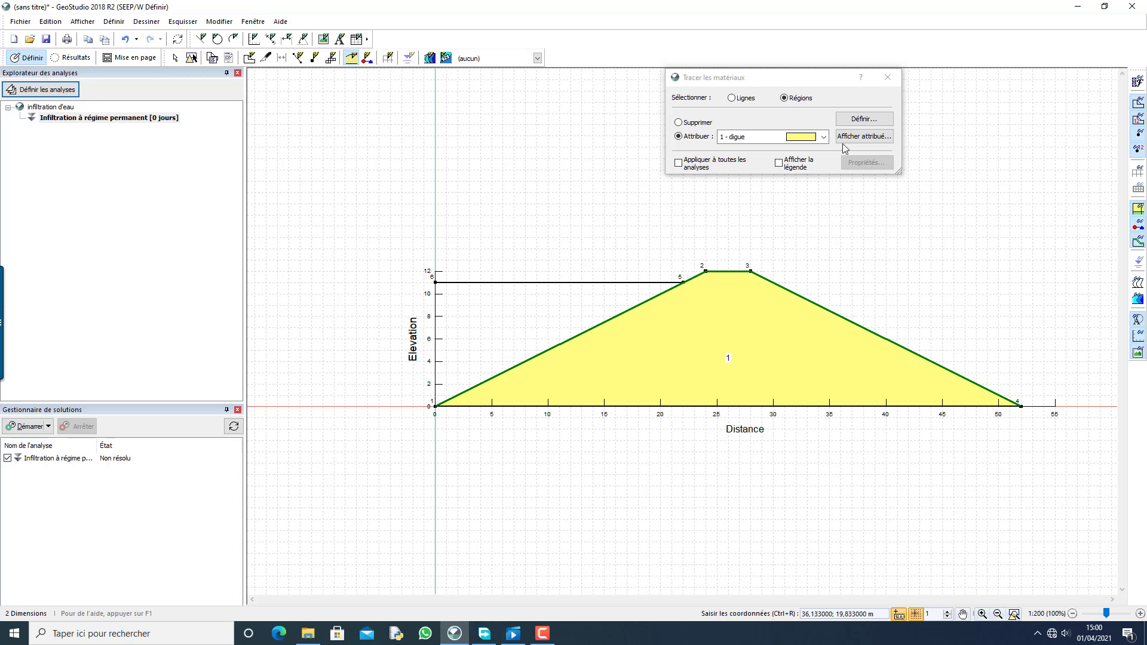
{"action": "left_click", "coordinate": [888, 78]}
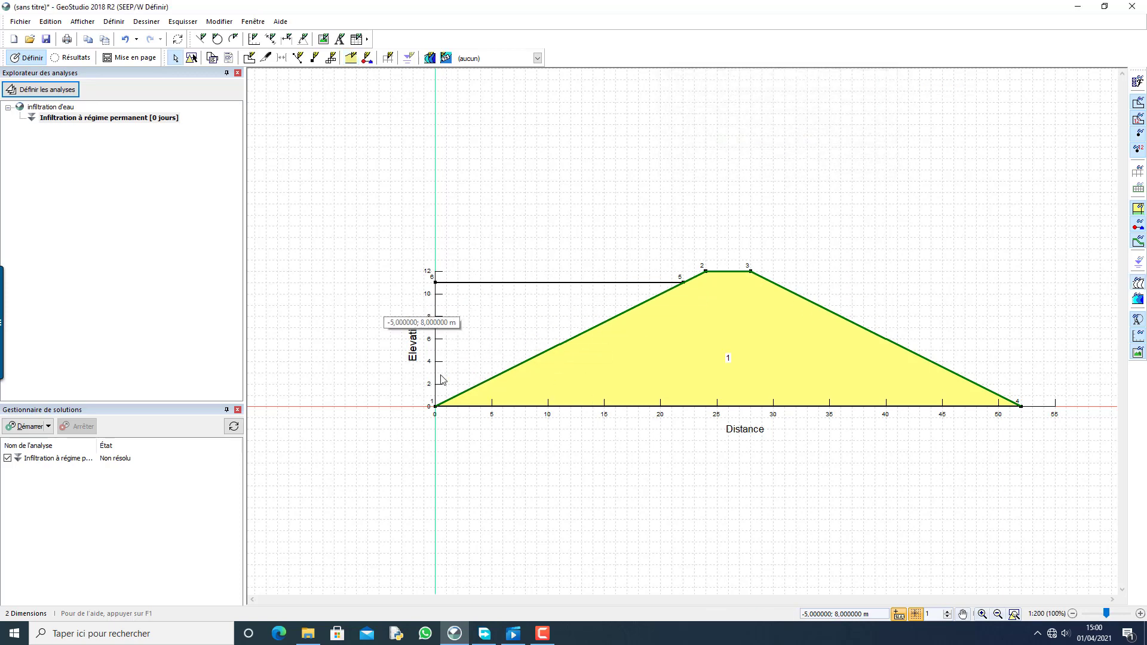
- Open the hydraulic boundary conditions, examine the Zero Pressure condition's type and value, and close the definition
{"action": "left_click", "coordinate": [112, 24]}
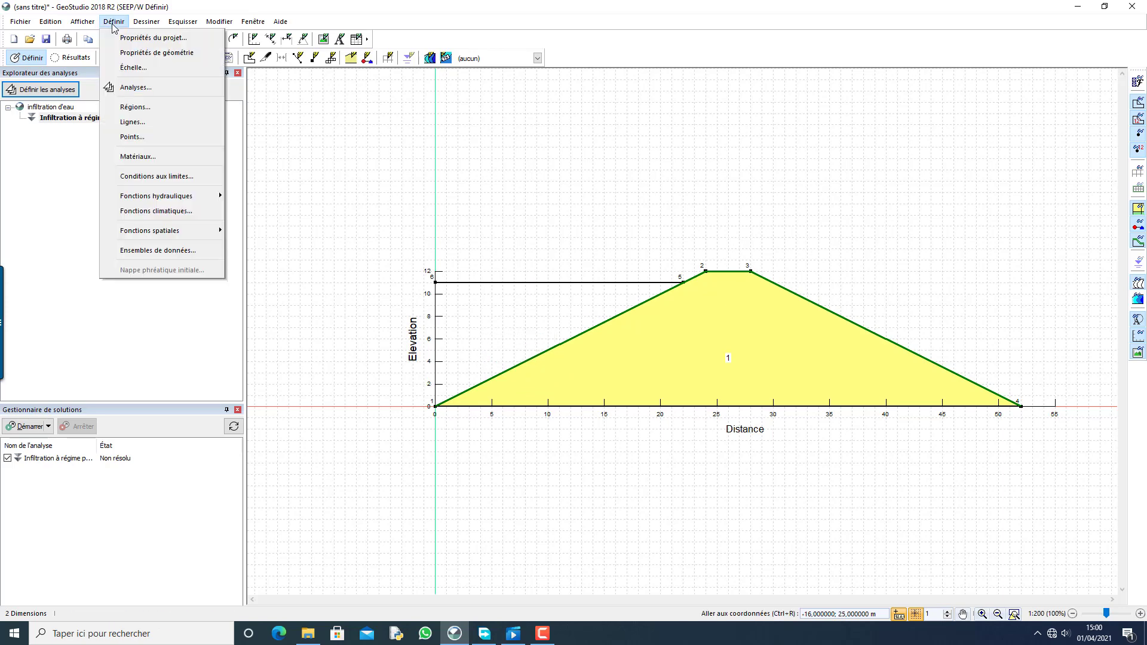
{"action": "left_click", "coordinate": [156, 176]}
{"action": "left_click_drag", "start_coordinate": [930, 75], "coordinate": [249, 41]}
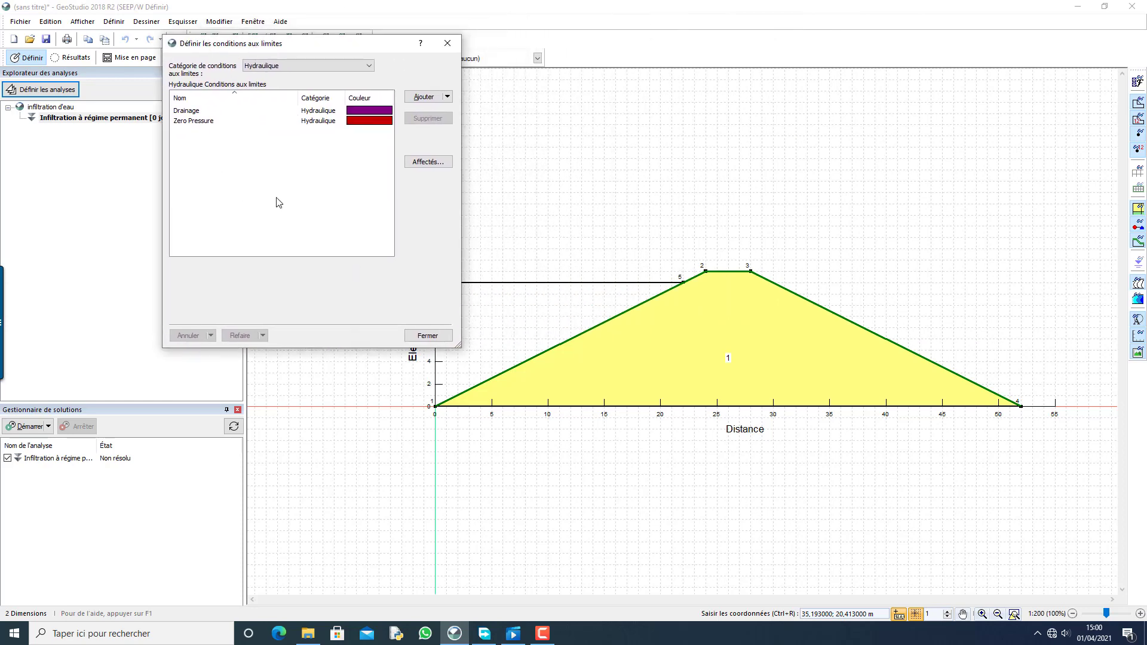
{"action": "left_click", "coordinate": [200, 123]}
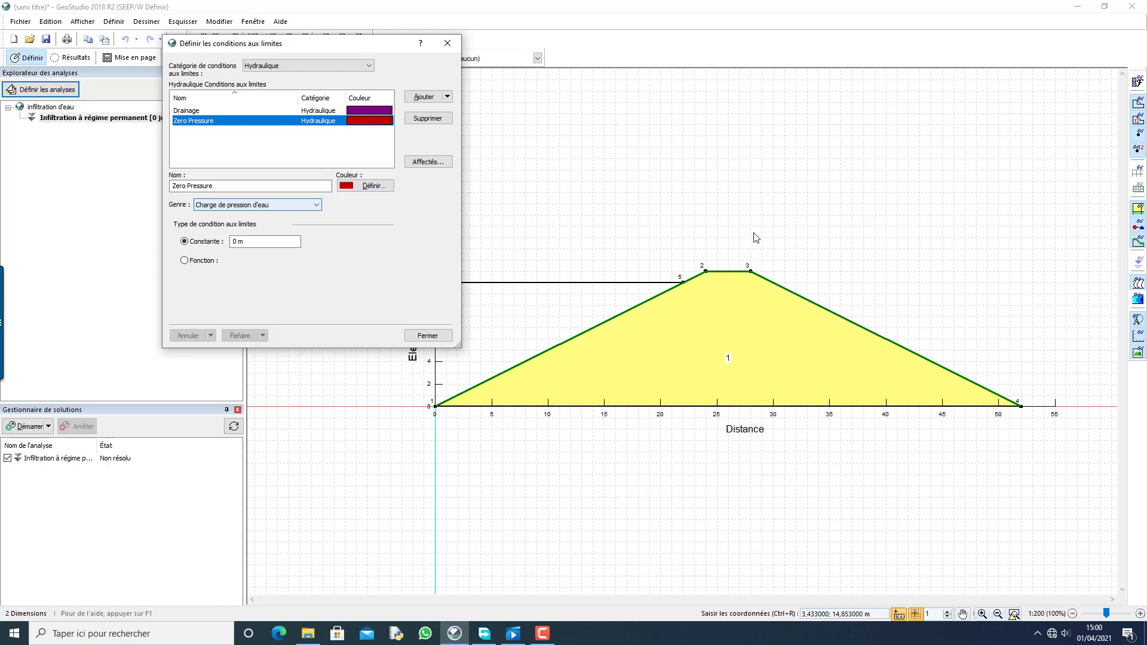
{"action": "key", "text": "Escape"}
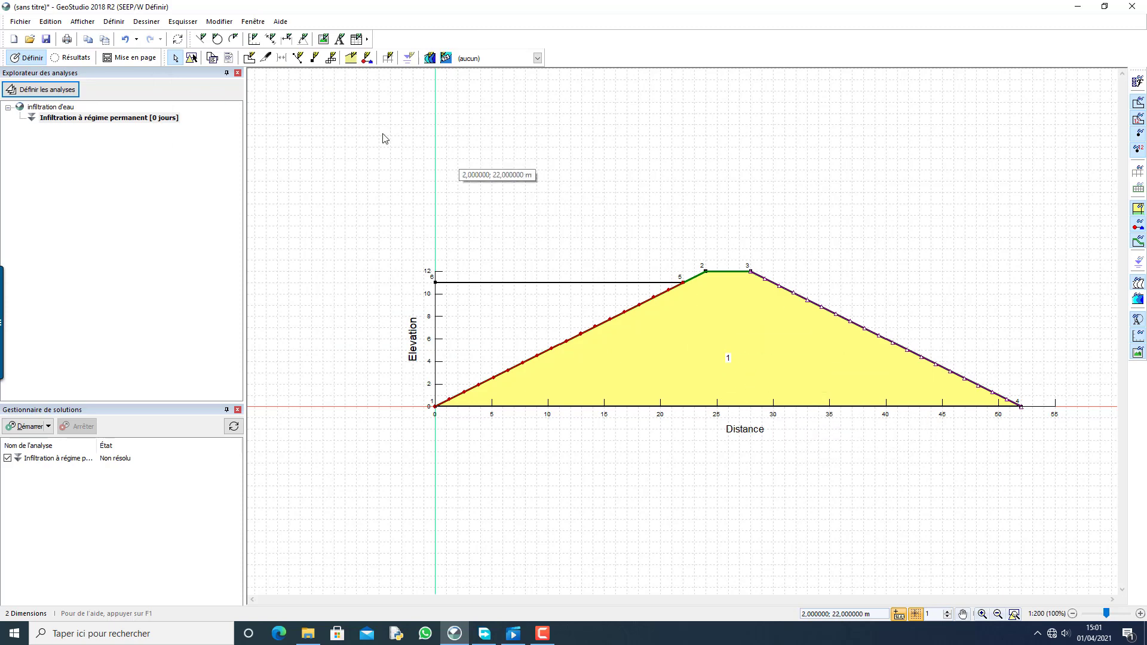
- Set the approximate global mesh element size to 1 m and close the mesh properties
{"action": "left_click", "coordinate": [388, 59]}
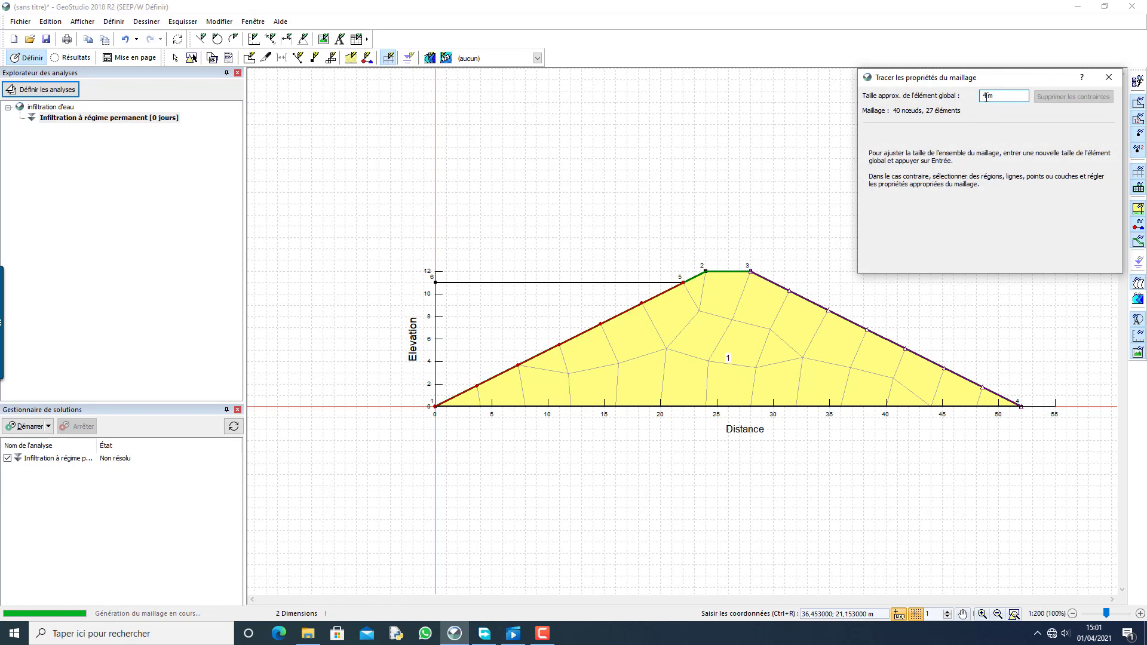
{"action": "left_click_drag", "start_coordinate": [988, 97], "coordinate": [974, 101]}
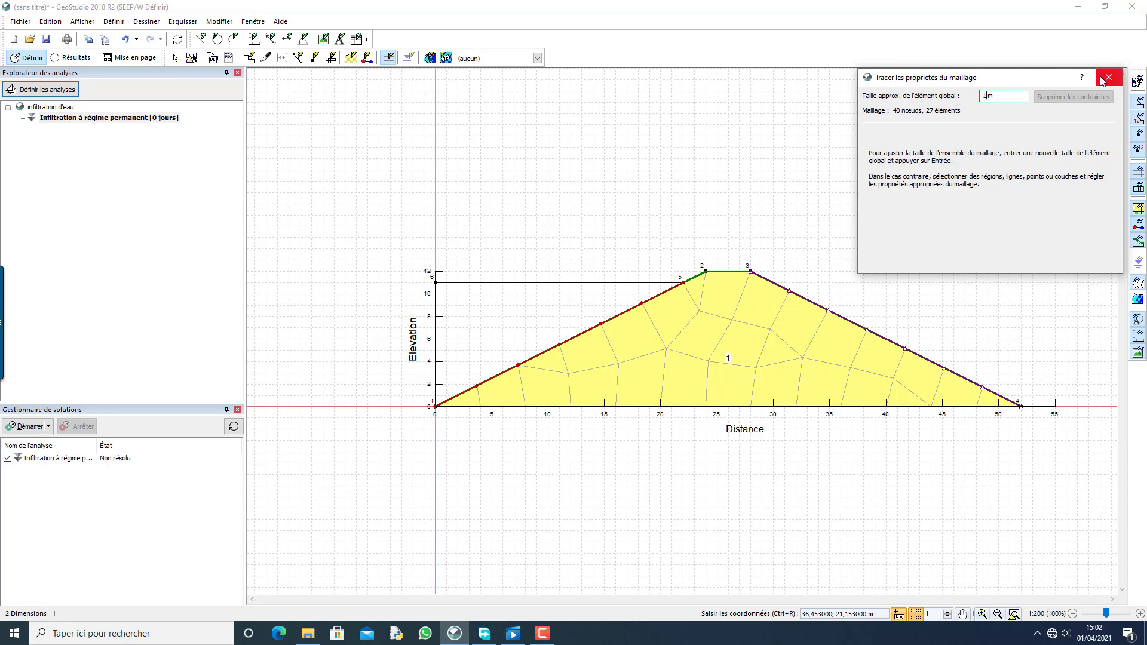
{"action": "type", "text": "1"}
{"action": "left_click", "coordinate": [730, 335]}
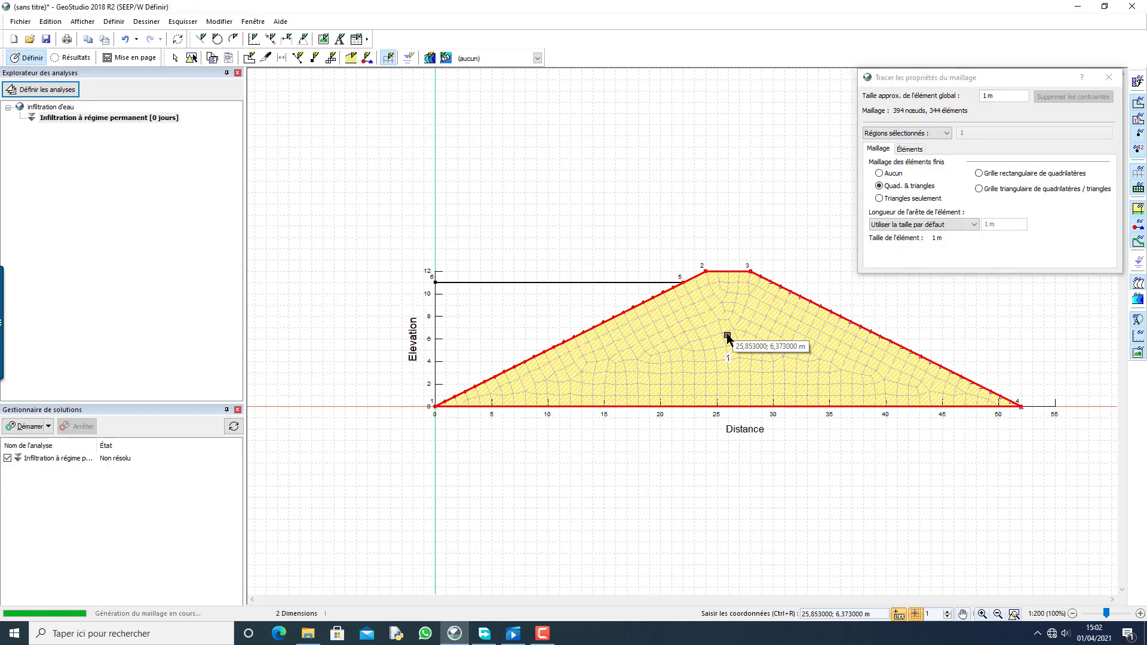
{"action": "left_click", "coordinate": [1107, 83]}
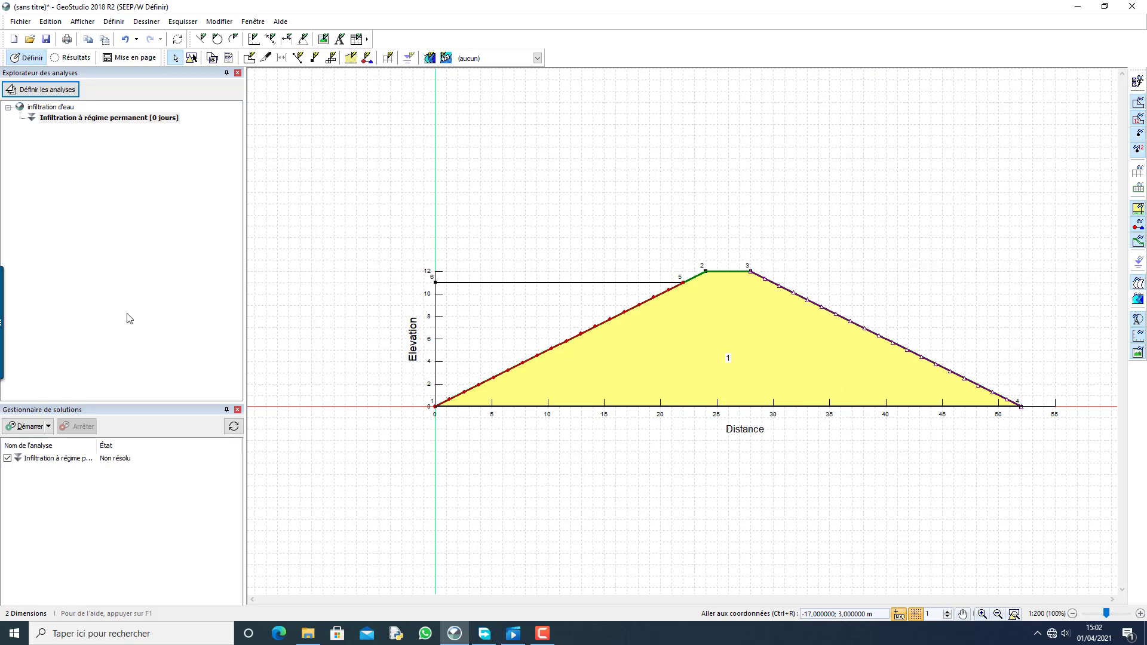
- Start solving the steady-state analysis and name the project file "infiltration d'eau dans une digue" when saving it
{"action": "left_click", "coordinate": [17, 428]}
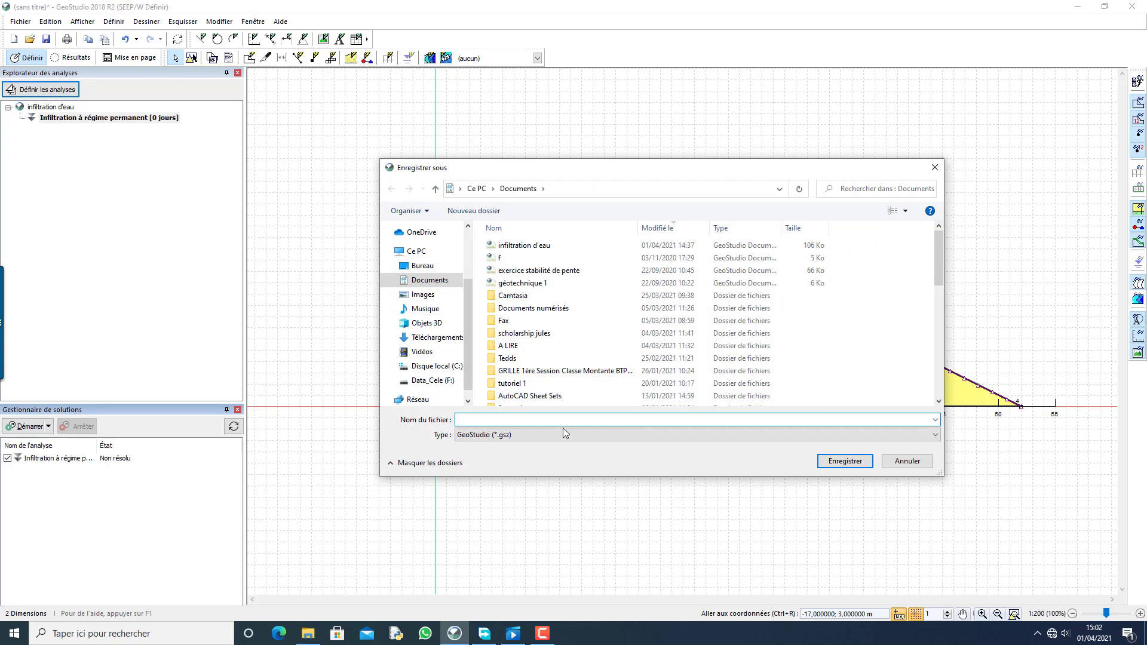
{"action": "left_click", "coordinate": [540, 422]}
{"action": "type", "text": "i"}
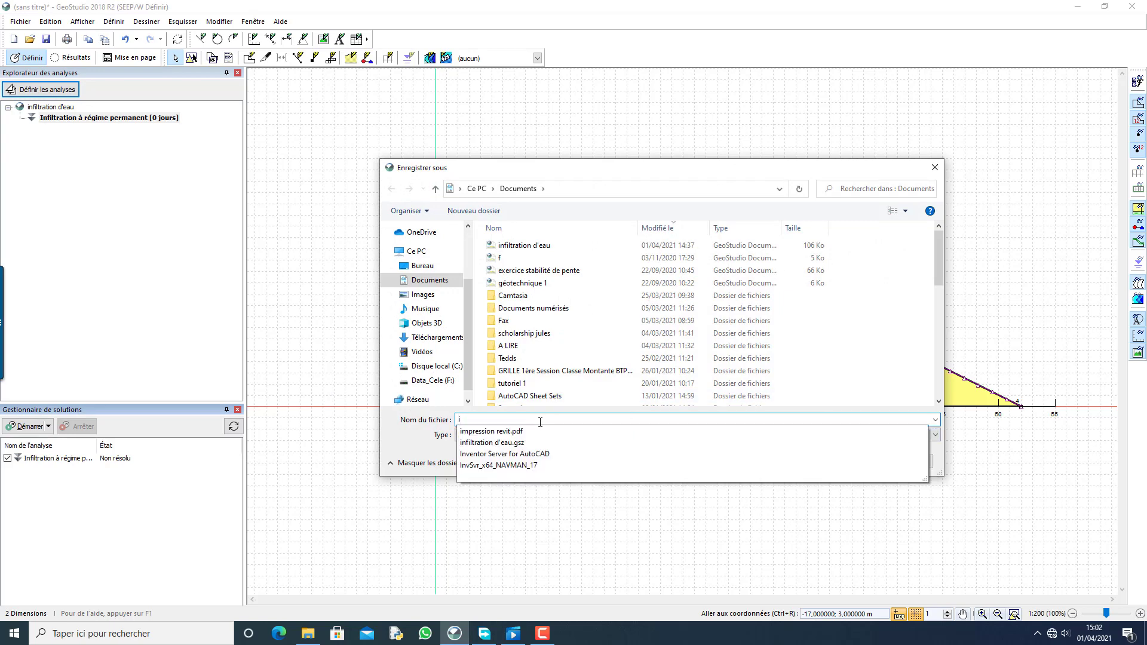
{"action": "type", "text": "nf"}
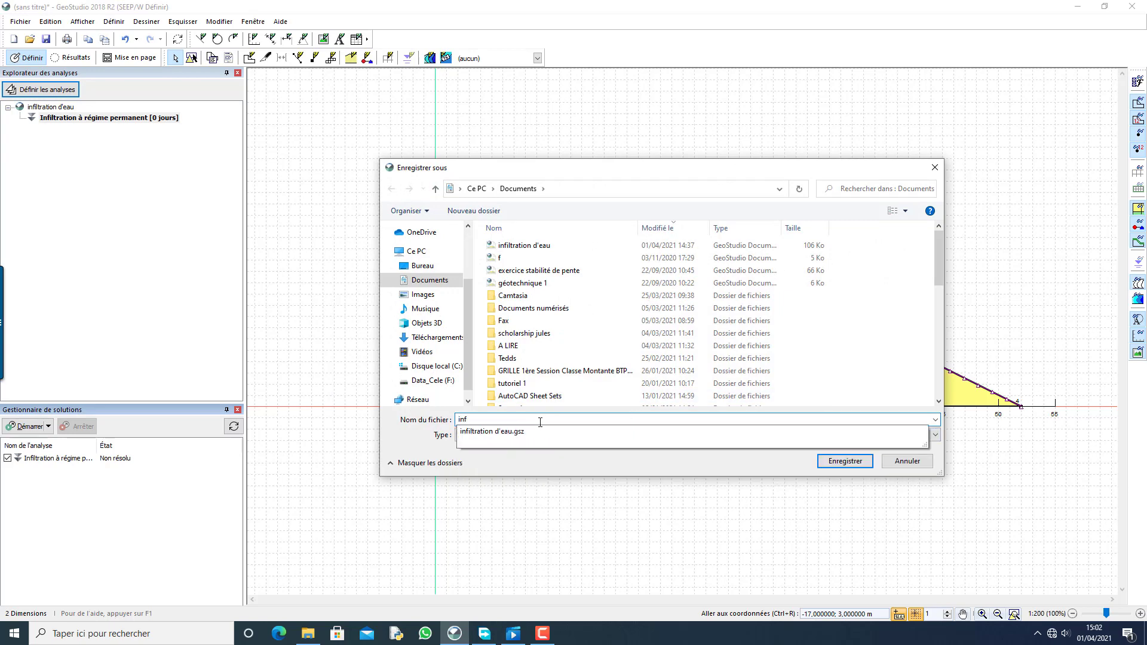
{"action": "left_click", "coordinate": [534, 433]}
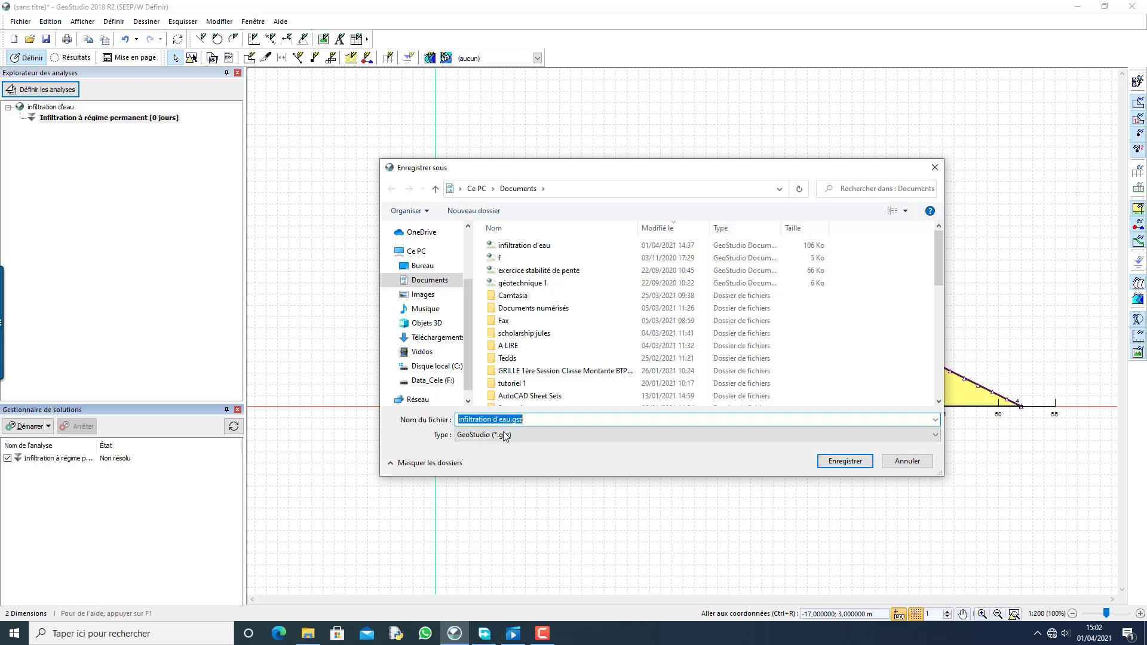
{"action": "left_click", "coordinate": [511, 421]}
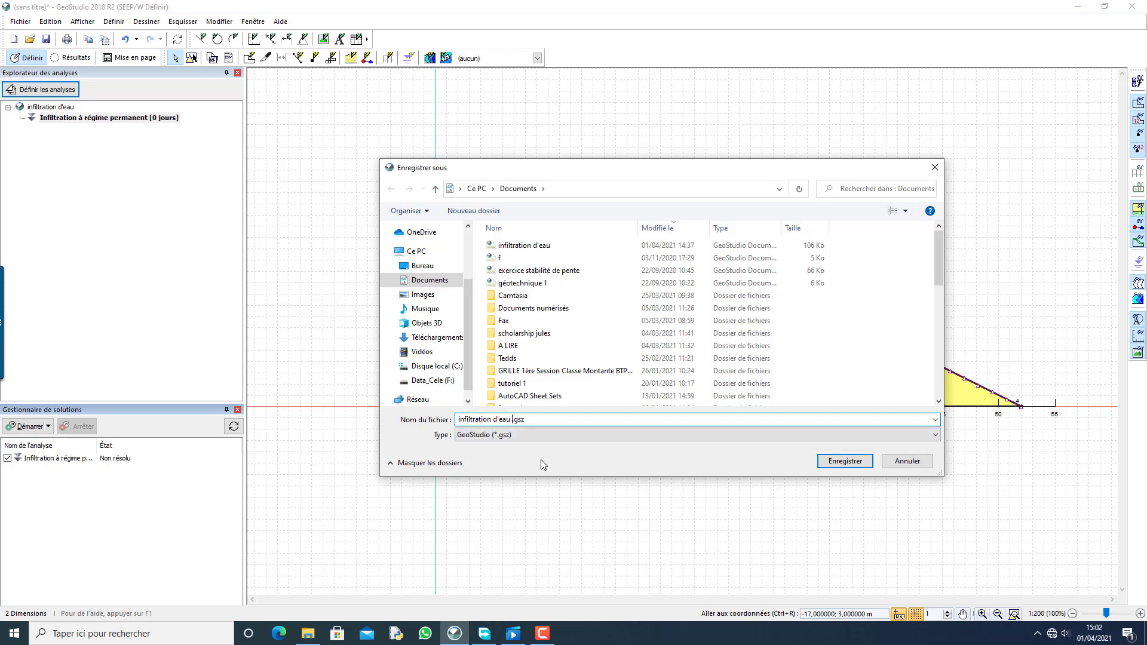
{"action": "type", "text": "dans une di"}
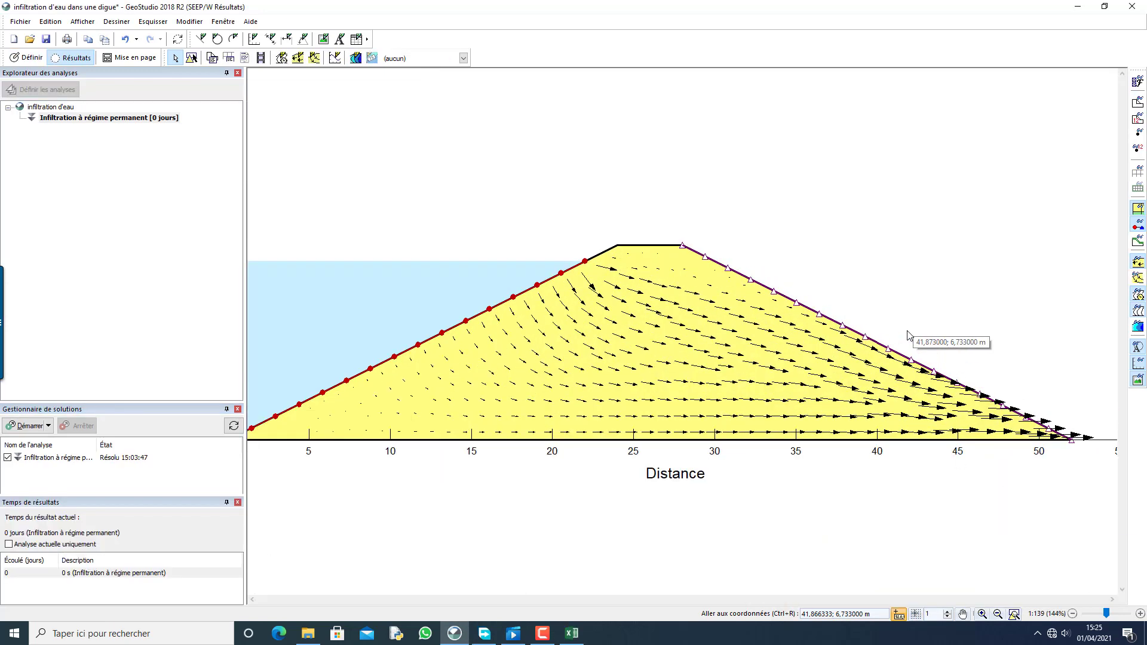
- Display the Water Total Head contours over the solved dike section
{"action": "scroll", "coordinate": [907, 335], "scroll_direction": "down", "scroll_amount": 2}
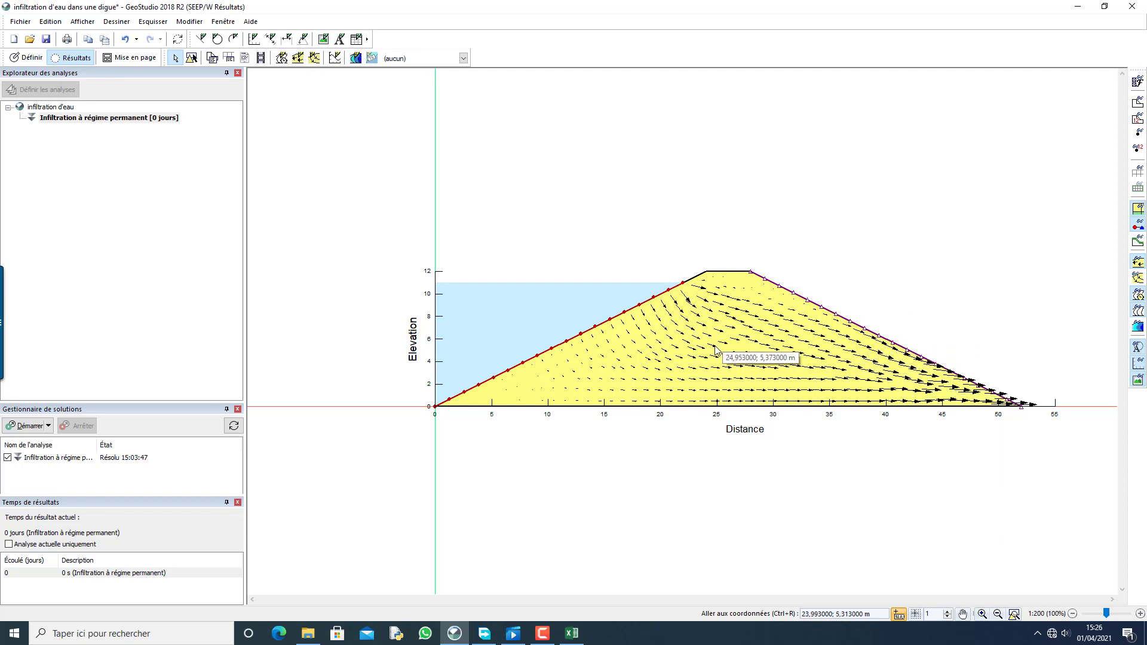
{"action": "left_click", "coordinate": [463, 57]}
{"action": "left_click", "coordinate": [441, 79]}
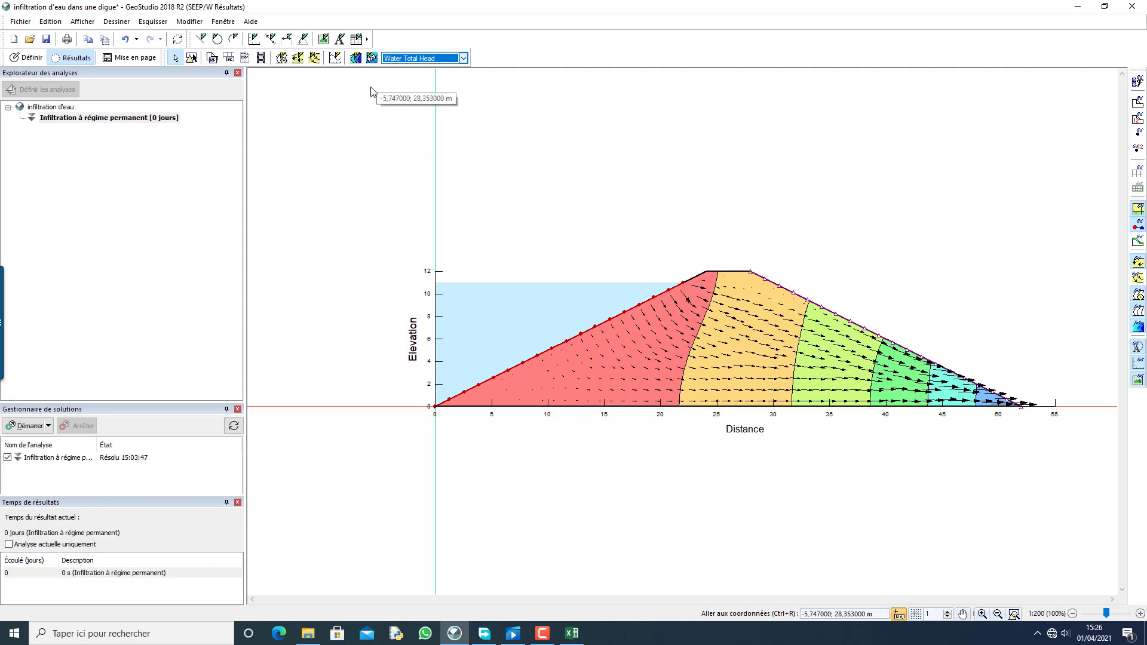
- Turn off the automatic contour range, set 12 total head contours from 0 m in 1 m increments, and show the legend
{"action": "left_click", "coordinate": [356, 58]}
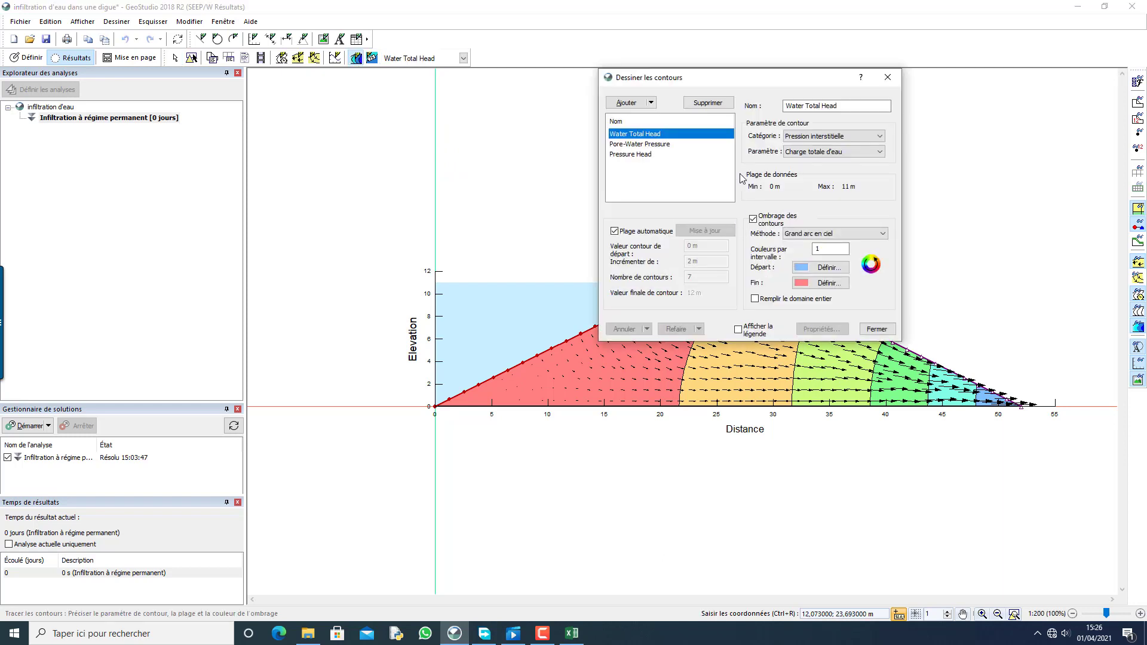
{"action": "left_click", "coordinate": [614, 231]}
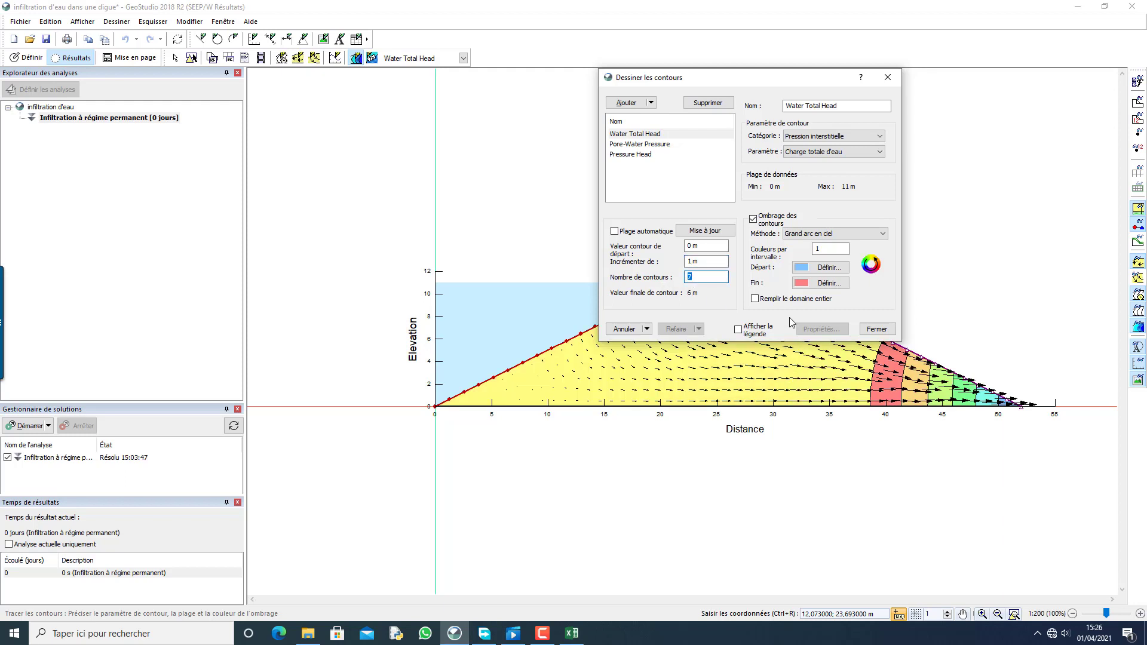
{"action": "type", "text": "12"}
{"action": "left_click", "coordinate": [717, 264]}
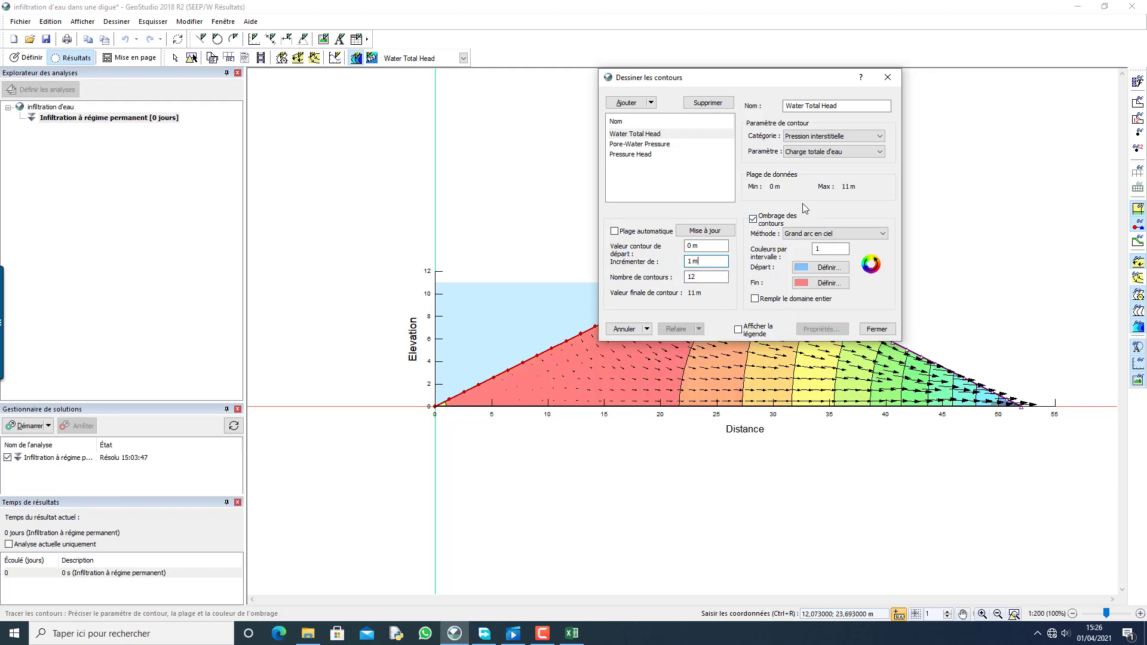
{"action": "left_click", "coordinate": [739, 330]}
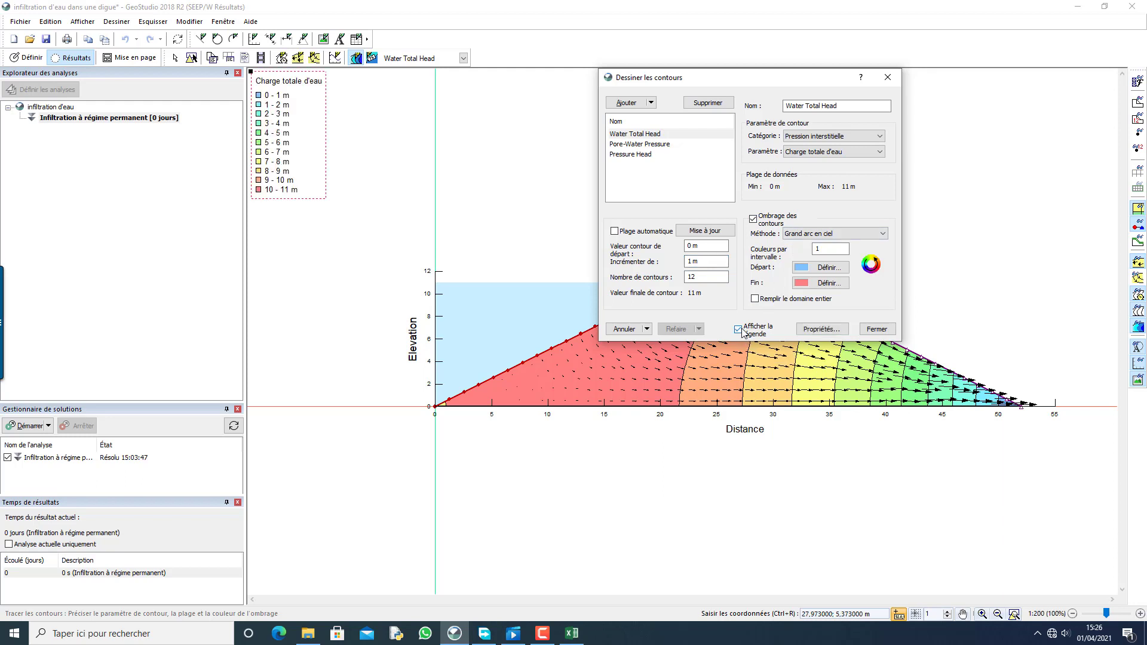
{"action": "left_click", "coordinate": [877, 329]}
- Label the total head contour lines across the dike, from the 10 m line down toward the downstream toe
{"action": "scroll", "coordinate": [980, 356], "scroll_direction": "up", "scroll_amount": 1}
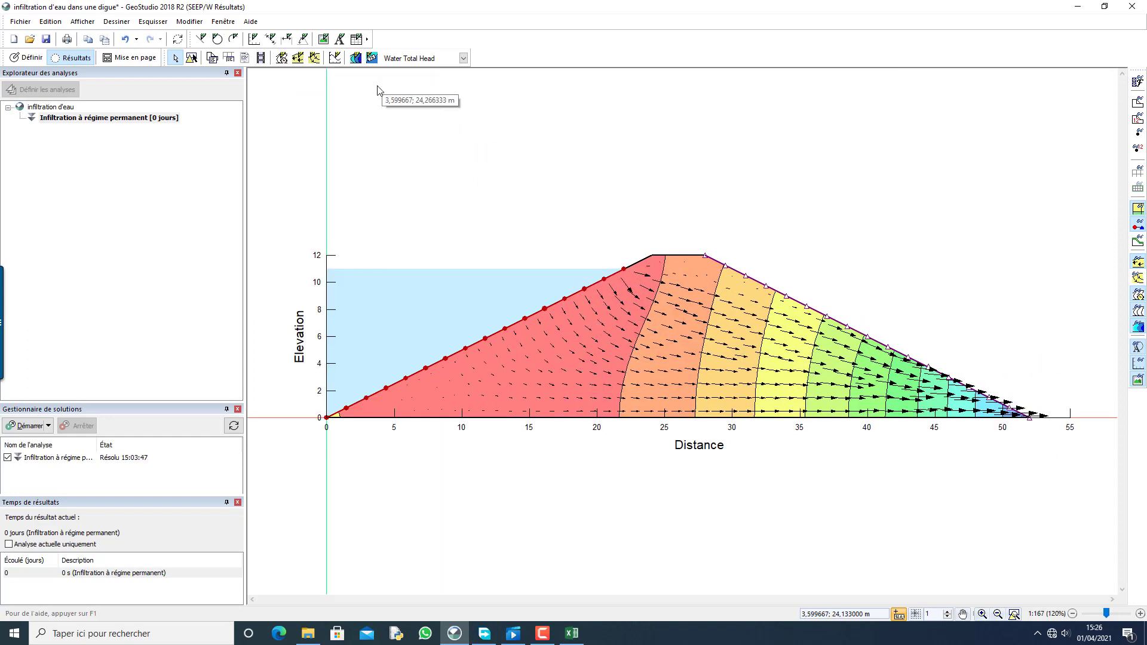
{"action": "left_click", "coordinate": [372, 58]}
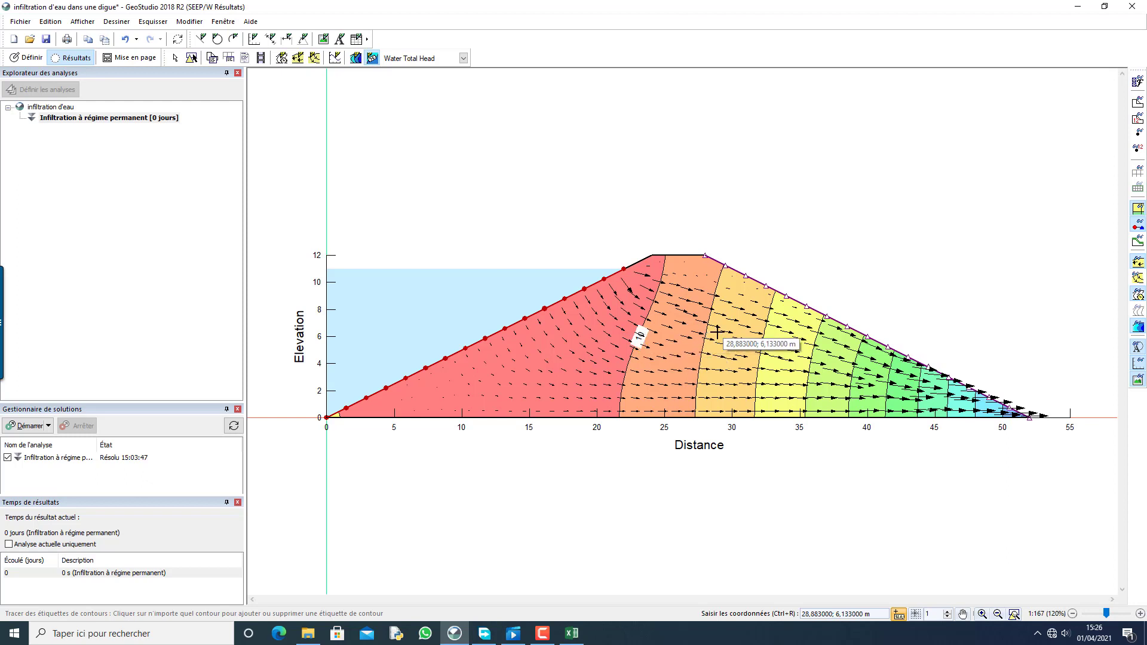
{"action": "left_click", "coordinate": [703, 347]}
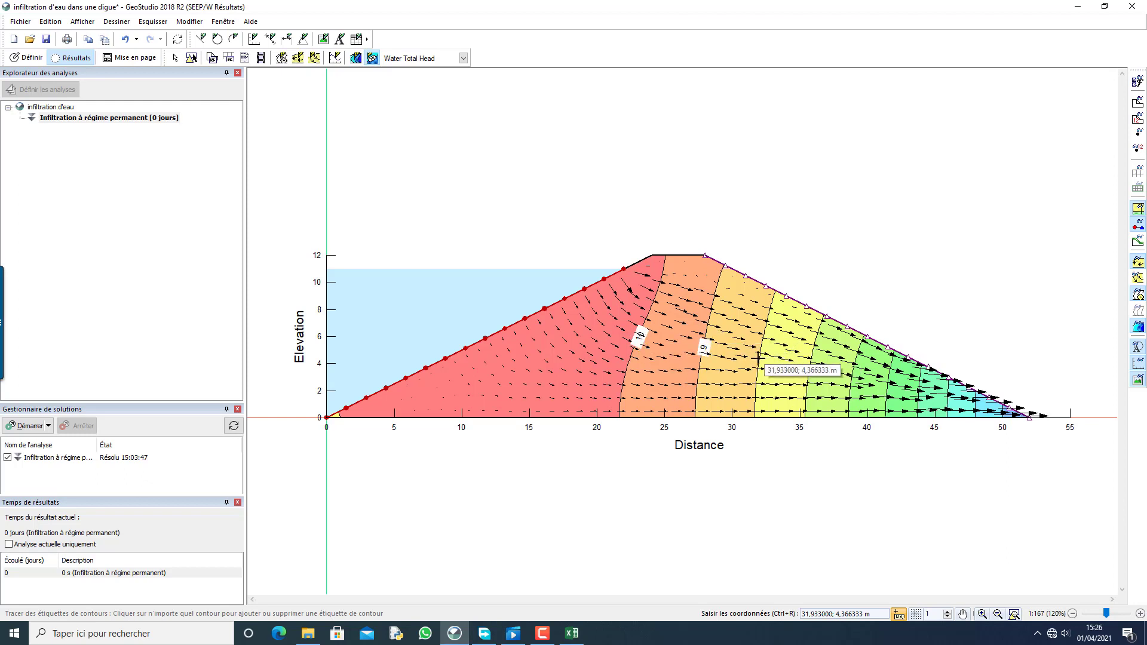
{"action": "left_click", "coordinate": [810, 365]}
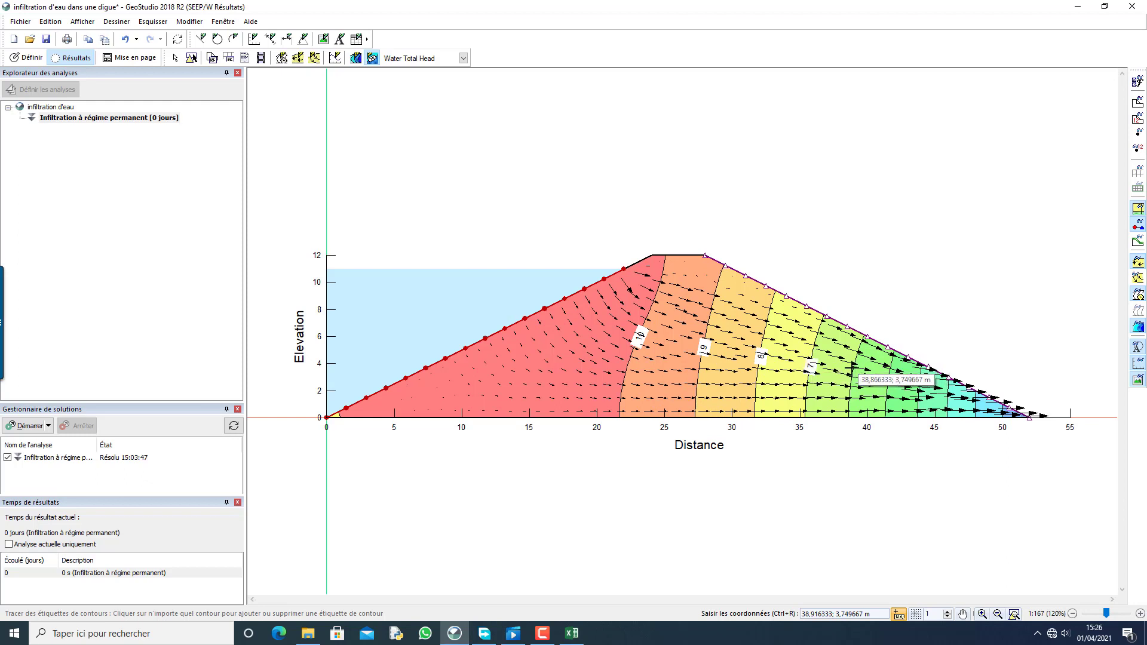
{"action": "left_click", "coordinate": [854, 371]}
{"action": "left_click", "coordinate": [888, 382]}
{"action": "left_click", "coordinate": [919, 393]}
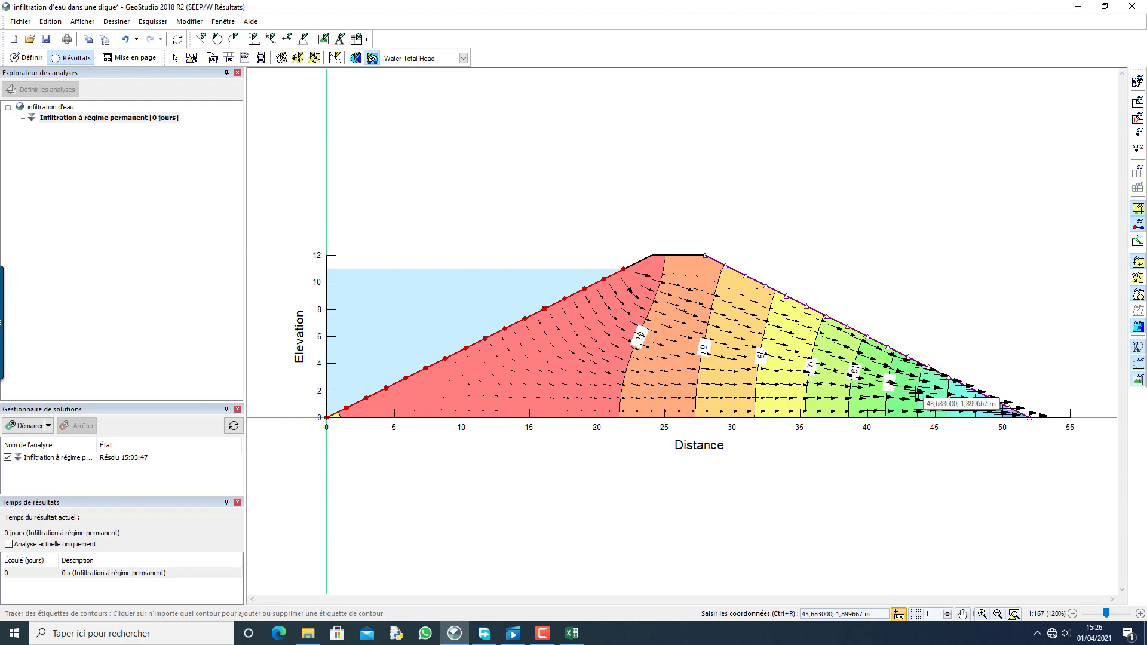
{"action": "left_click", "coordinate": [948, 404]}
{"action": "left_click", "coordinate": [975, 408]}
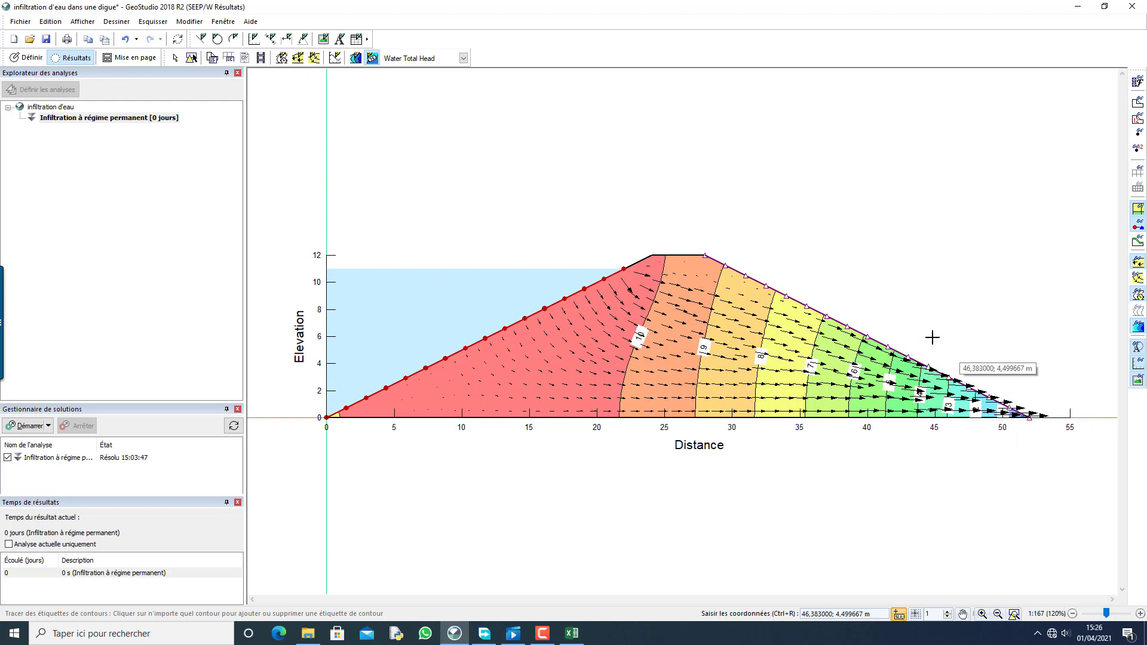
- View the Pore-Water Pressure contours and switch the display to the Pressure Head contours
{"action": "left_click", "coordinate": [464, 59]}
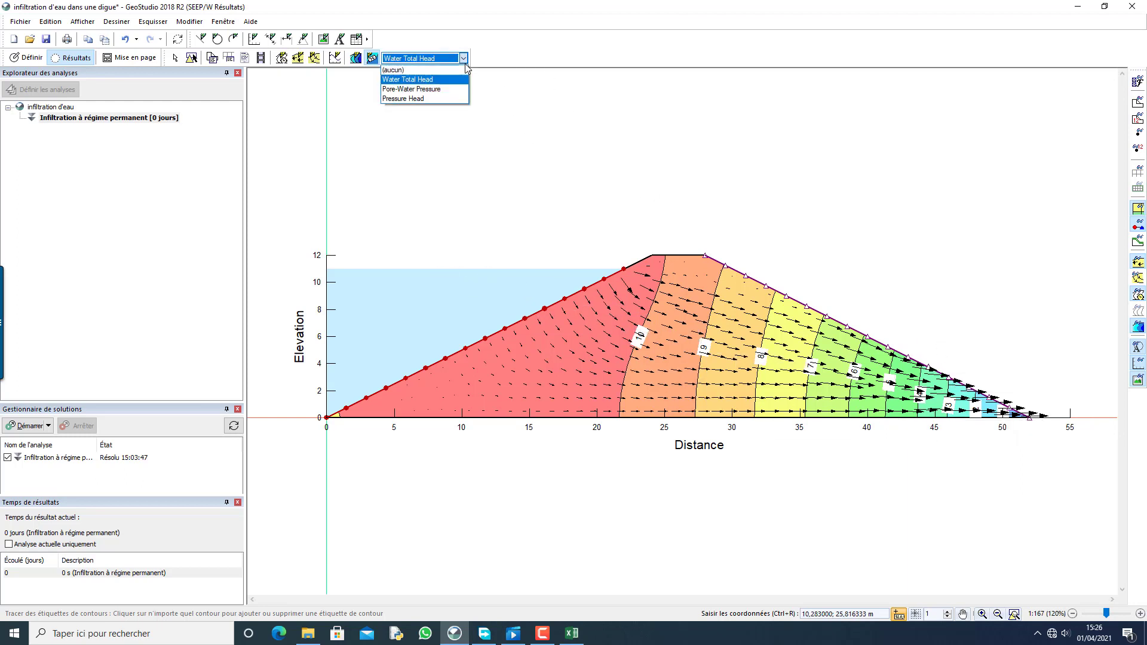
{"action": "left_click", "coordinate": [446, 89]}
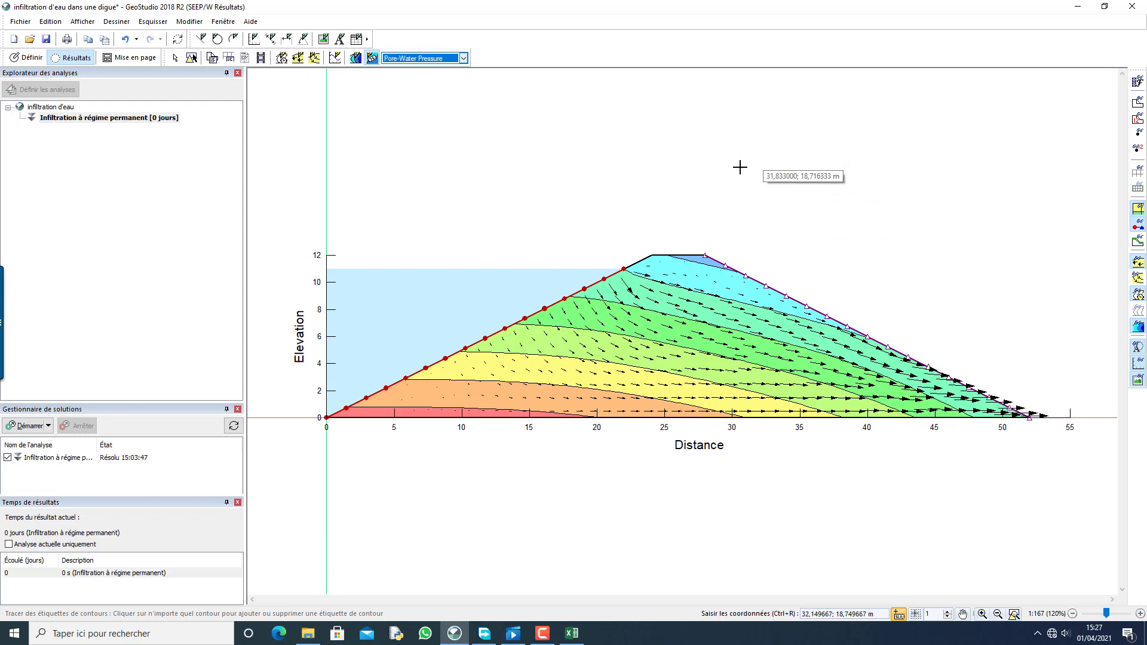
{"action": "left_click", "coordinate": [464, 59]}
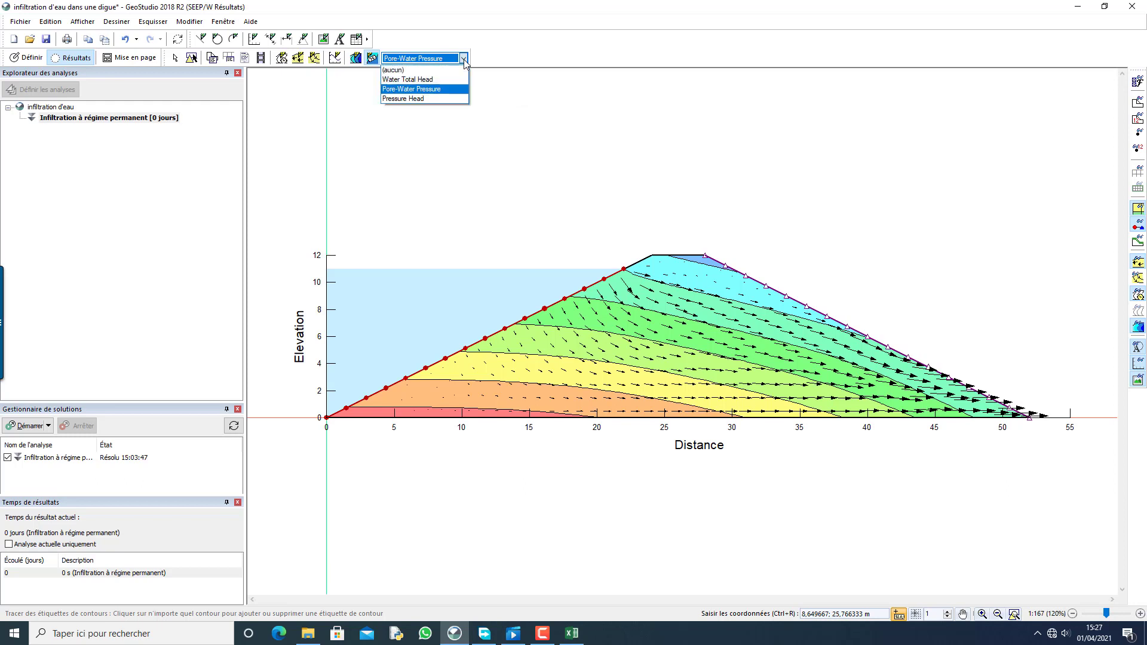
{"action": "left_click", "coordinate": [448, 99]}
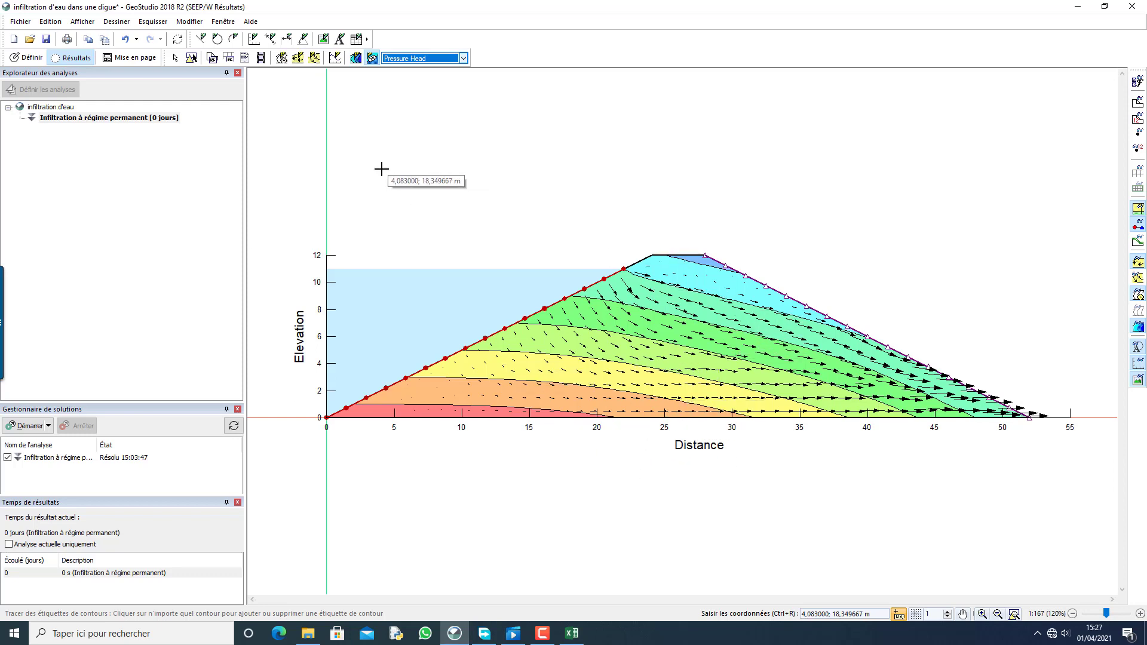
- Draw a series of flow paths through the dike, starting from points spaced along the upstream slope up to near the waterline
{"action": "left_click", "coordinate": [315, 57]}
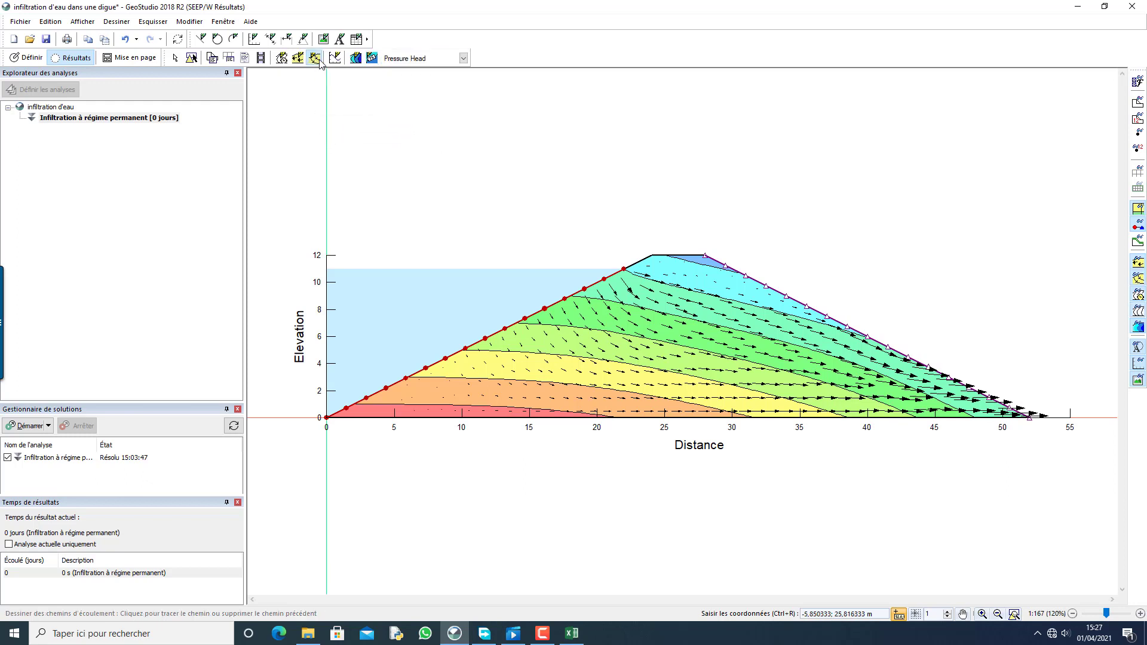
{"action": "left_click", "coordinate": [456, 371]}
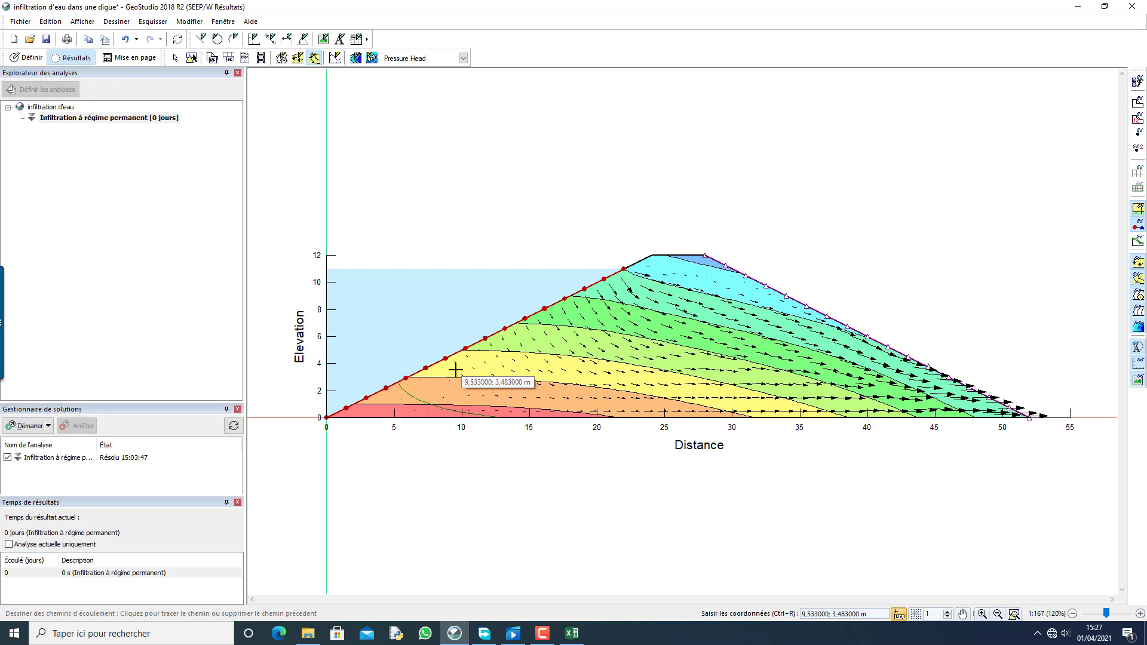
{"action": "left_click", "coordinate": [486, 354]}
{"action": "left_click", "coordinate": [510, 338]}
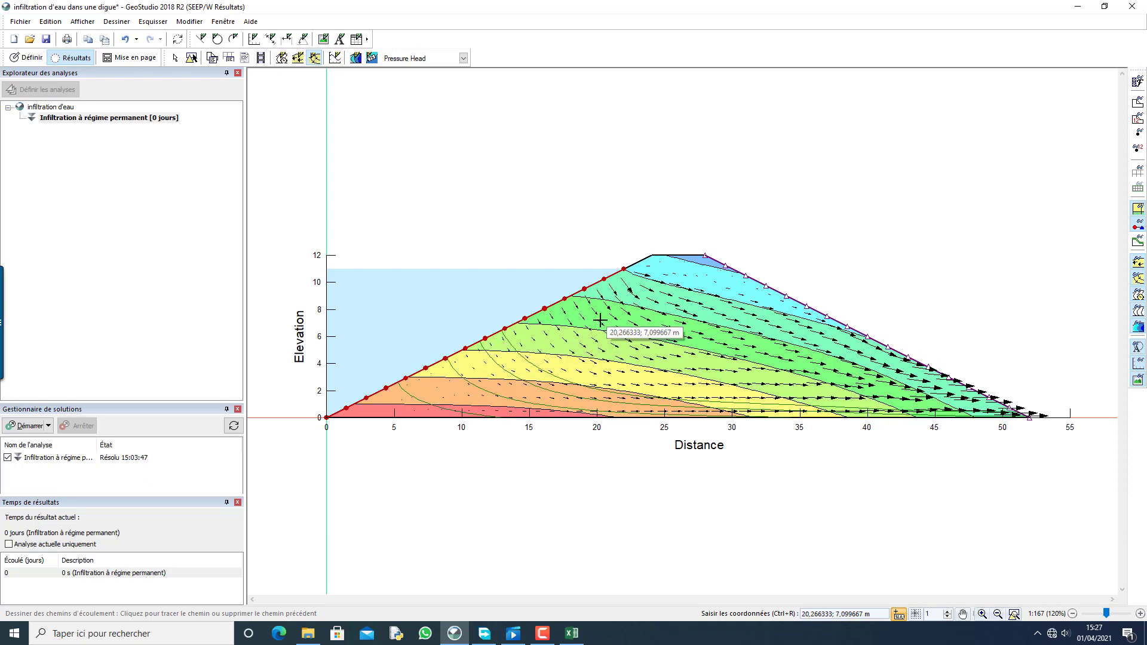
{"action": "left_click", "coordinate": [548, 339]}
{"action": "left_click", "coordinate": [567, 324]}
{"action": "left_click", "coordinate": [601, 306]}
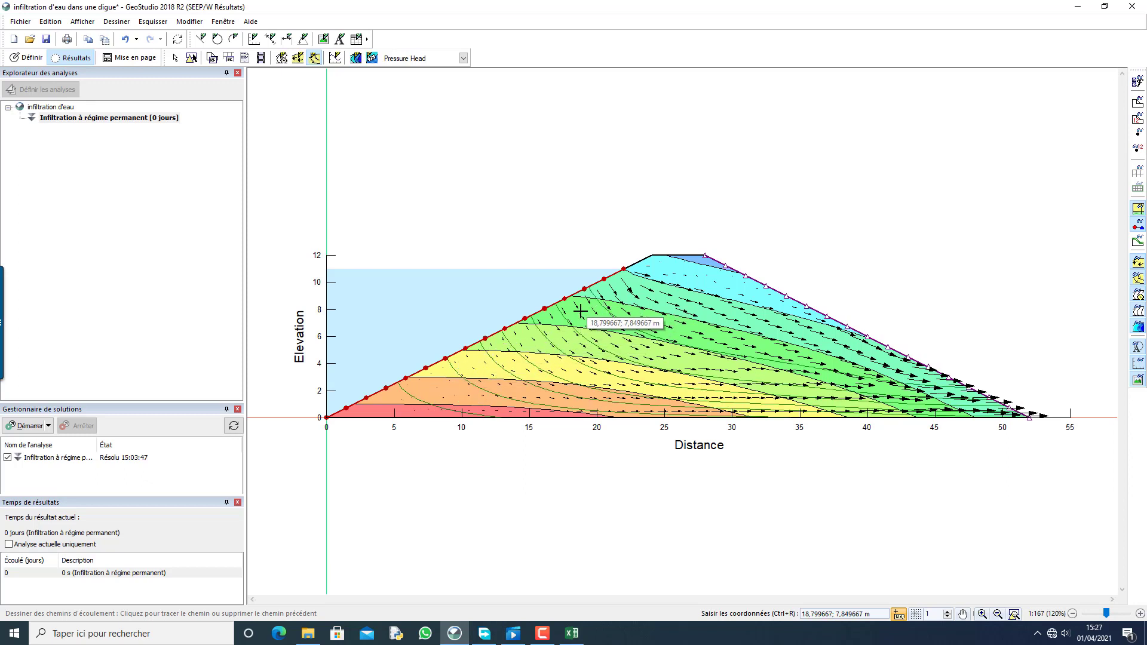
{"action": "left_click", "coordinate": [638, 293]}
{"action": "left_click", "coordinate": [654, 278]}
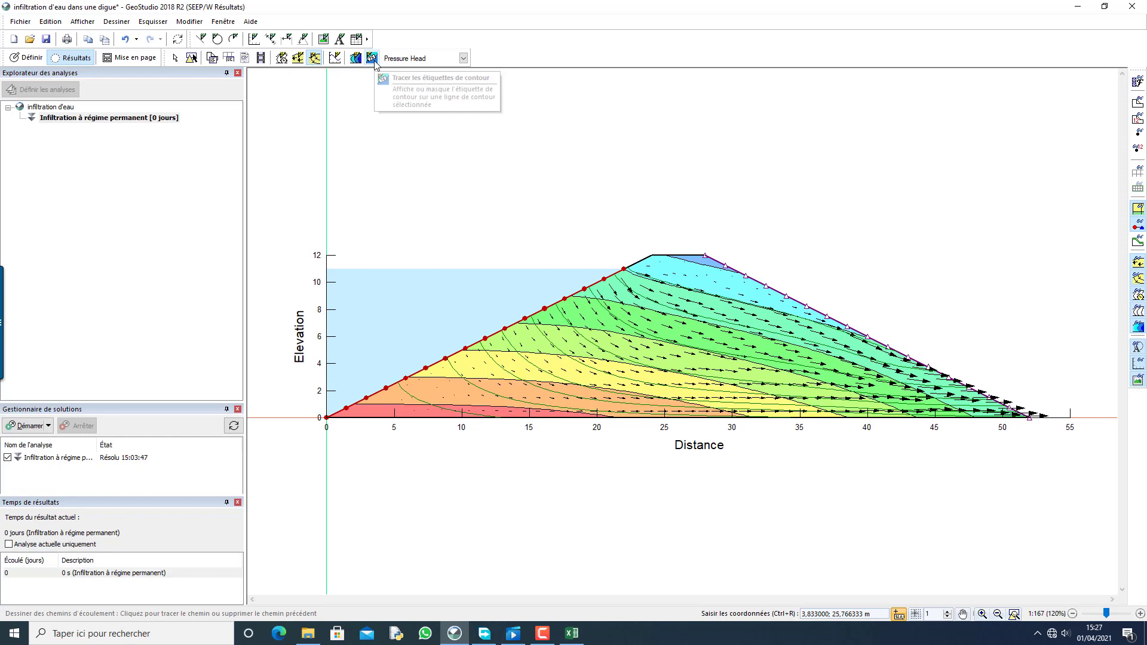
- Return to the model definition, clone the steady-state analysis, and rename the copy "Infiltration à régime permanent avec drain"
{"action": "scroll", "coordinate": [899, 500], "scroll_direction": "down", "scroll_amount": 2}
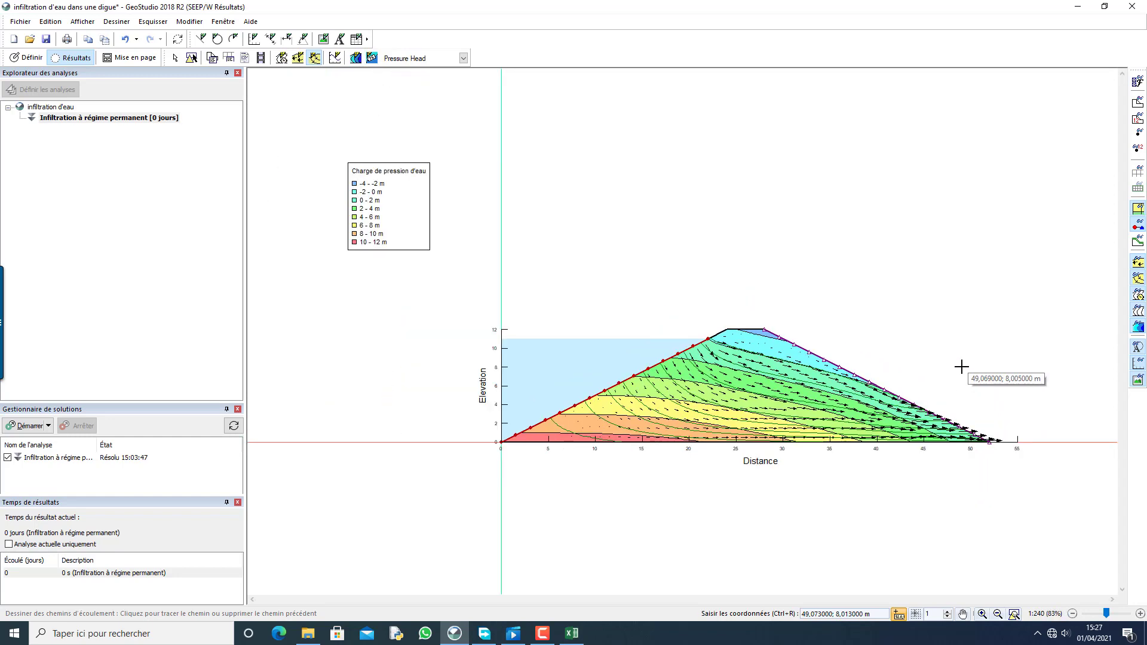
{"action": "scroll", "coordinate": [775, 297], "scroll_direction": "up", "scroll_amount": 1}
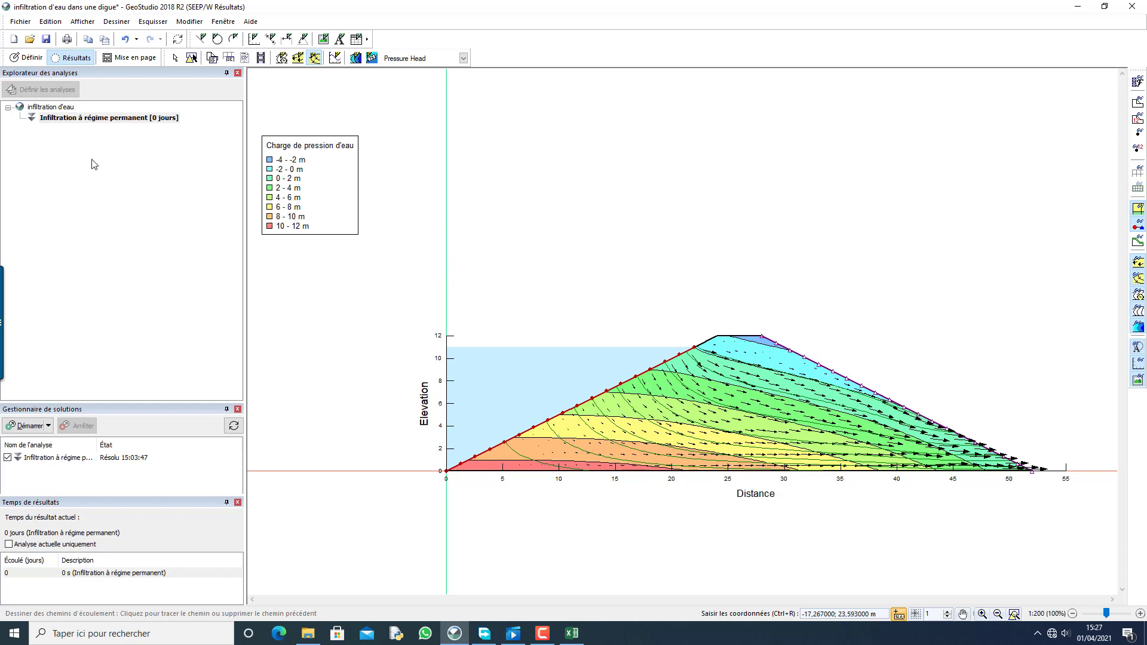
{"action": "left_click", "coordinate": [29, 58]}
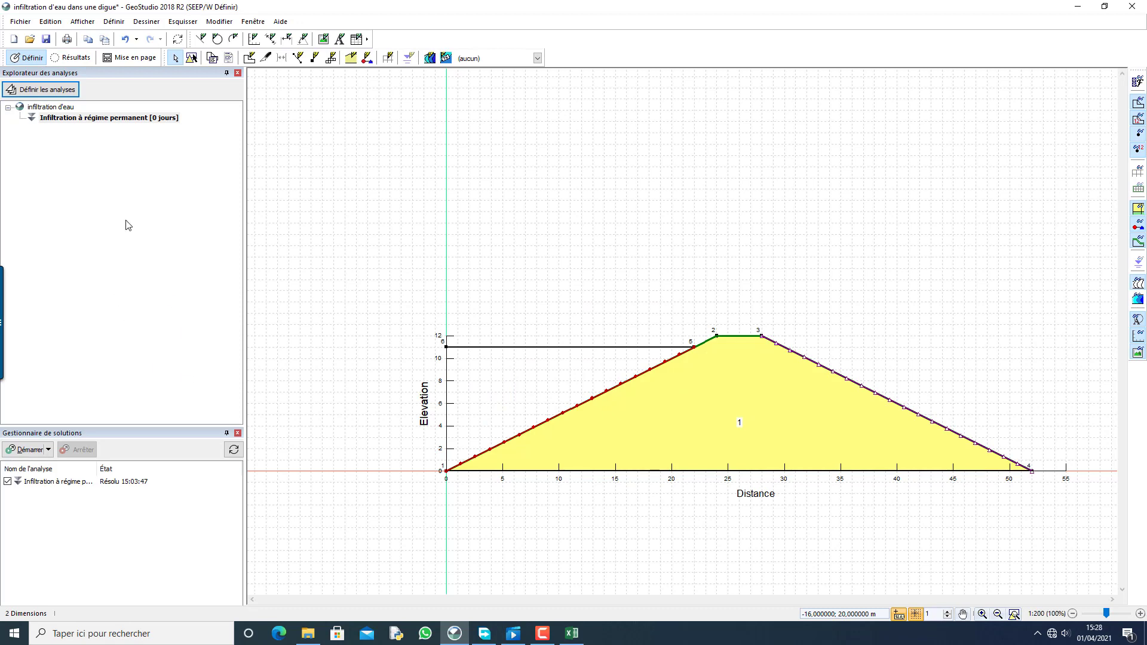
{"action": "left_click", "coordinate": [48, 90]}
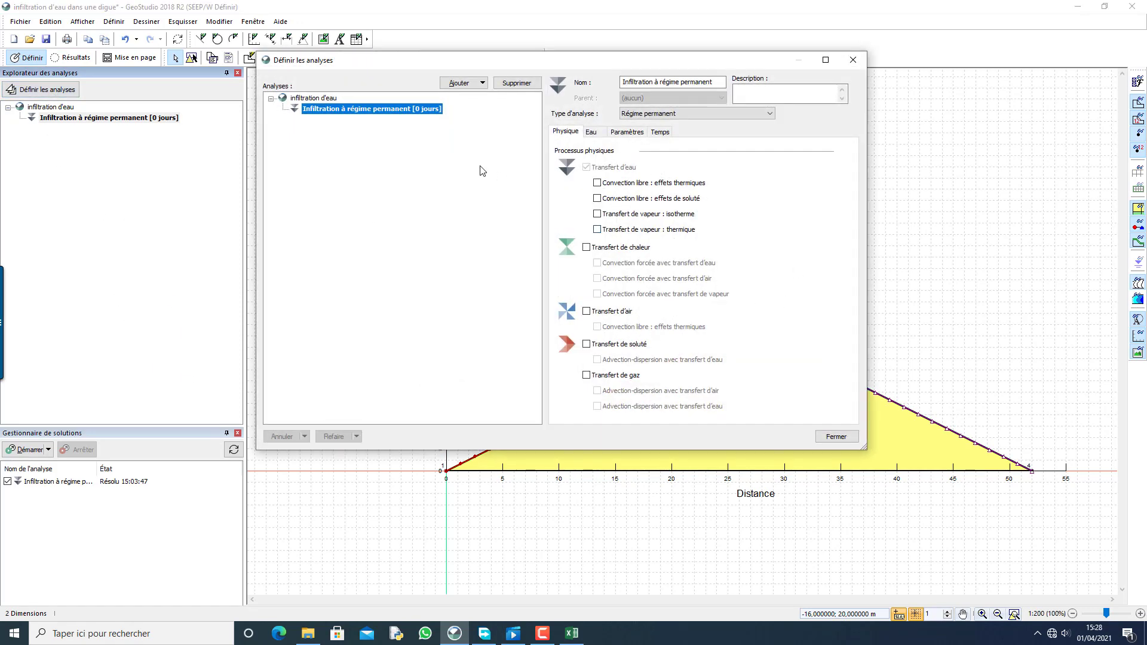
{"action": "left_click", "coordinate": [483, 83]}
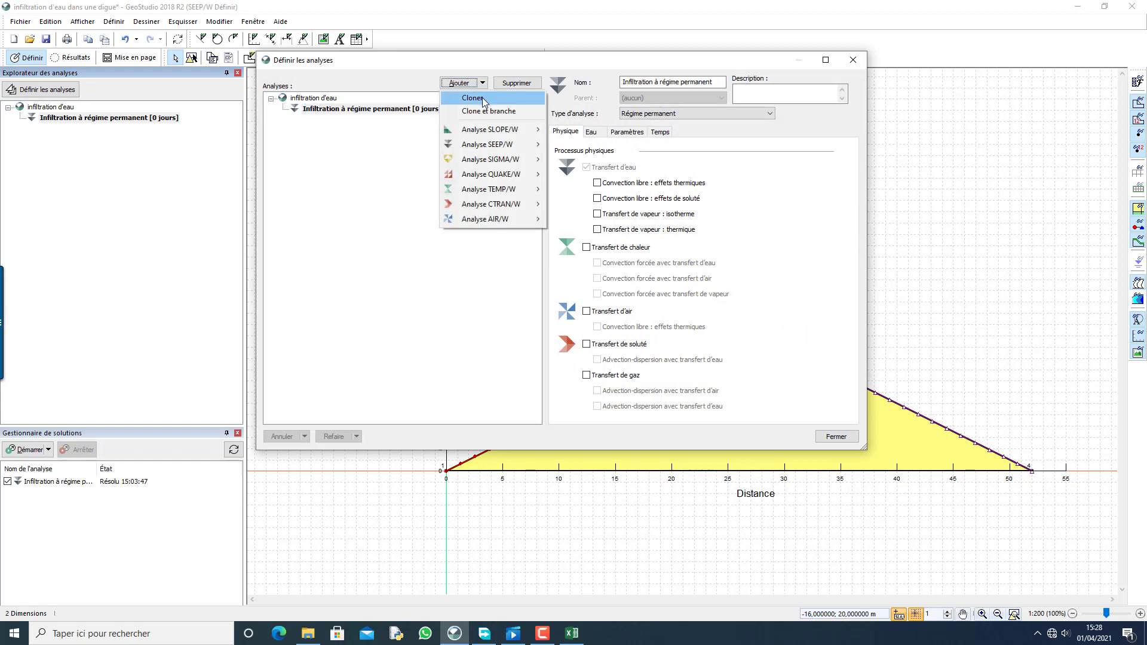
{"action": "left_click", "coordinate": [483, 100]}
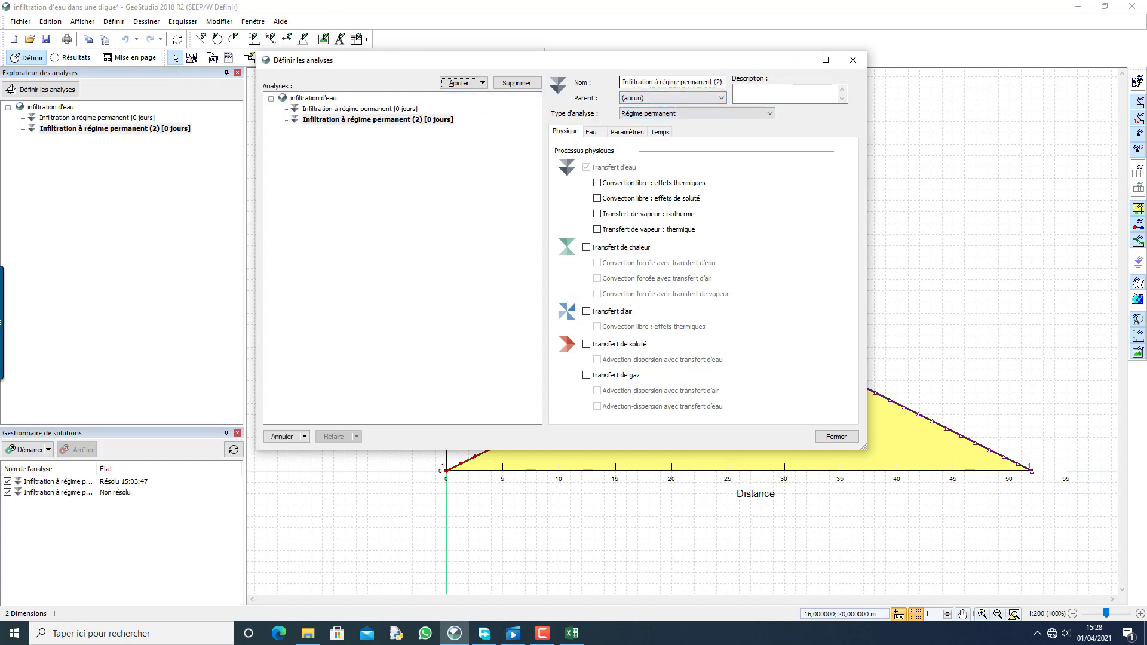
{"action": "key", "text": "BackSpace"}
{"action": "key", "text": "BackSpace"}
{"action": "key", "text": "BackSpace"}
{"action": "type", "text": "avec drain"}
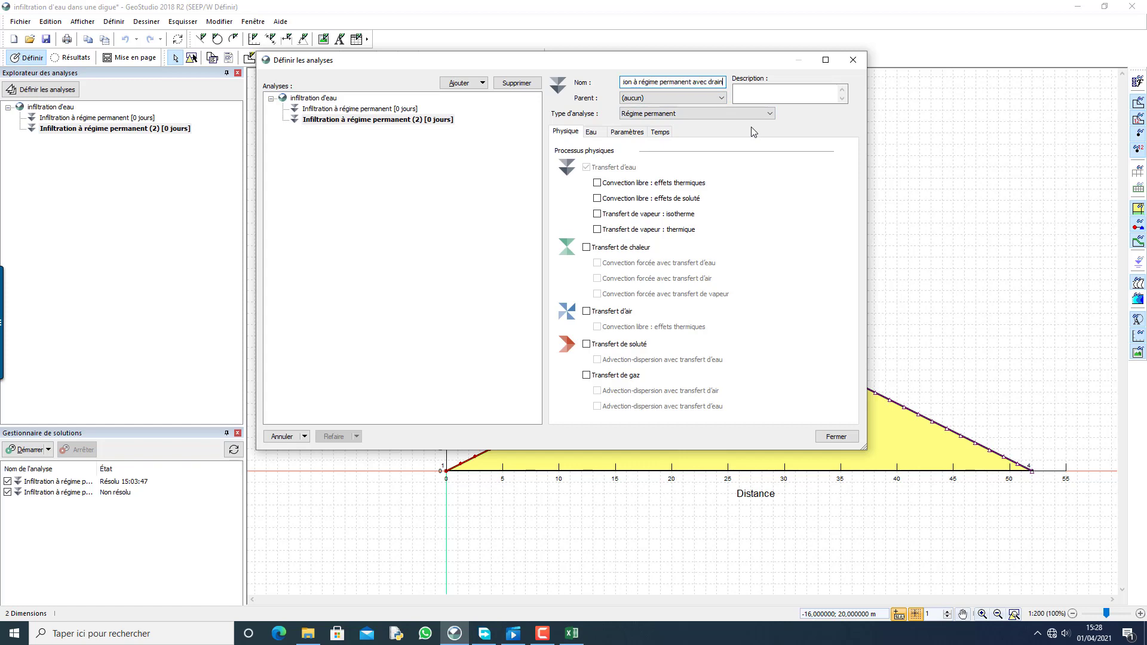
{"action": "left_click", "coordinate": [837, 437]}
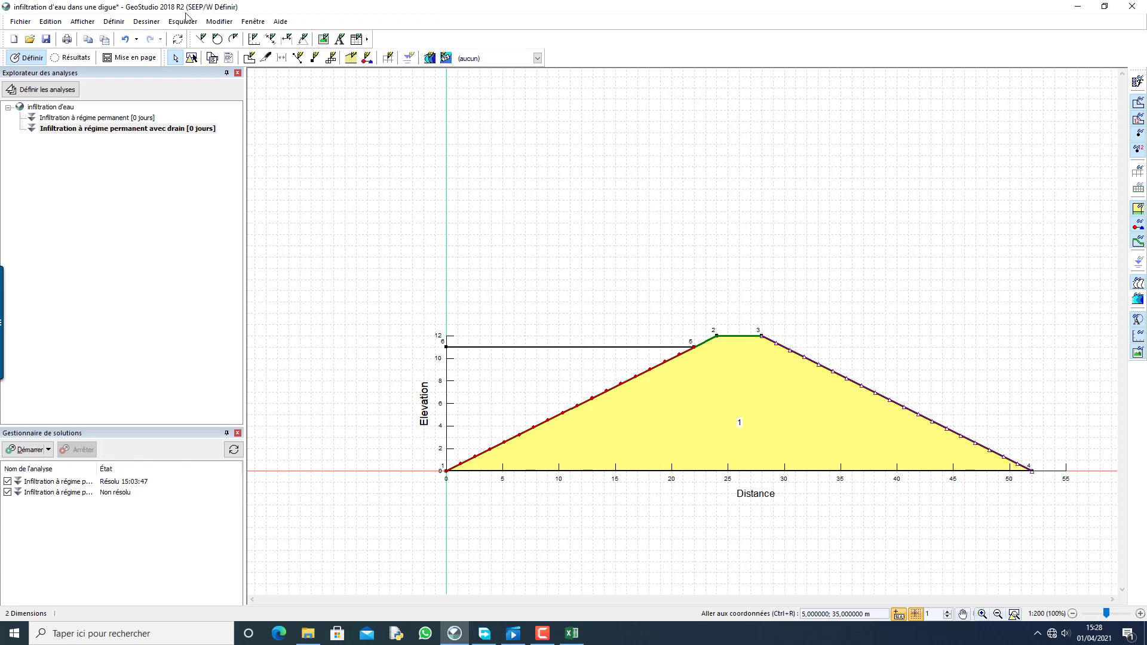
- Add a point on the dike's base line at X 45 m, Y 0 m
{"action": "left_click", "coordinate": [121, 24]}
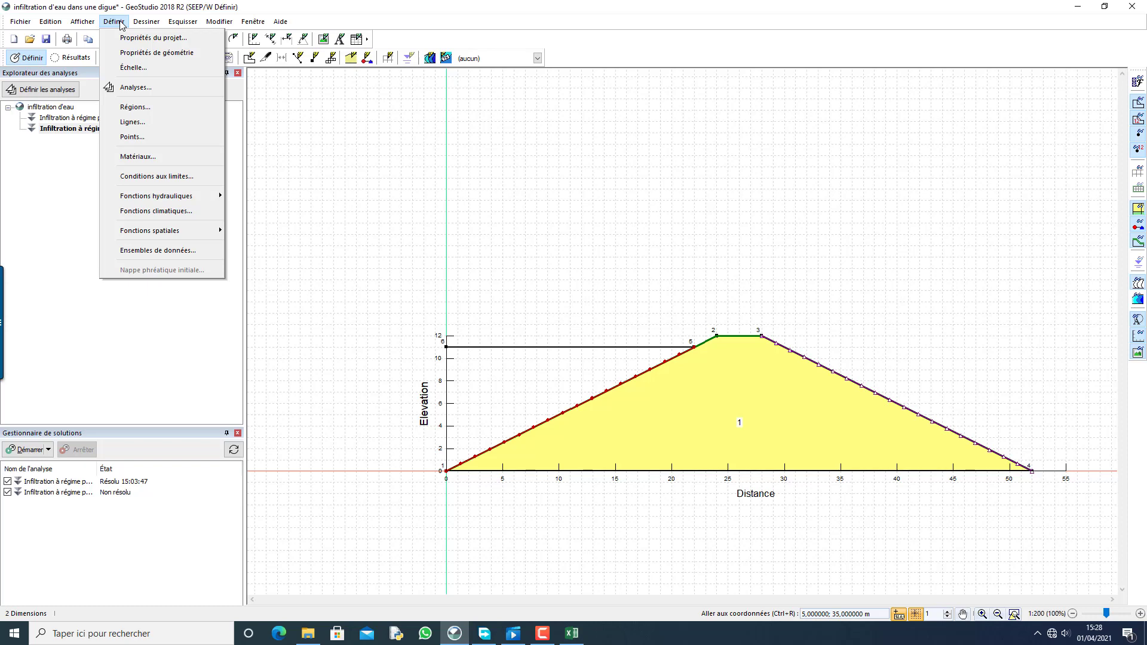
{"action": "left_click", "coordinate": [348, 6]}
{"action": "left_click", "coordinate": [315, 58]}
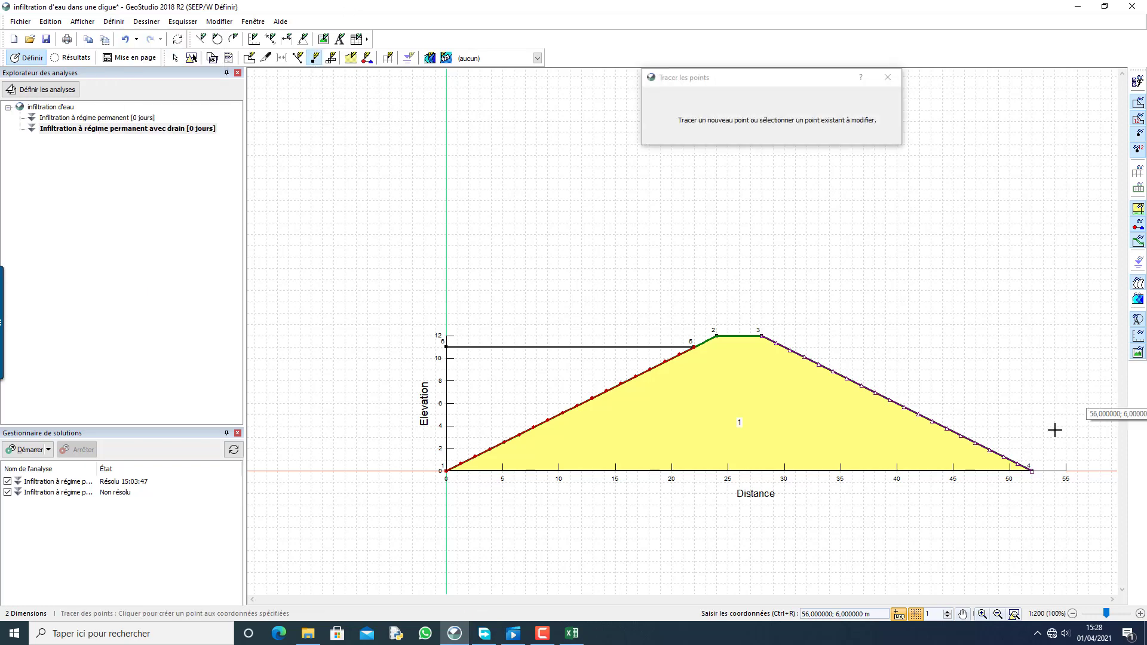
{"action": "left_click", "coordinate": [952, 471]}
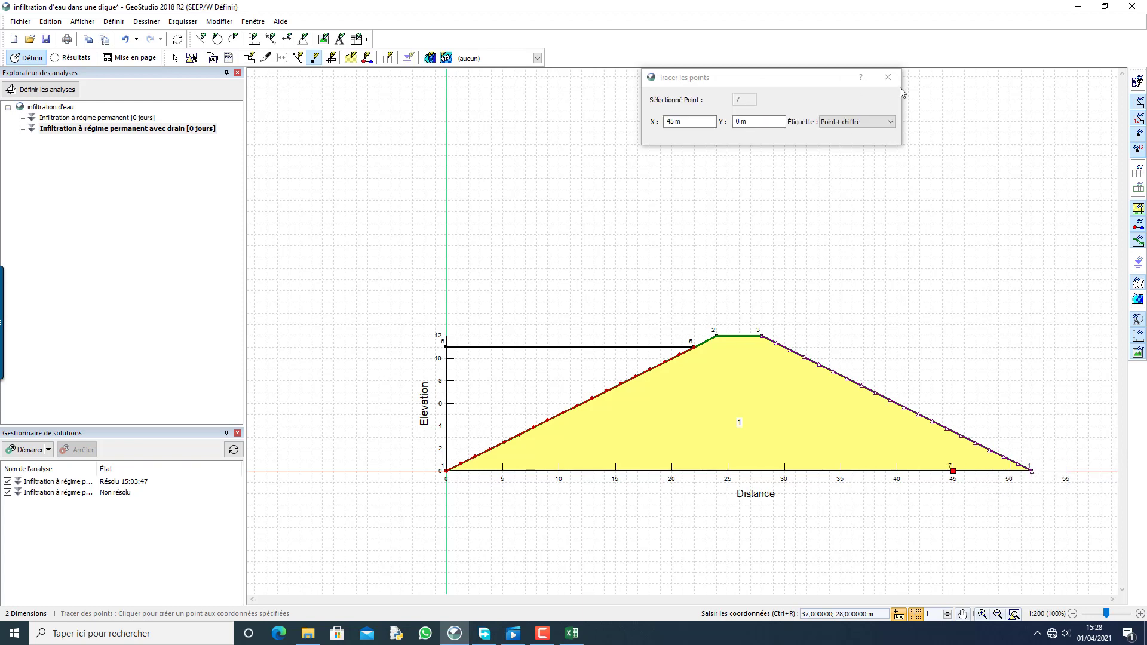
{"action": "left_click", "coordinate": [887, 77]}
- Assign the Zero Pressure hydraulic boundary condition to the base line between the 45 m point and the downstream toe
{"action": "left_click", "coordinate": [149, 24]}
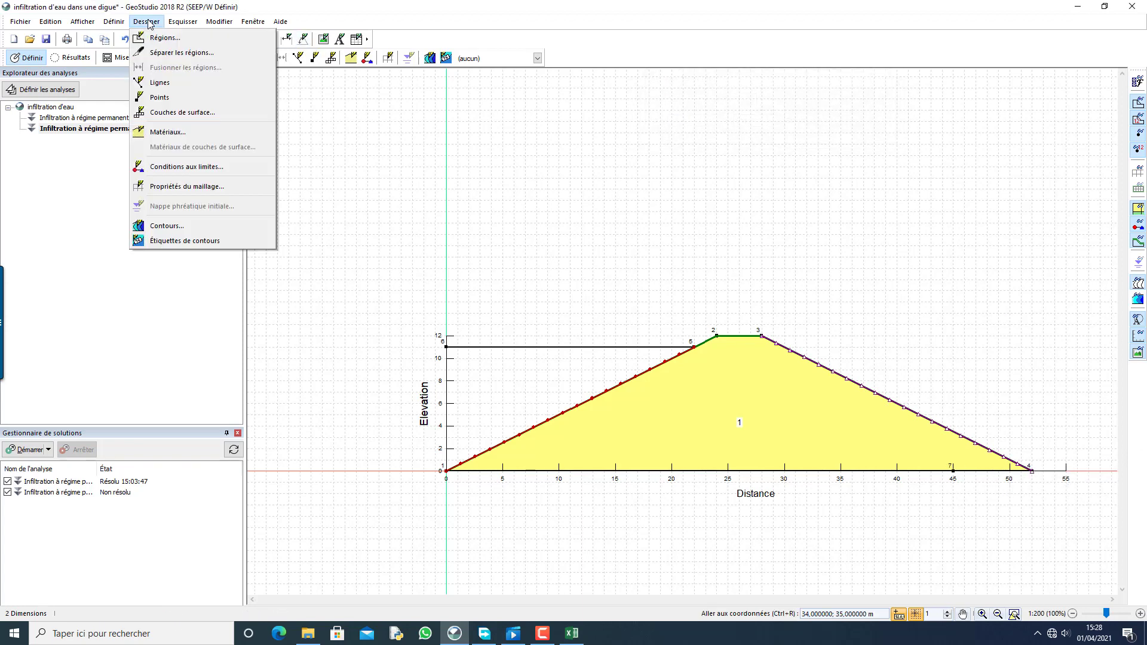
{"action": "left_click", "coordinate": [187, 167]}
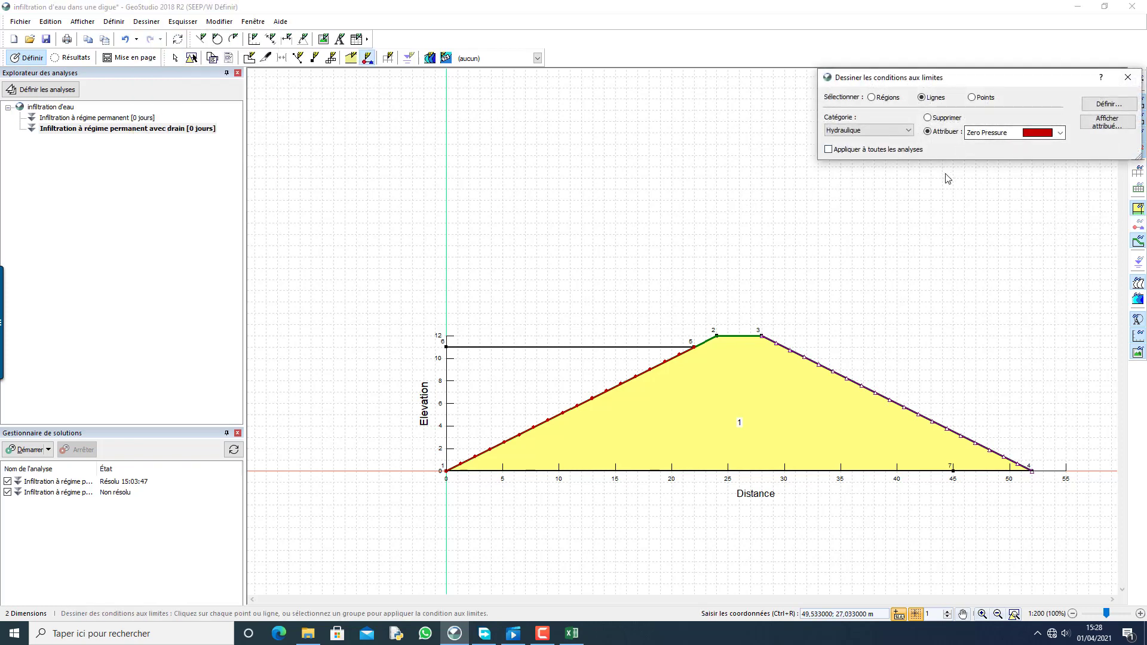
{"action": "left_click", "coordinate": [988, 472]}
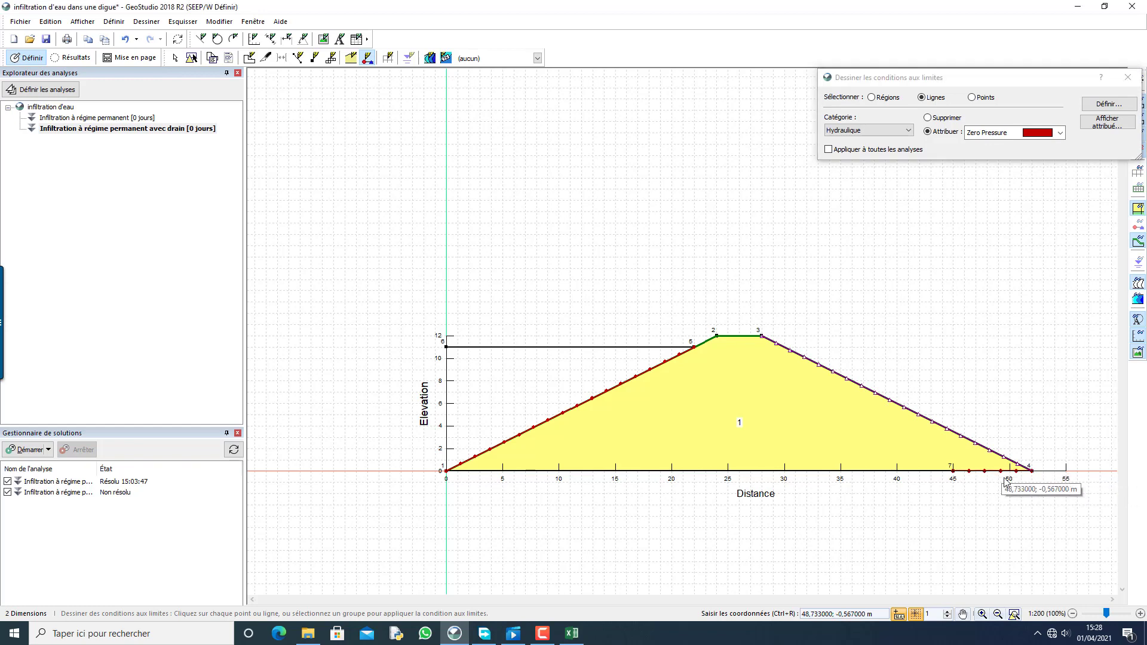
{"action": "key", "text": "Escape"}
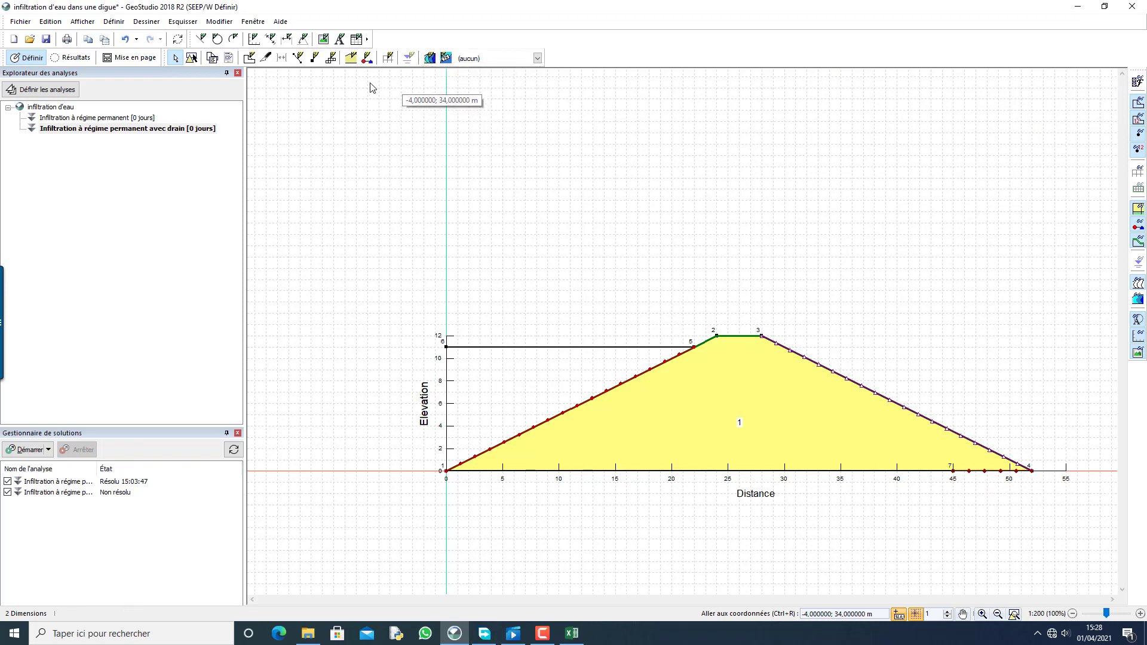
- Set the mesh edge length along the drain line at the downstream base to 0.05 m
{"action": "left_click", "coordinate": [387, 58]}
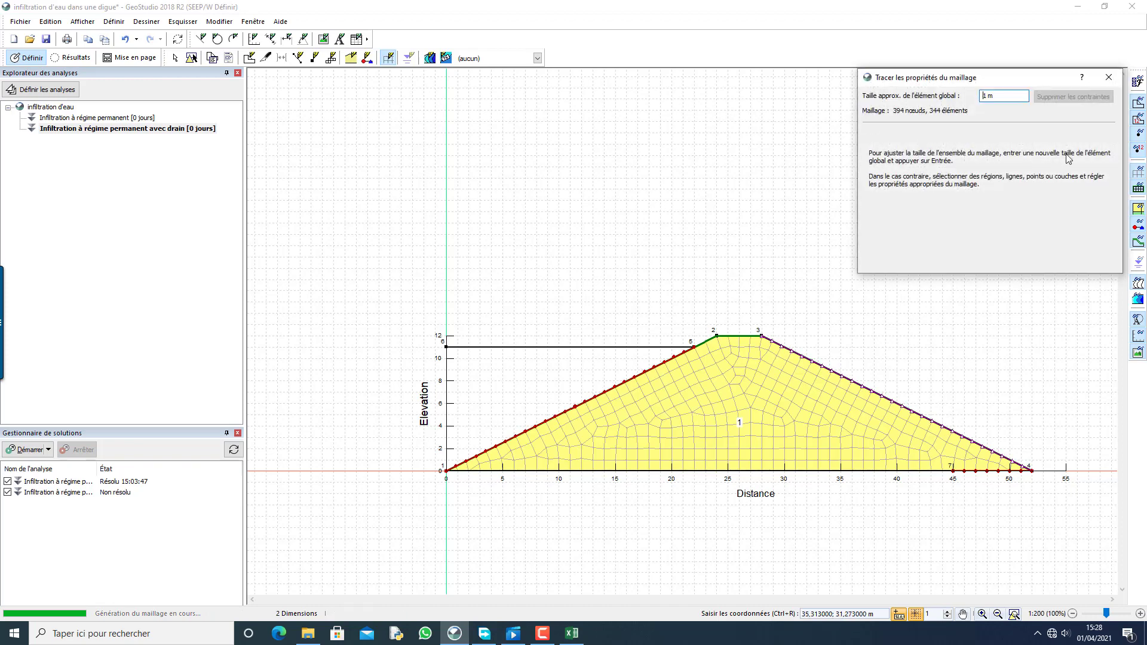
{"action": "left_click_drag", "start_coordinate": [980, 78], "coordinate": [871, 66]}
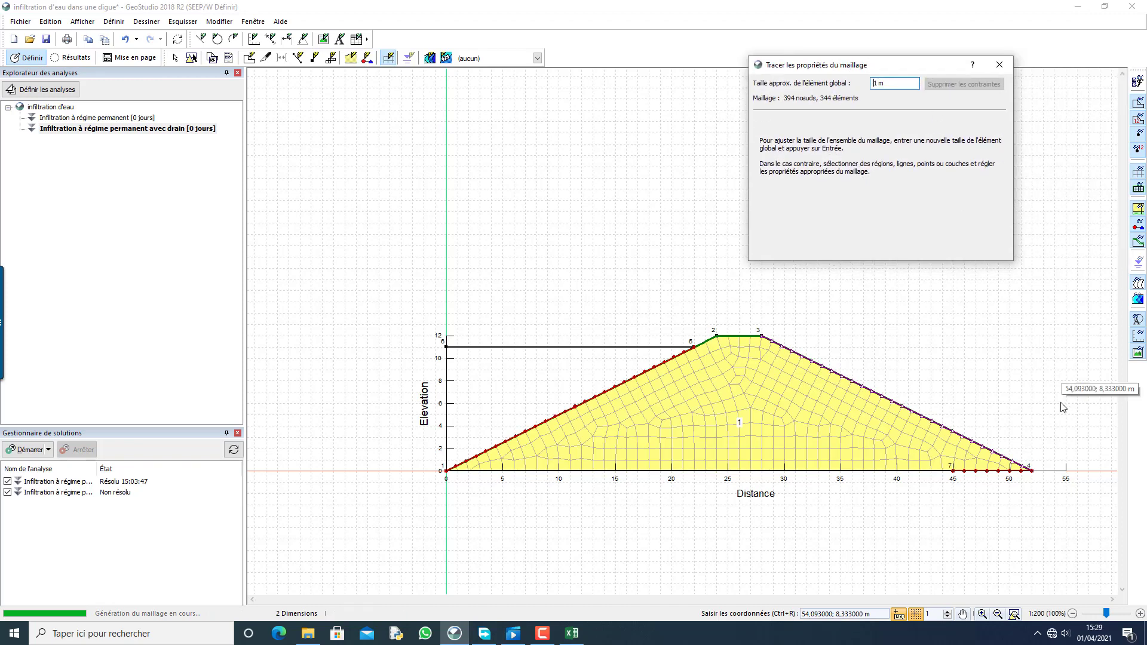
{"action": "left_click", "coordinate": [982, 472]}
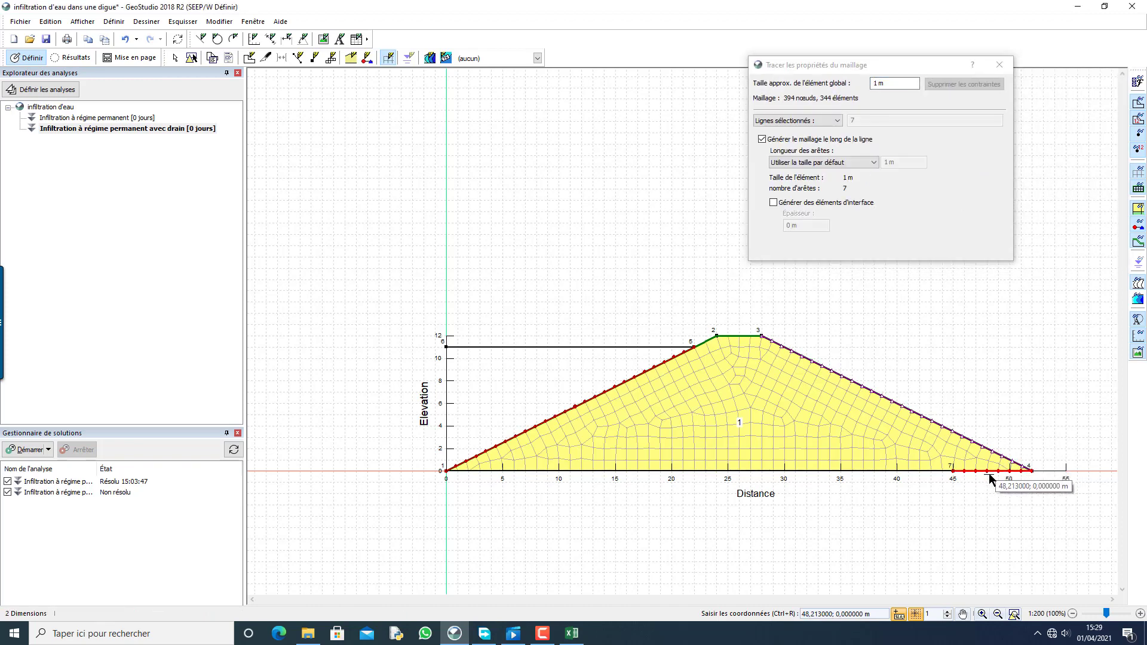
{"action": "left_click", "coordinate": [874, 164]}
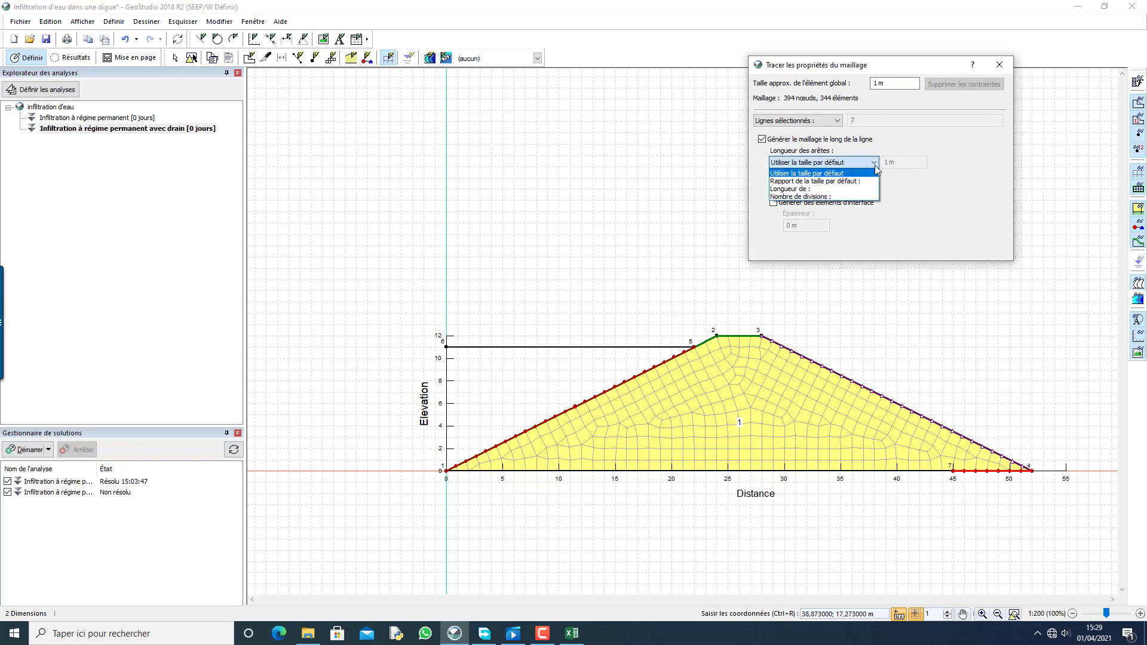
{"action": "left_click", "coordinate": [856, 190]}
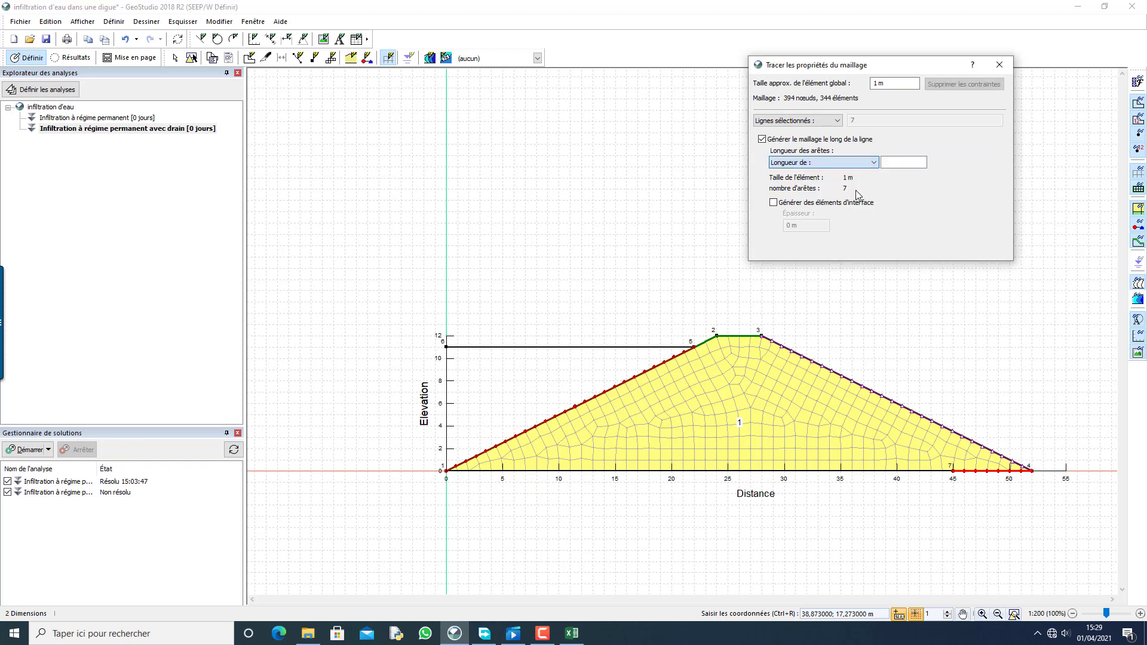
{"action": "left_click", "coordinate": [904, 165]}
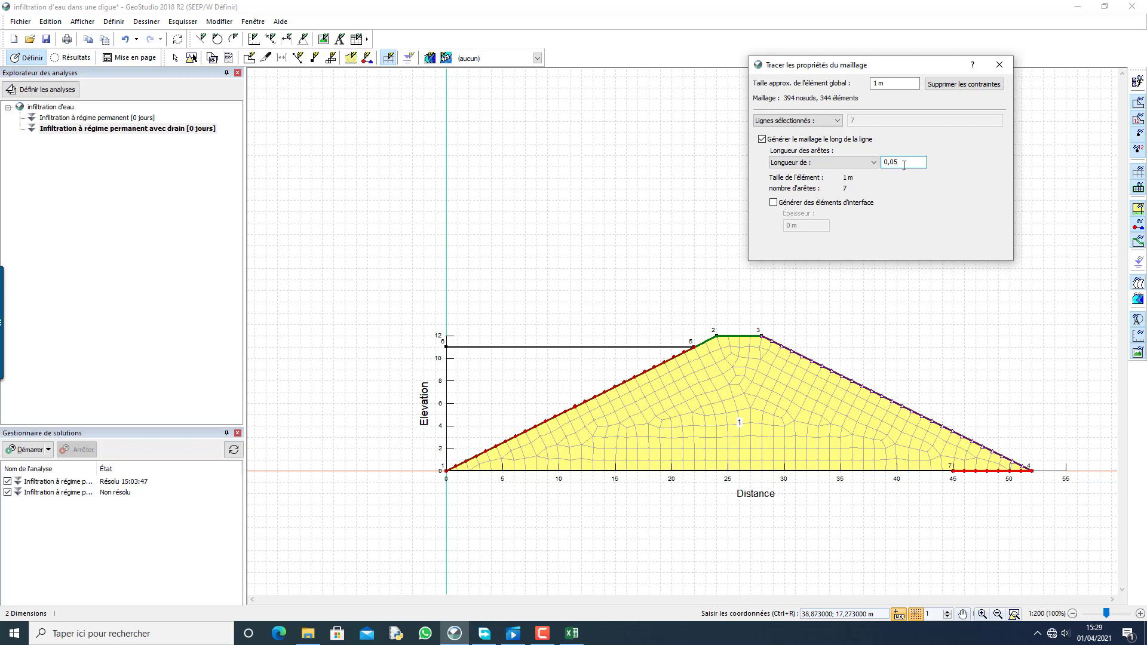
{"action": "left_click", "coordinate": [995, 69]}
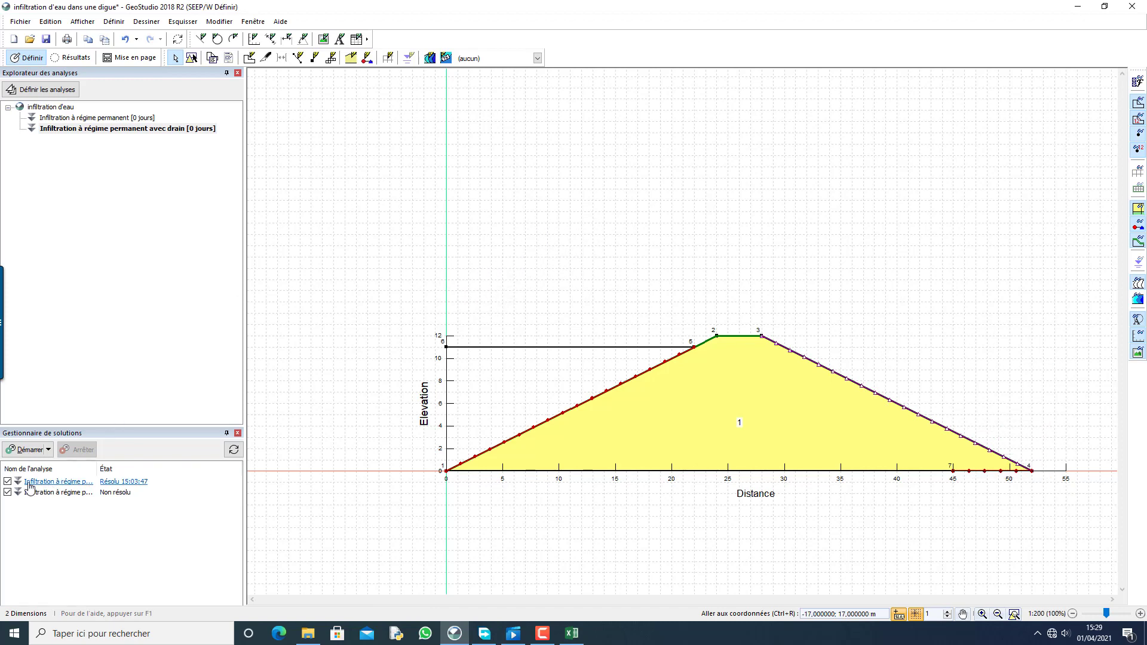
- Exclude the original analysis from the solve and run only the analysis with the drain
{"action": "left_click", "coordinate": [8, 483]}
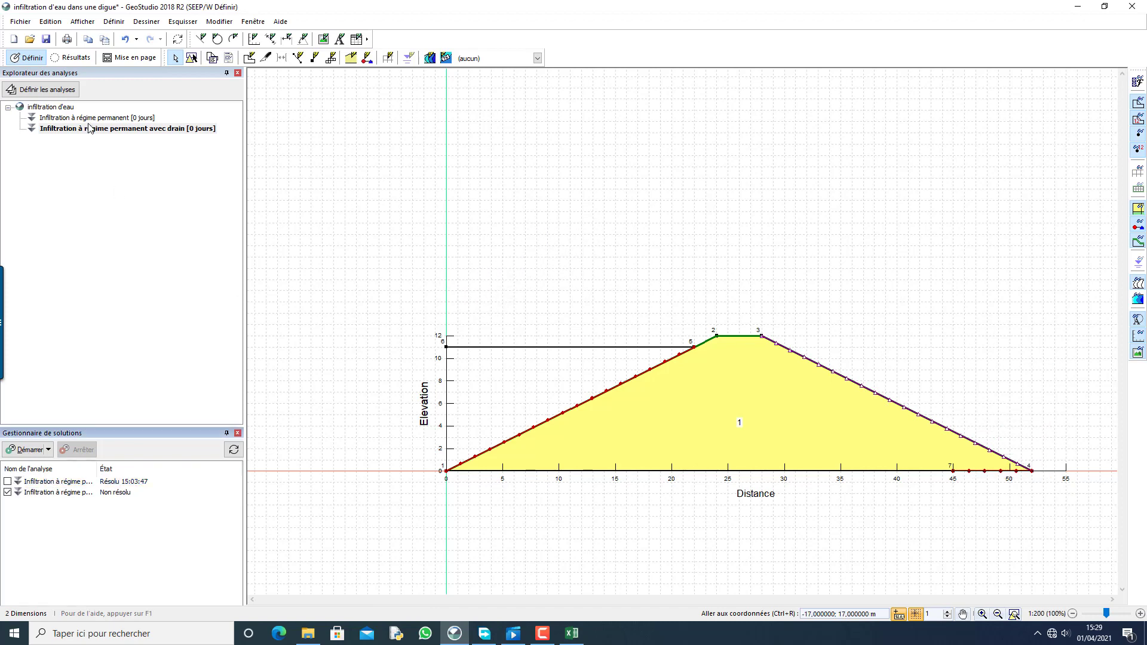
{"action": "left_click", "coordinate": [27, 450]}
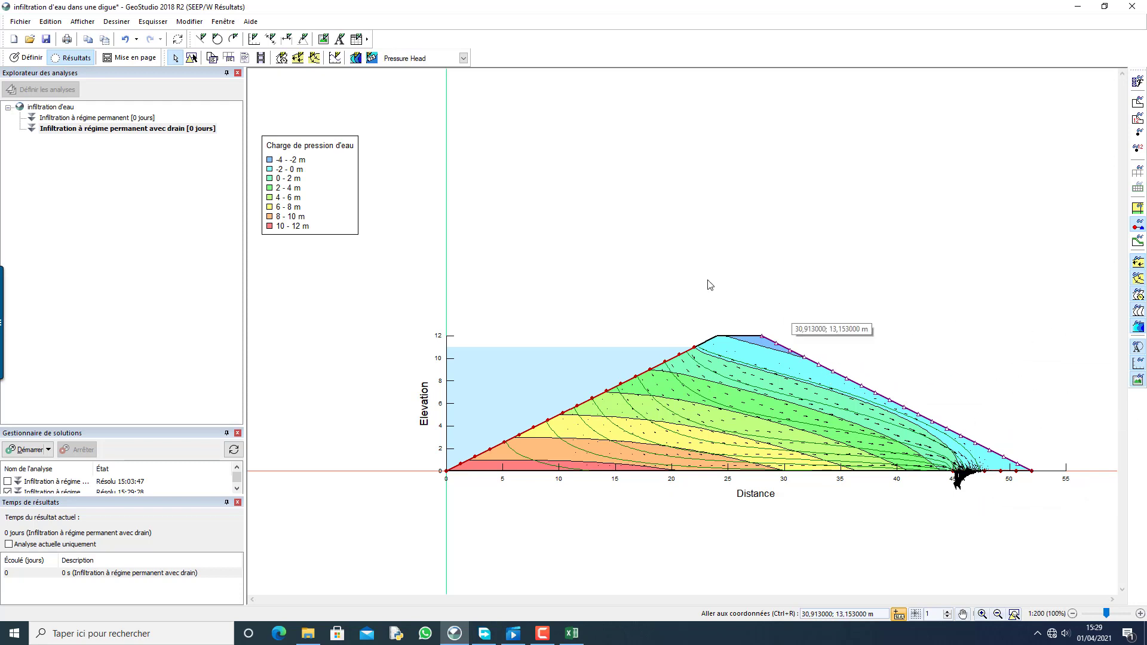
- Print the drain analysis page layout with the Foxit Reader PDF Printer, save it as "etude d'une digue", and view the PDF
{"action": "left_click", "coordinate": [137, 58]}
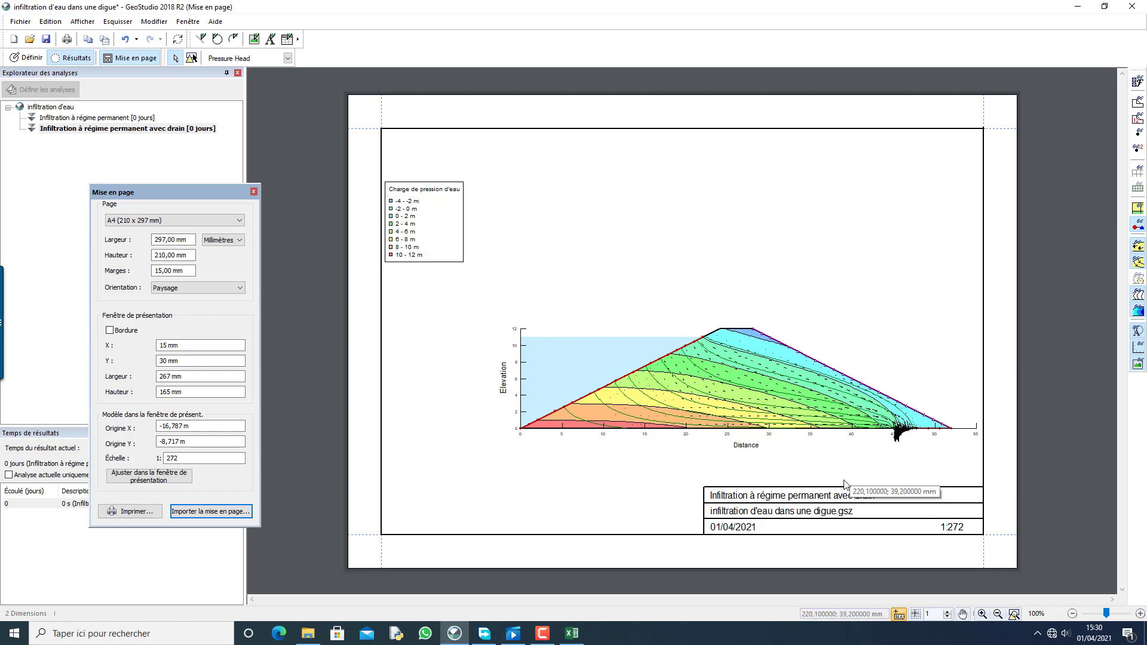
{"action": "left_click", "coordinate": [133, 516]}
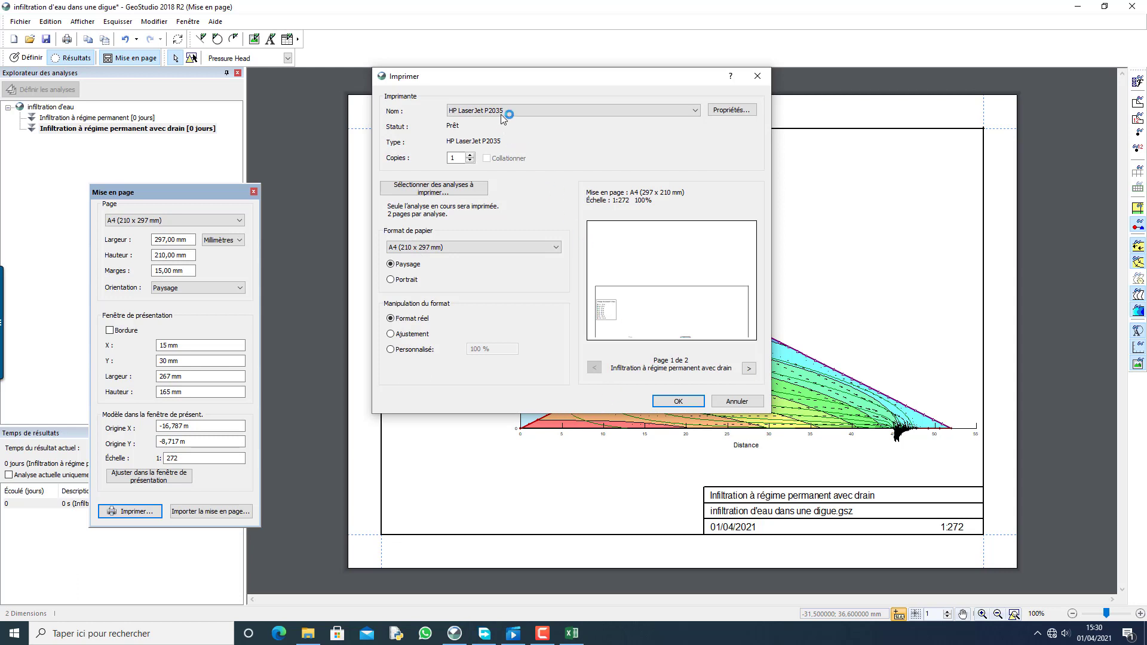
{"action": "left_click", "coordinate": [529, 114]}
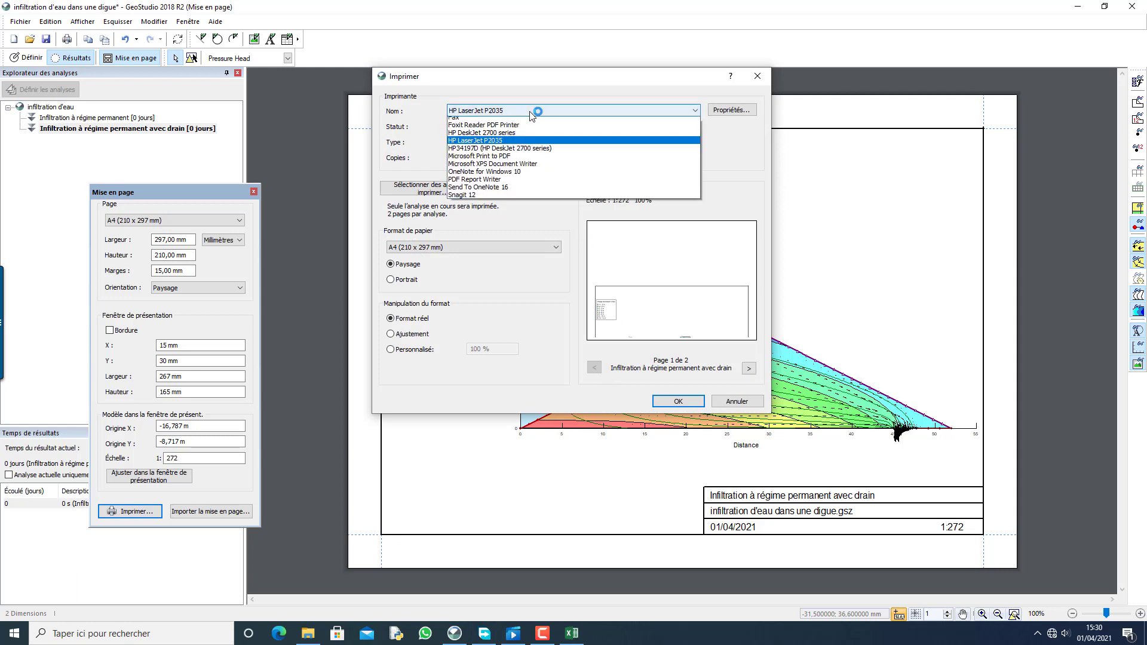
{"action": "left_click", "coordinate": [531, 129]}
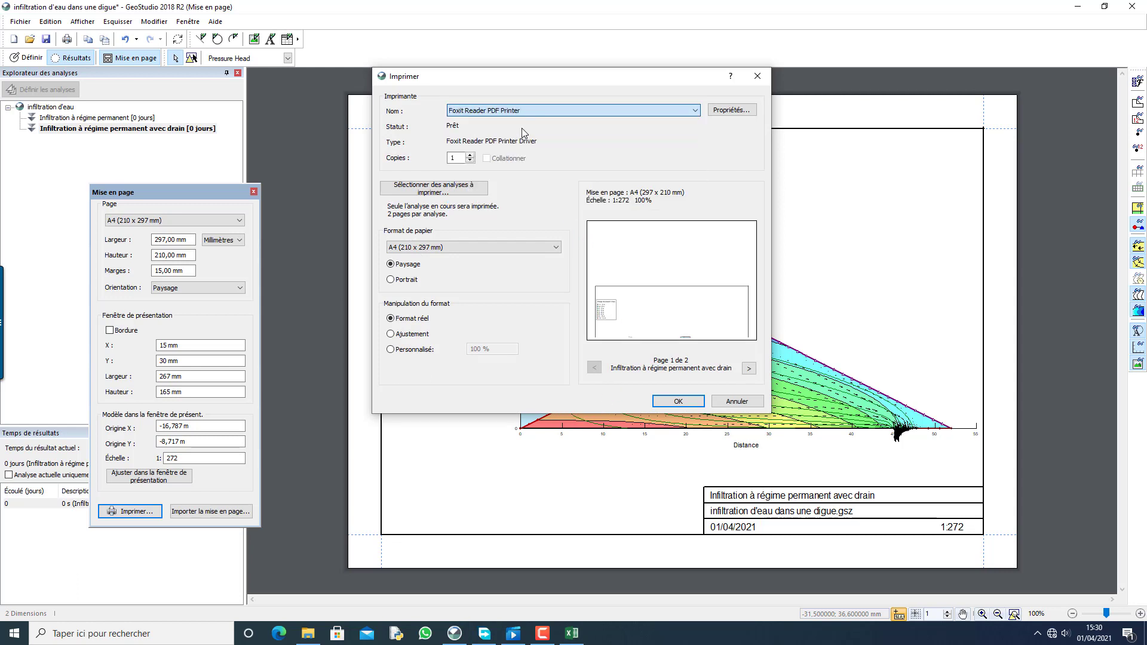
{"action": "left_click", "coordinate": [672, 407]}
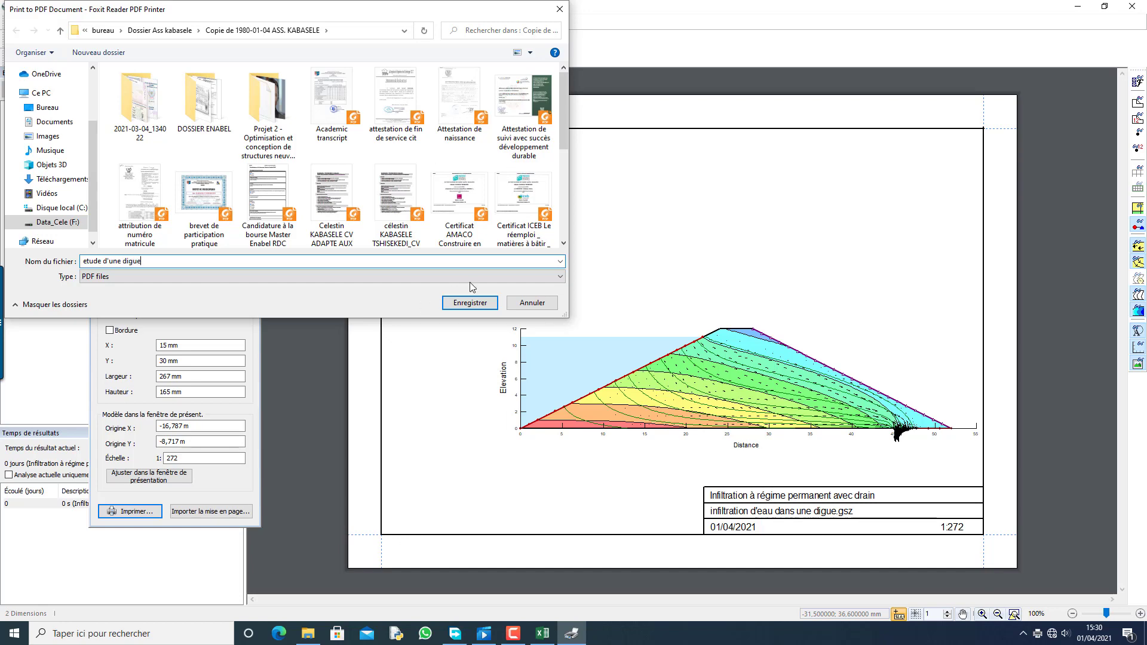
{"action": "left_click", "coordinate": [470, 304]}
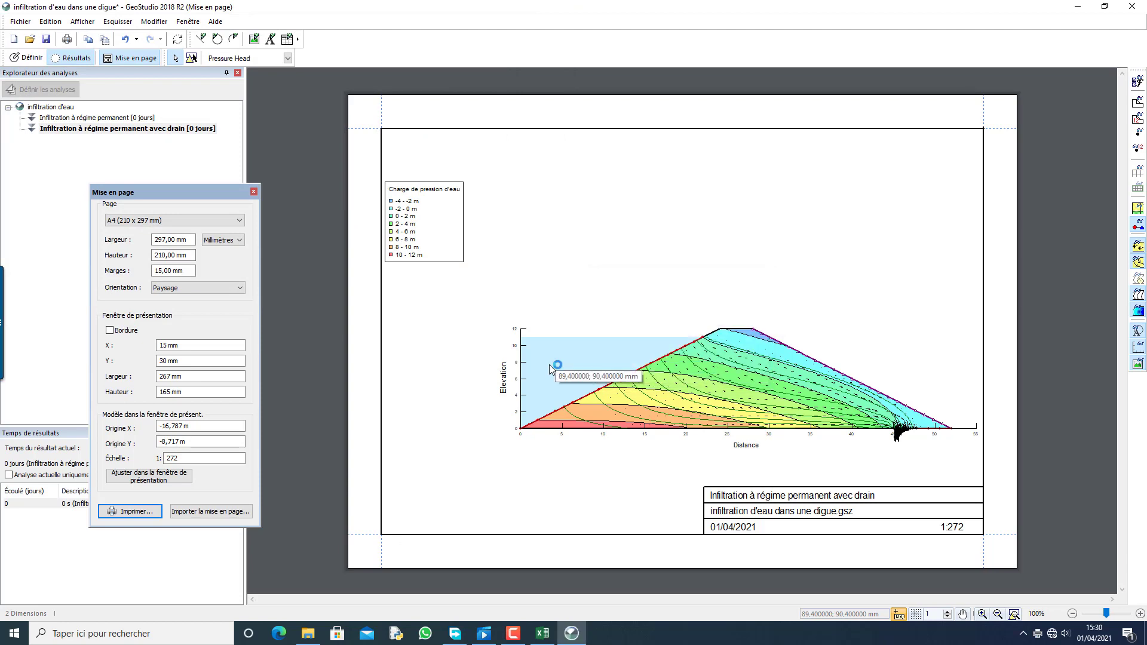
{"action": "scroll", "coordinate": [585, 321], "scroll_direction": "down", "scroll_amount": 5}
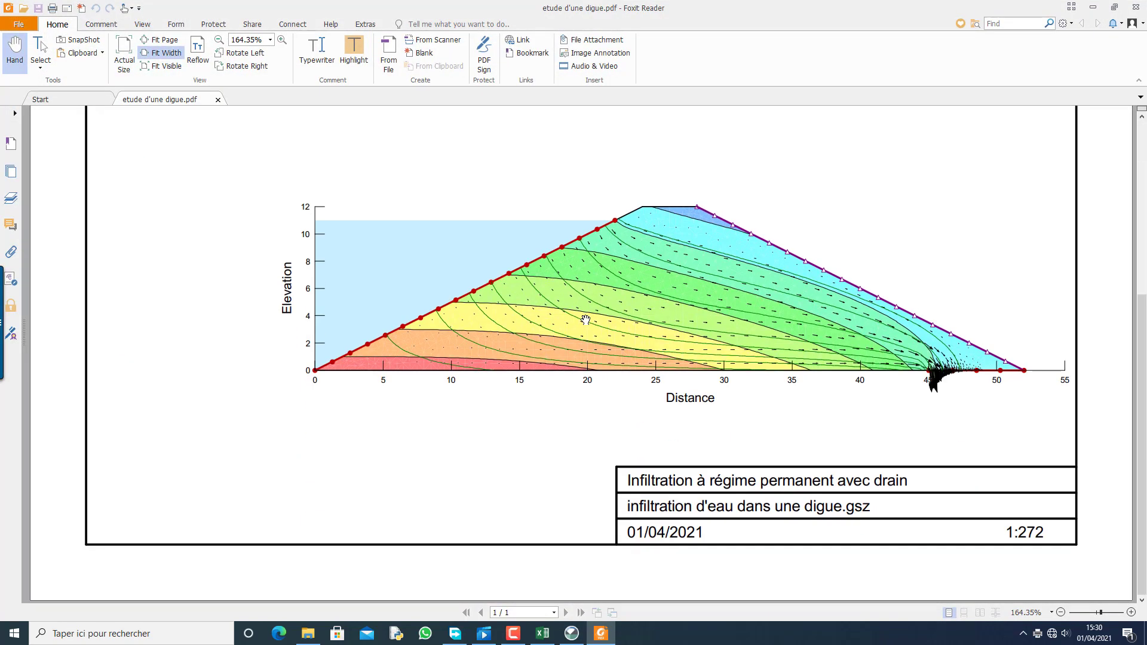